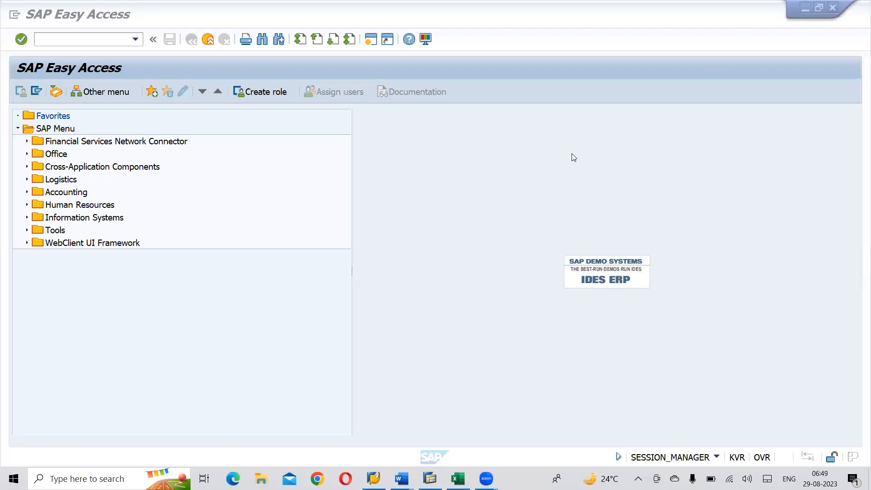
Step: Switch from SAP to the Excel workbook of company code settings and view the Company Code Global Parameters list
click(572, 157)
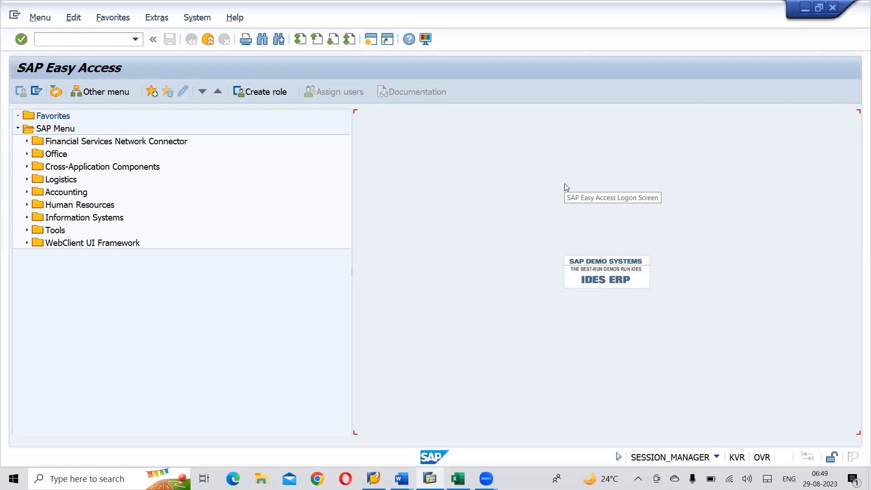
key(alt+Tab)
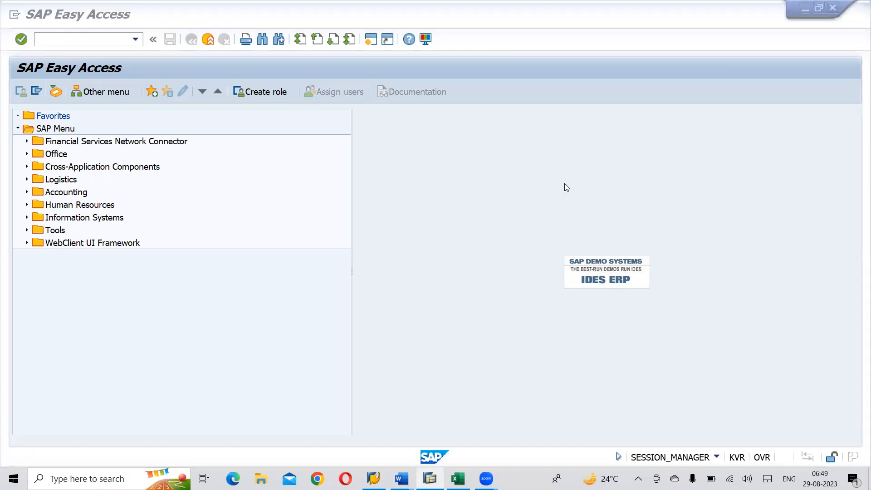
key(alt+Tab)
key(alt+Tab)
key(alt+Tab)
key(alt+Tab)
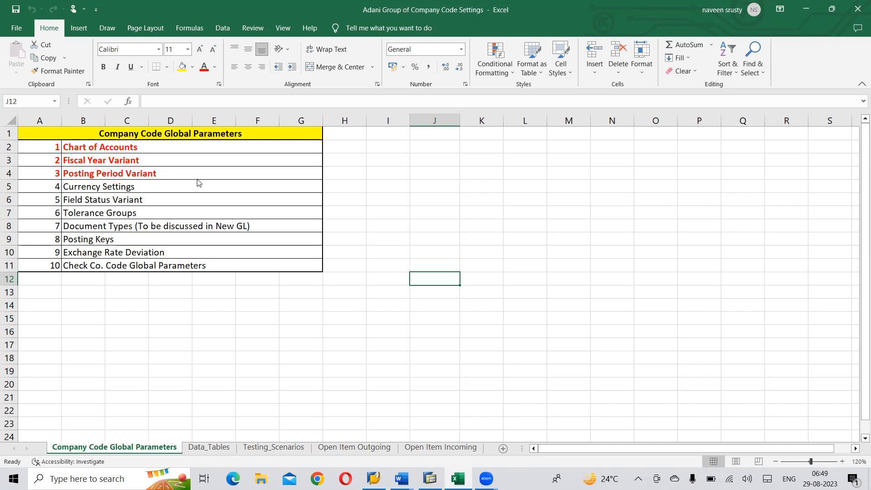
Step: Switch to the SAP FI CO on S4 HANA notes in Word and review the Currency Settings sections on exchange rate types and translation ratios
key(alt+Tab)
key(alt+Tab)
key(alt+Tab)
key(alt+Tab)
key(alt+Tab)
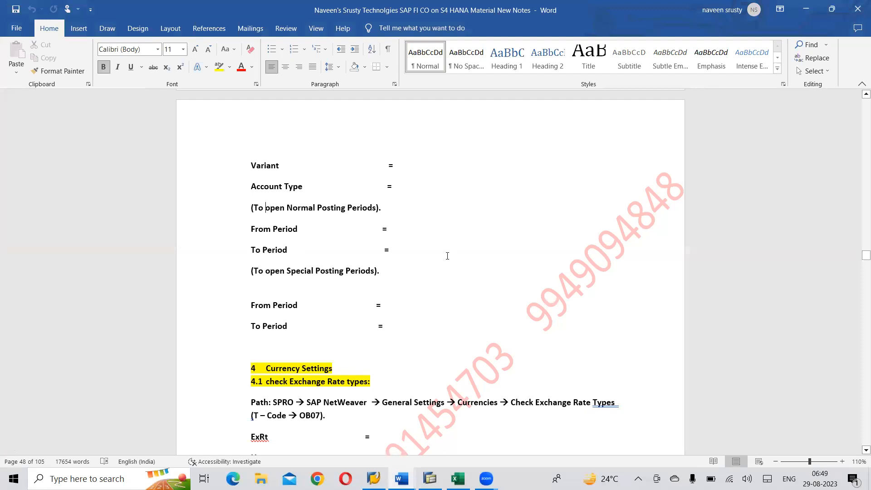
scroll(447, 256, up, 8)
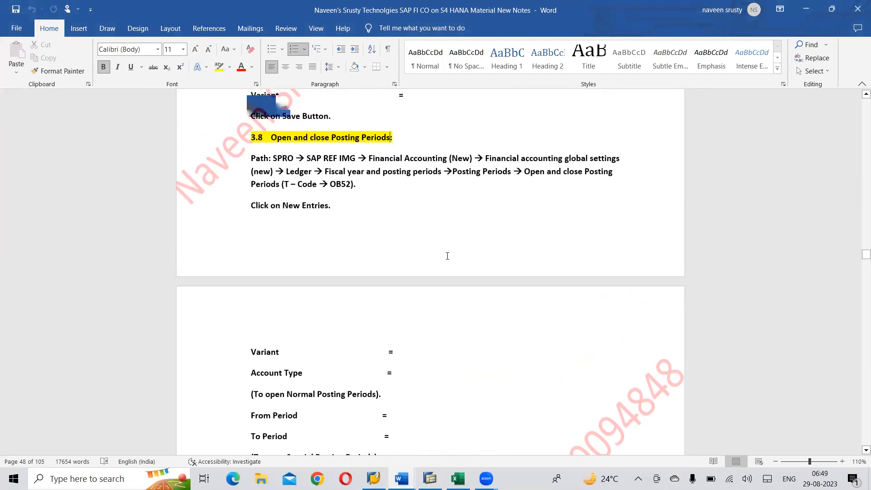
key(Down)
key(Down)
key(Down)
key(Down)
key(Down)
key(Down)
key(Down)
key(Down)
key(Down)
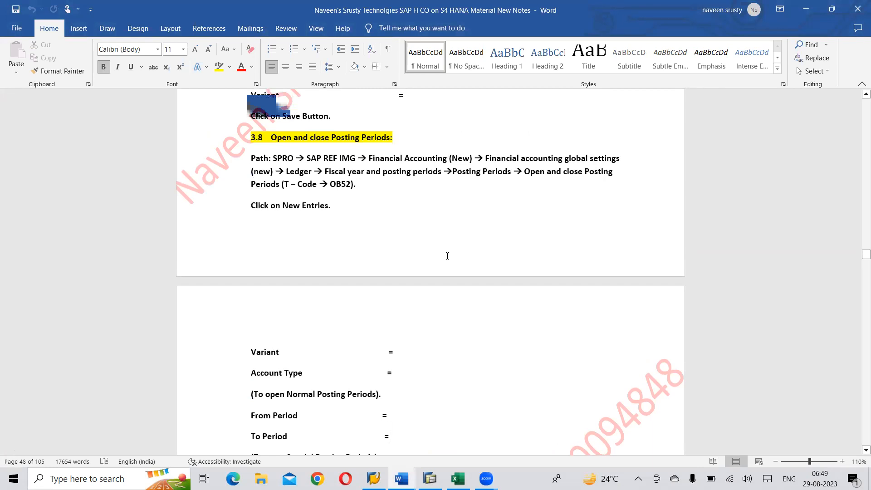
key(Down)
key(Down)
key(Down)
key(Down)
key(Down)
key(Down)
key(Down)
key(Down)
key(Down)
key(Down)
key(Down)
key(Down)
key(Down)
key(Down)
key(Down)
key(Down)
key(Down)
key(Down)
key(Down)
key(Down)
key(Down)
key(Down)
key(Down)
key(Down)
key(Down)
key(Down)
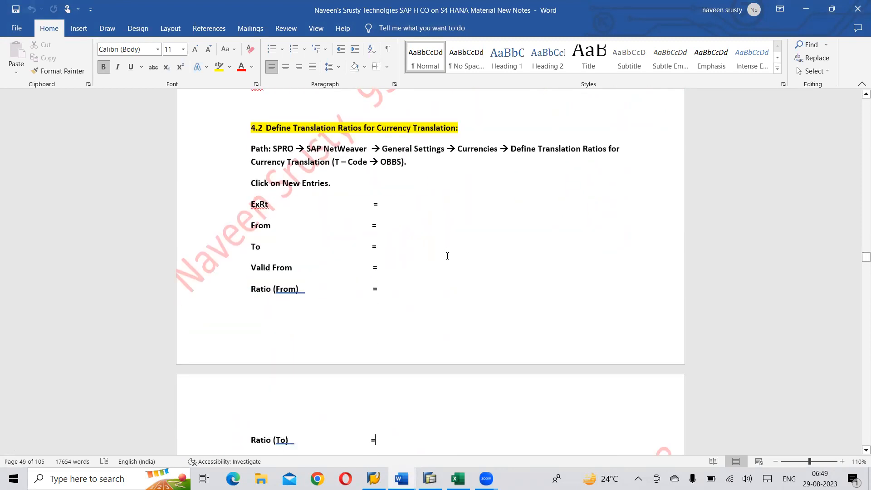
key(Up)
key(Up)
key(Up)
key(Up)
key(Up)
key(Up)
key(Up)
key(Up)
key(Up)
key(Up)
key(Up)
key(Up)
key(Up)
key(Up)
key(Up)
key(Up)
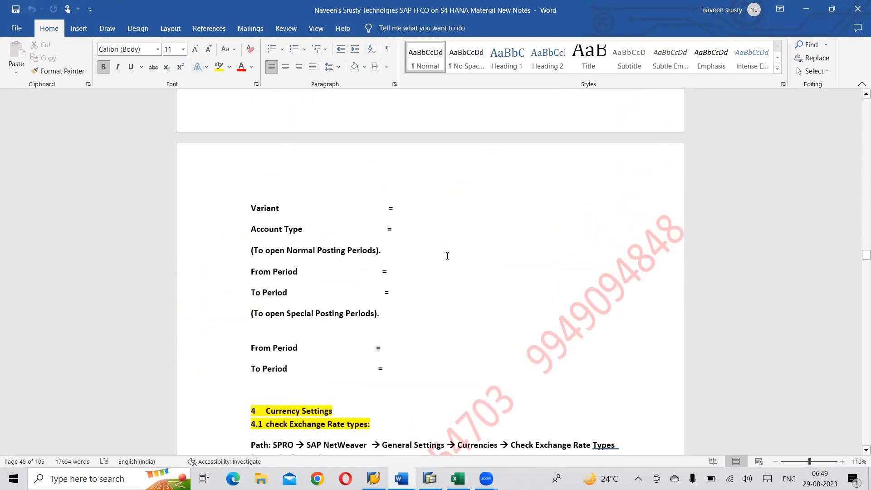
key(Down)
key(Down)
key(Down)
key(Down)
key(Down)
key(Down)
key(Down)
key(Down)
key(Down)
key(Down)
key(Down)
key(Down)
key(Down)
key(Down)
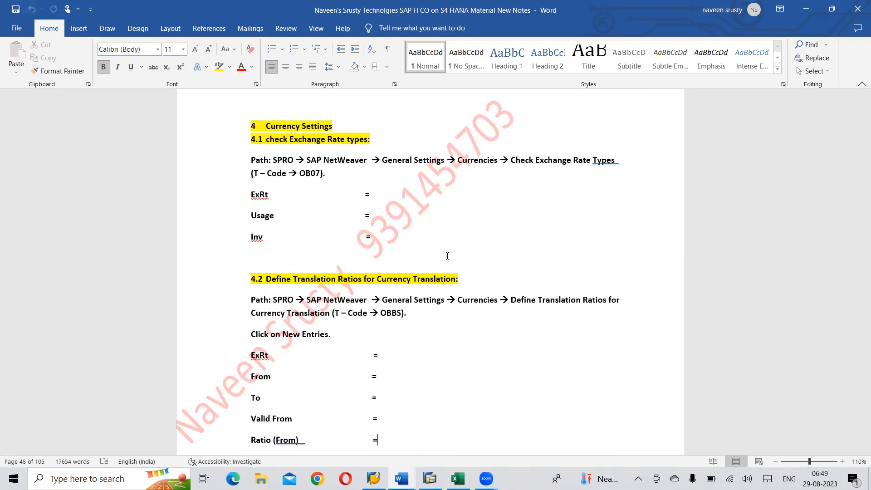
Step: Switch to the ADANI GROUP FICO ENTERPRISE STRUCTURE document and insert blank lines between the Currency Settings heading and its existing text
key(alt+Tab)
key(alt+Tab)
key(alt+Tab)
key(alt+Tab)
key(alt+Tab)
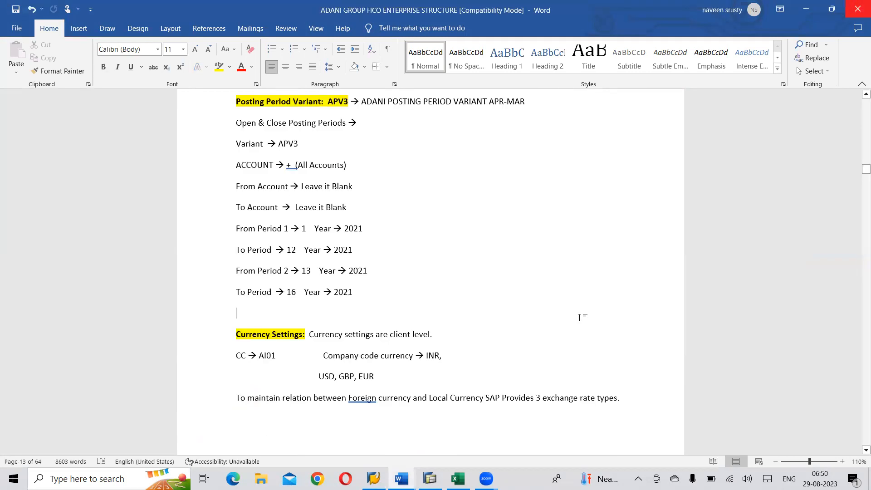
click(309, 334)
key(Return)
key(Return)
key(Return)
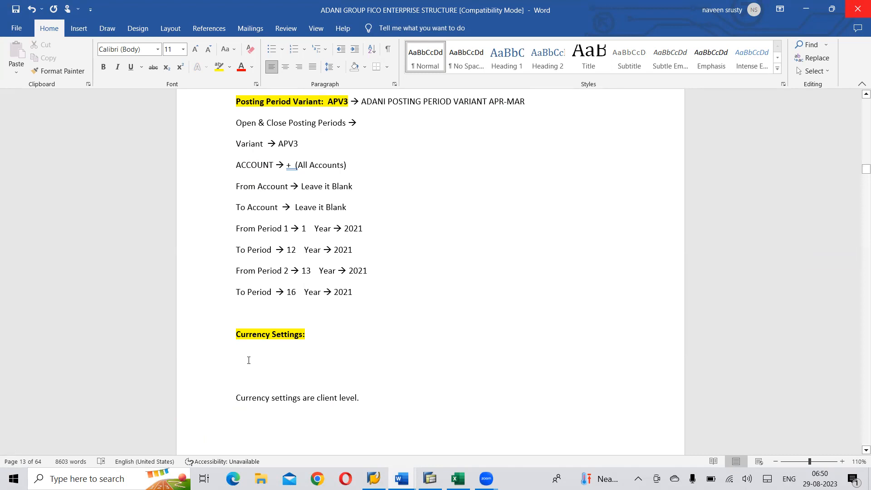
Step: List the currencies "INR, USD, EUR, GBP, SGD, CAD" under the Currency Settings heading
text(INR.)
key(BackSpace)
text(,)
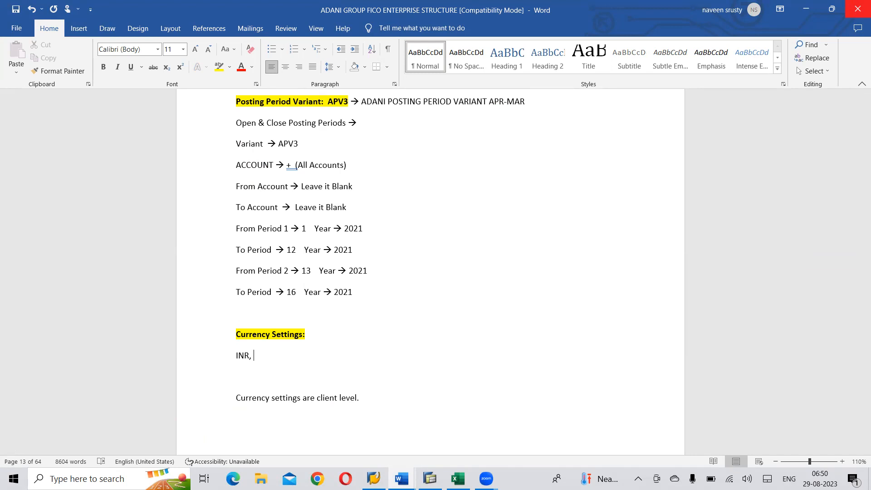
text( USD, EUR,  GBP, SGD, CAD)
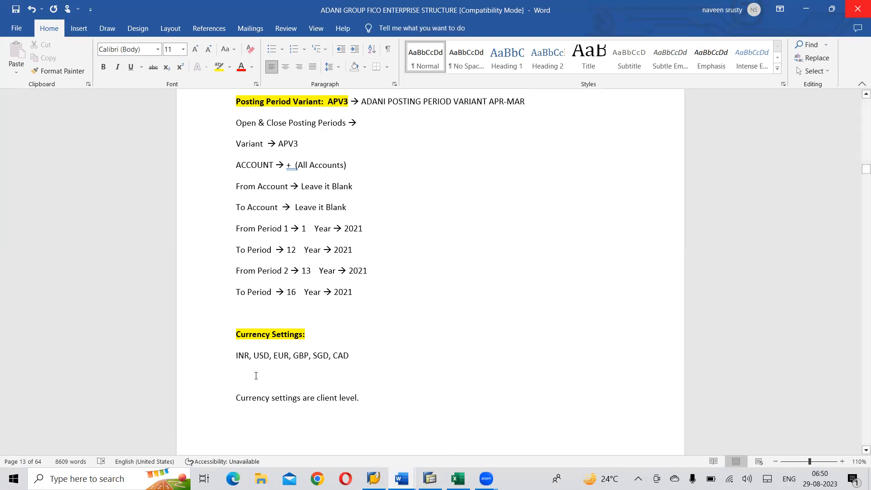
drag(255, 355, 352, 358)
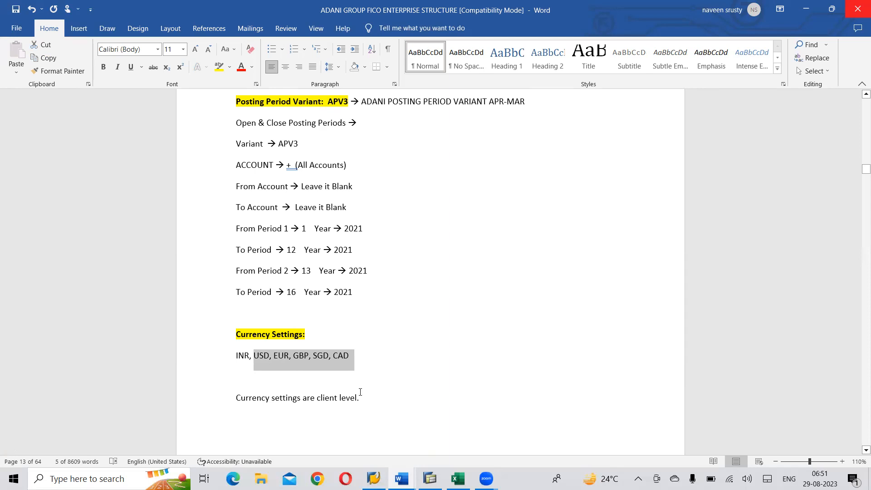
click(372, 356)
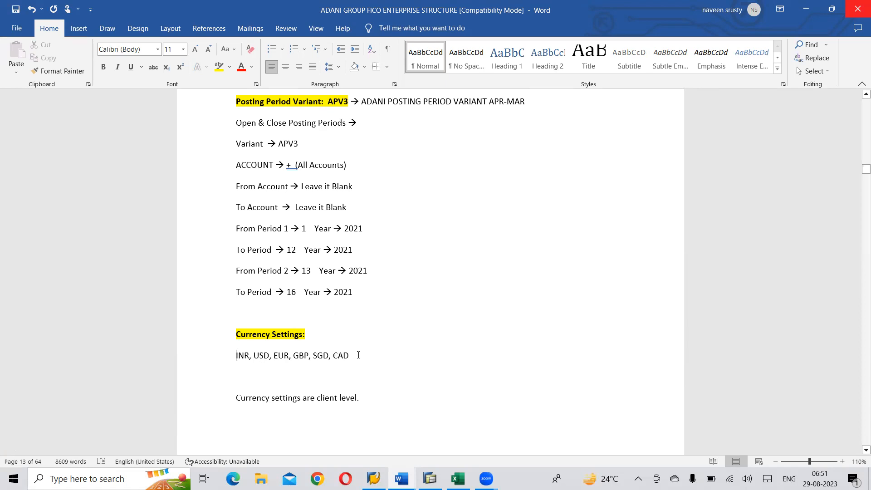
Step: Add a line with a dashed arrow from USD to INR below the currency list, with 1000 and 80000 underneath
key(ctrl+z)
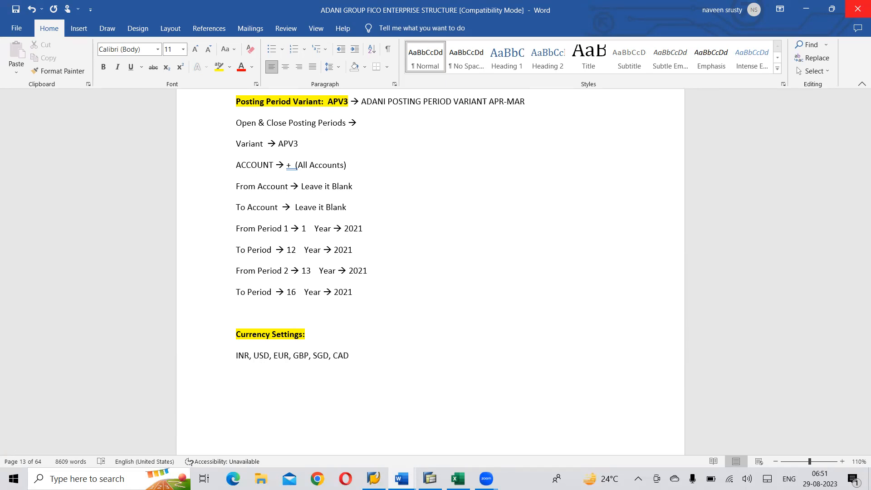
text(USD)
text( ---------------------------->)
key(BackSpace)
text(> )
text(INR)
text(1000)
text(80000)
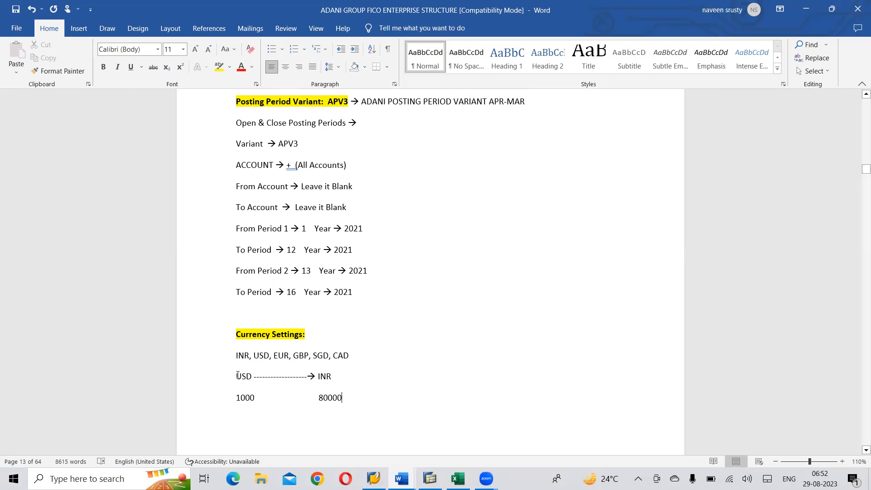
Step: Insert a line above the USD to INR arrow with the ratio "1 : 1" and "EXCHANGE RATE 80"
key(Return)
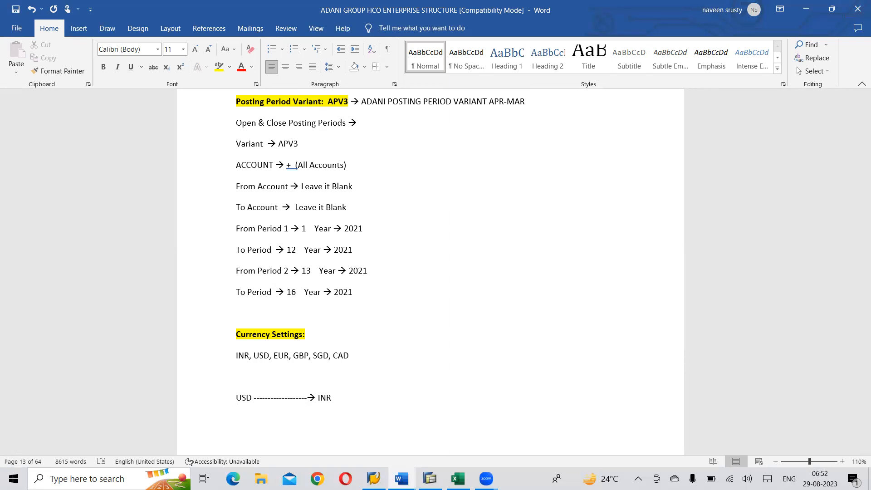
text(1)
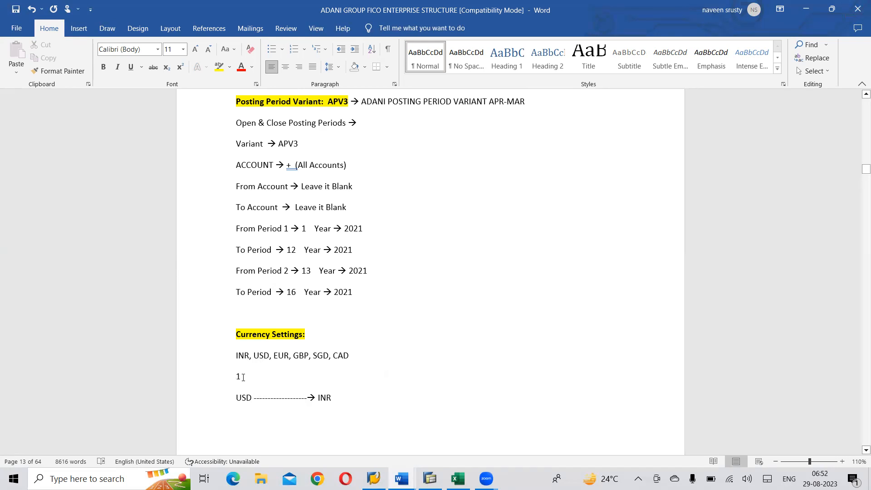
key(Tab)
text(:)
key(Tab)
key(Tab)
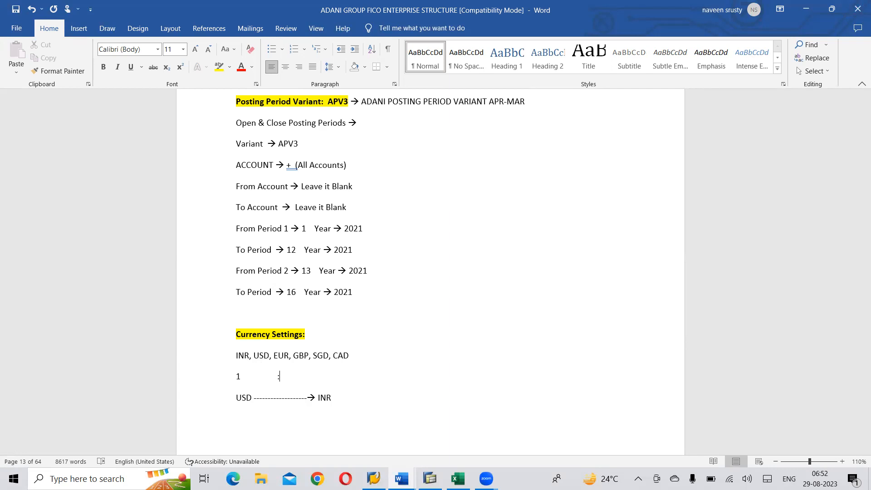
text(1)
key(Tab)
text(EXHA)
key(BackSpace)
key(BackSpace)
text(CHANGE RATE  80)
mouse_move(429, 478)
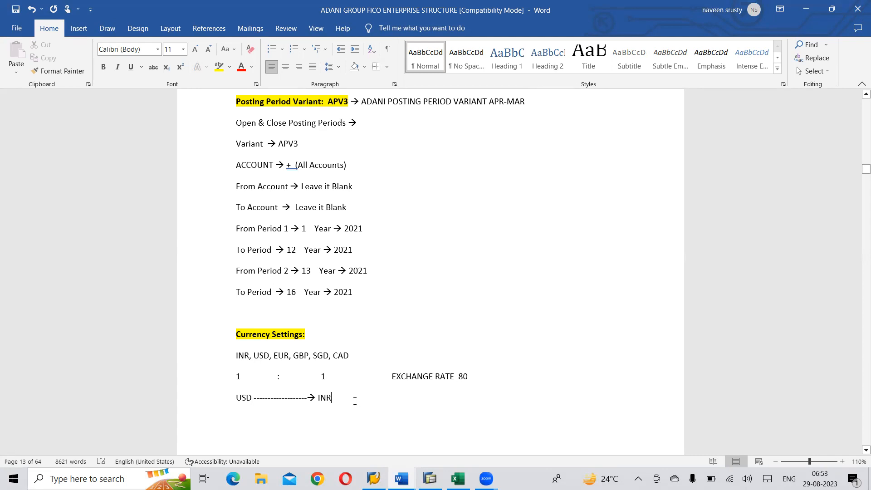
Step: Add the lines "M - Bank Average Rate" and "G - Bank Buying Rate" below the 1000 and 80000 amounts
key(Return)
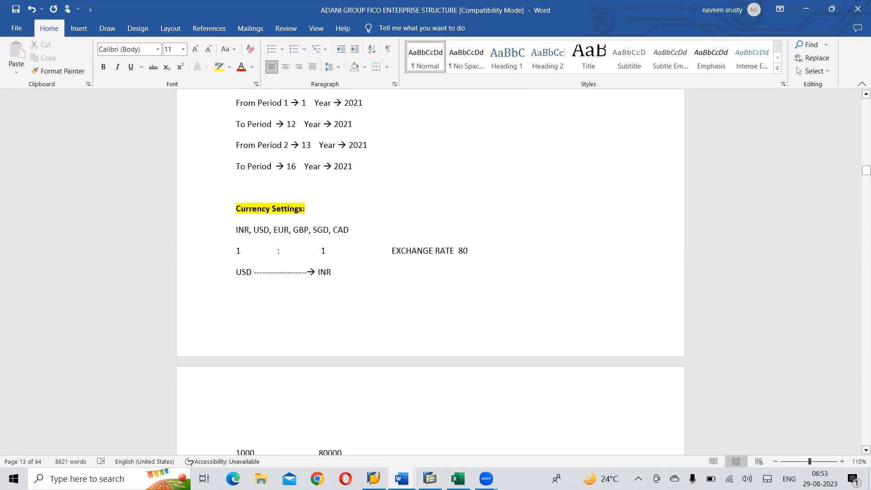
key(BackSpace)
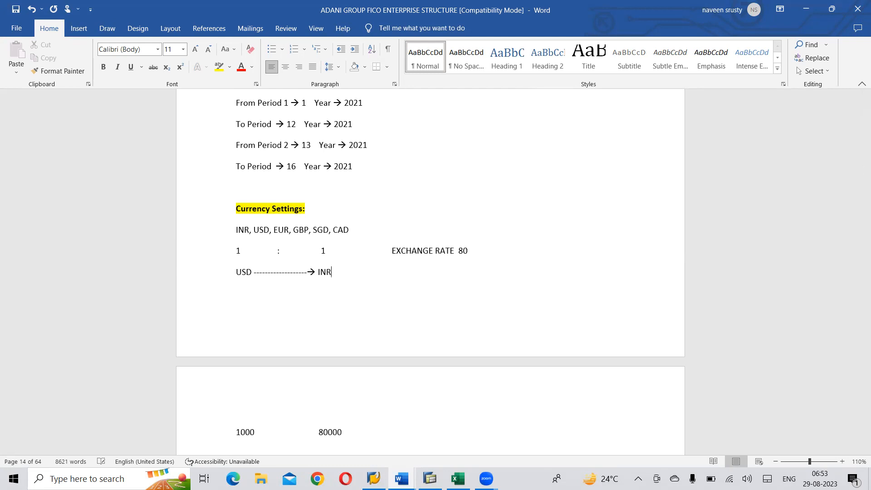
key(Down)
key(Down)
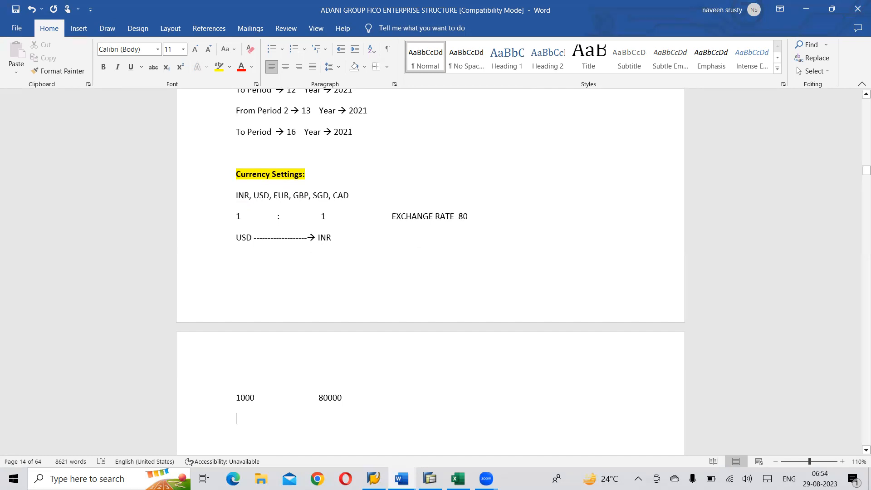
key(Return)
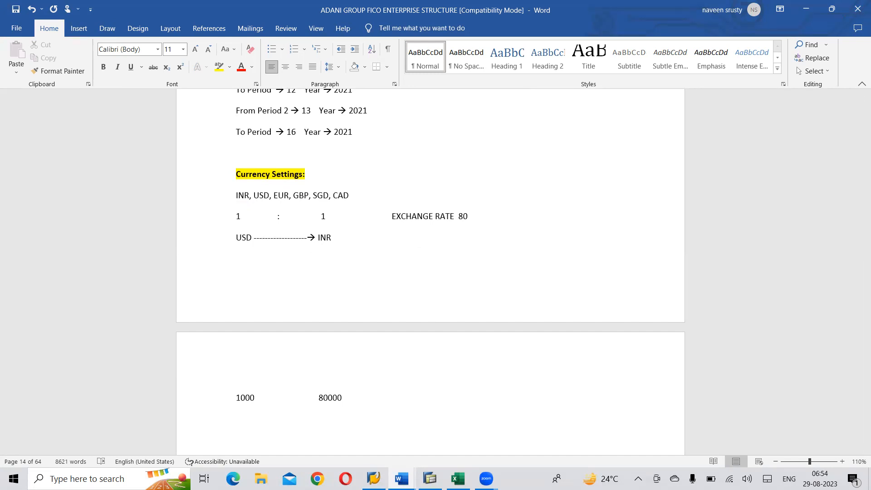
text(M -)
key(Tab)
text(Bank Average Rate G -)
text(bA)
key(BackSpace)
key(BackSpace)
text(Bank)
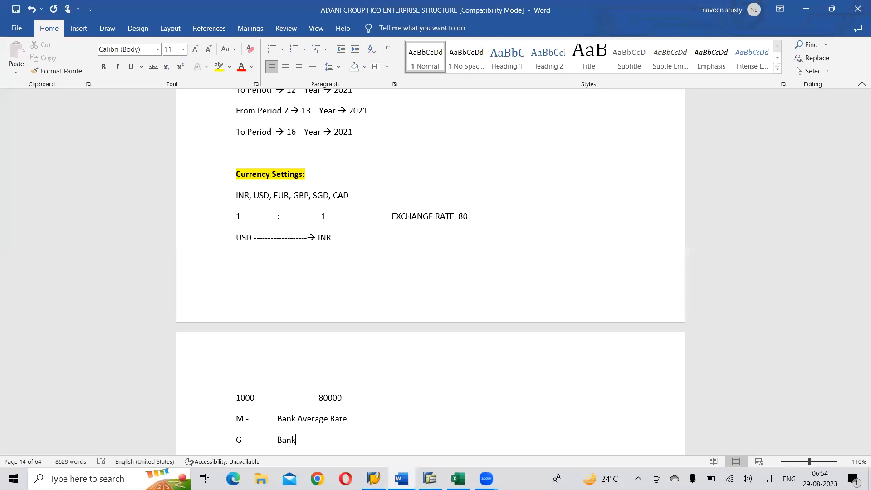
text( Buying Rate)
key(Return)
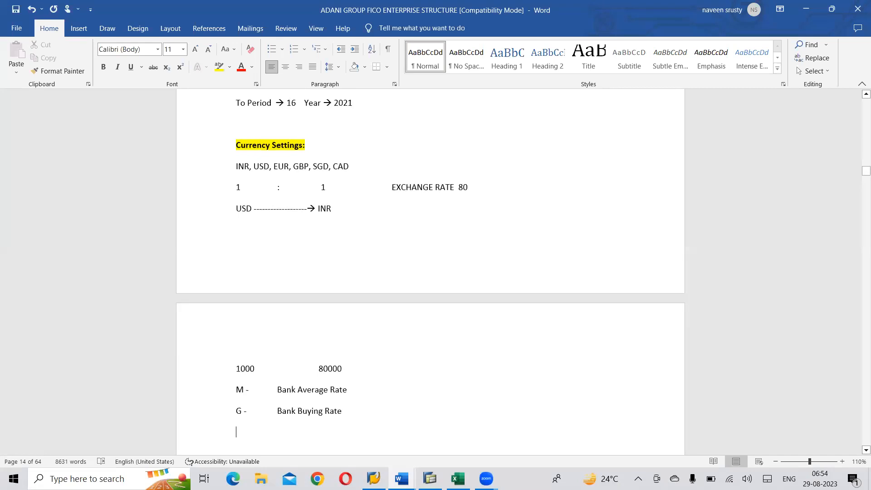
Step: Add the line "B - Bank Selling Rate" below the Bank Buying Rate line, followed by blank lines
text(B )
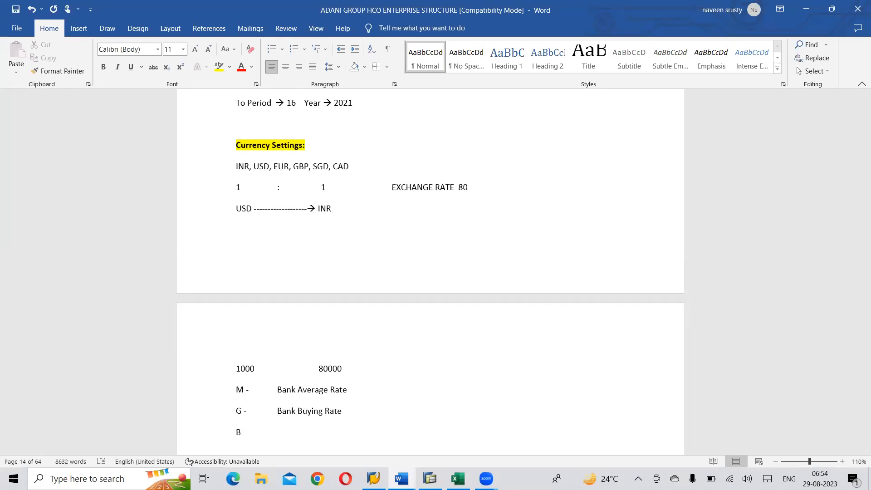
text(-)
key(Tab)
text(Bank)
key(BackSpace)
key(BackSpace)
key(BackSpace)
key(BackSpace)
text(Bank SellingRate)
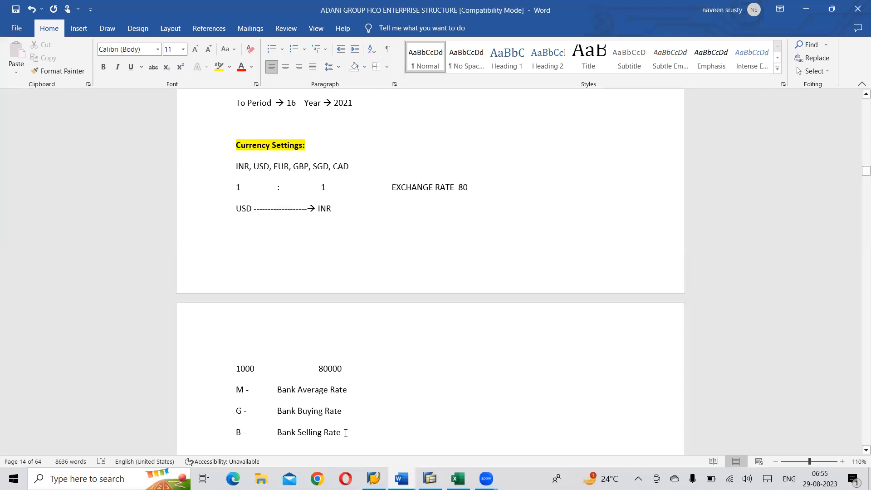
click(346, 432)
key(Return)
key(Return)
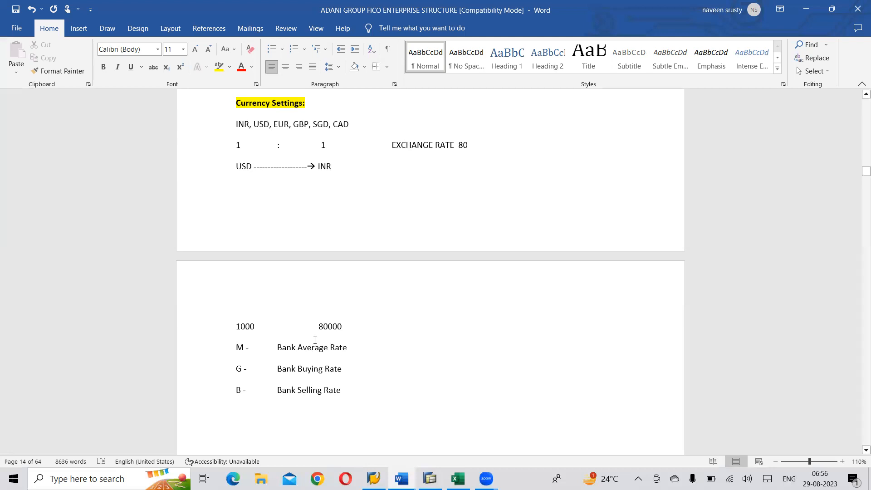
Step: Insert the rate 80 between the 1000 and 80000 amounts
text(80)
key(Delete)
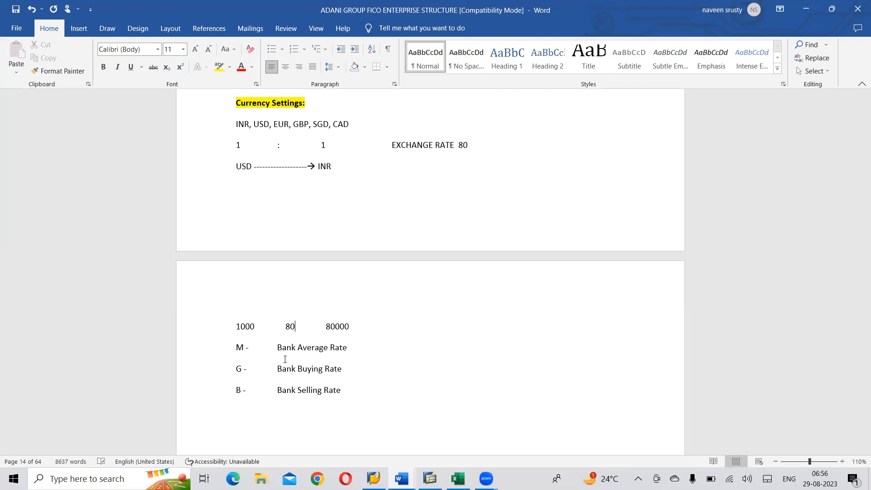
key(Return)
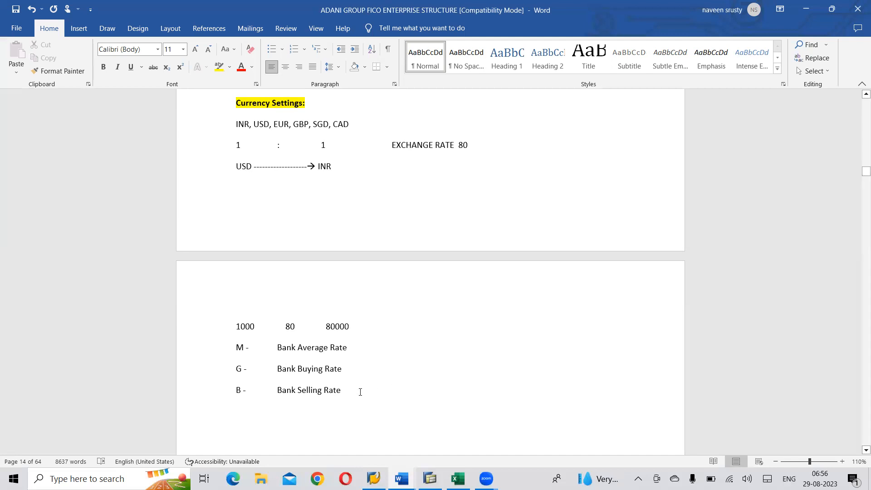
Step: Enter the rate 82 on the Bank Selling Rate line and 78 on the Bank Buying Rate line, aligned in one column
key(Tab)
key(Tab)
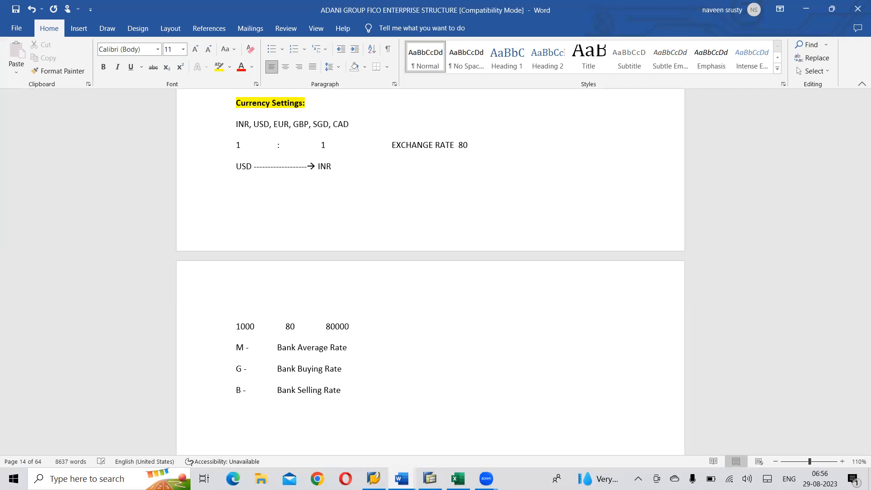
text(82)
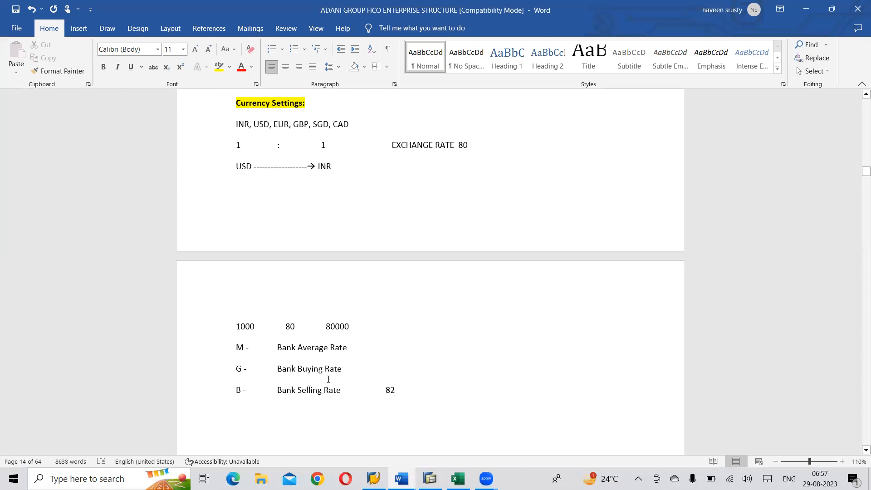
key(Tab)
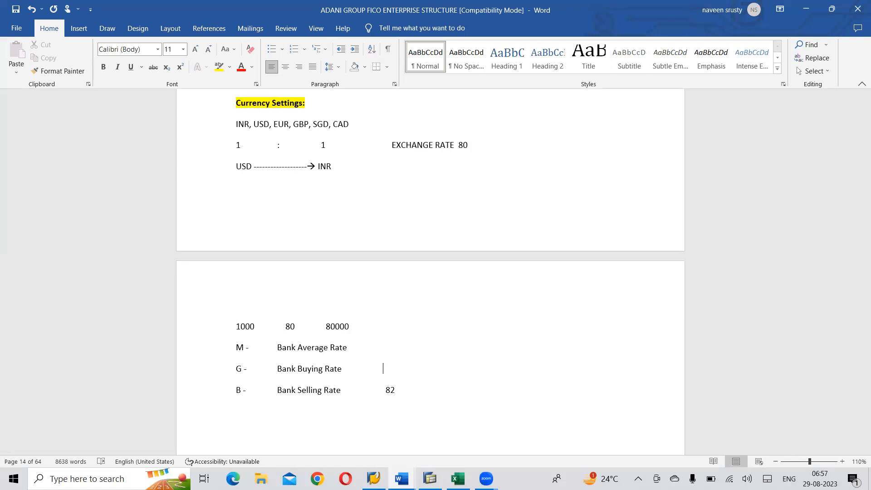
text(78)
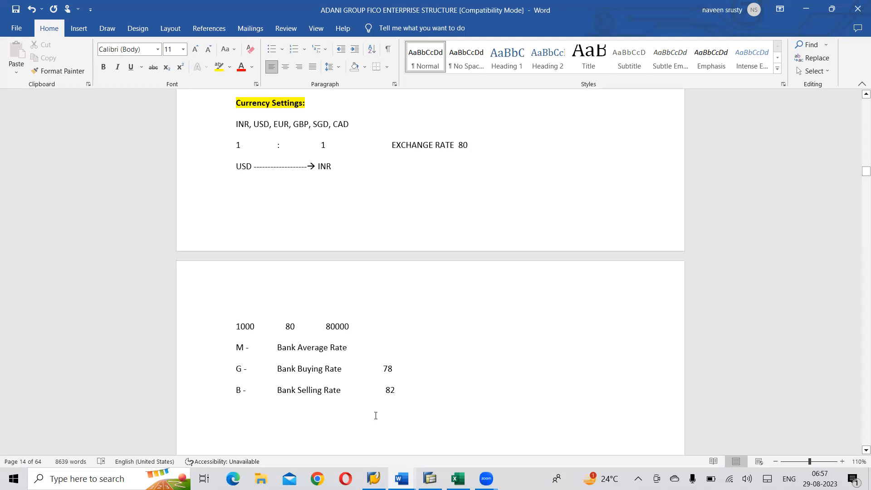
click(377, 368)
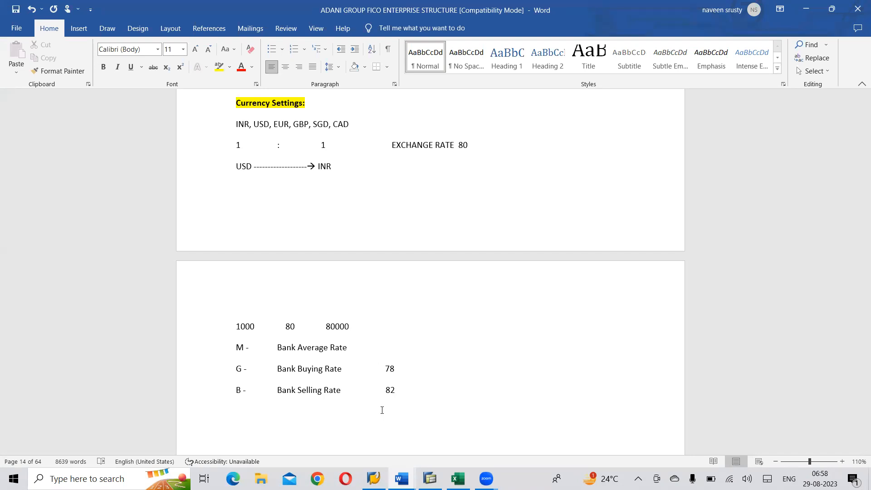
click(408, 392)
key(Return)
key(Return)
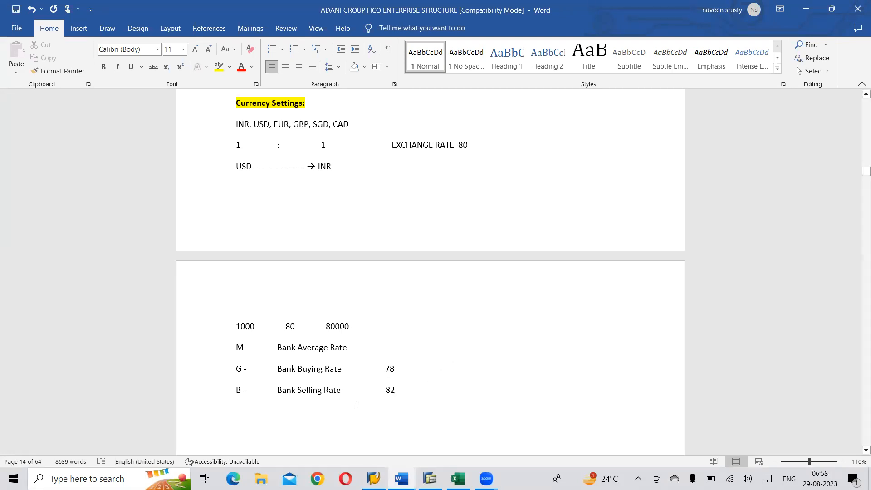
Step: Enter the rate 80 on the Bank Average Rate line, in the same column as the other two rates
key(Tab)
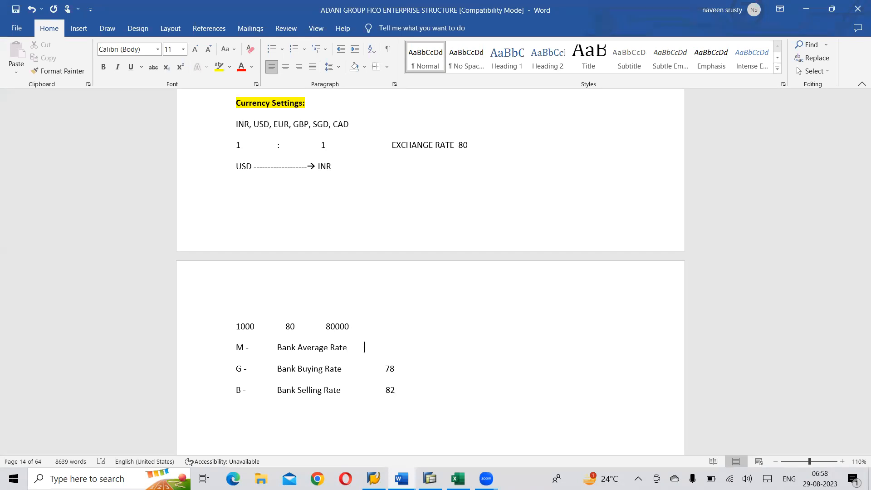
key(Tab)
text(80)
drag(236, 366, 412, 402)
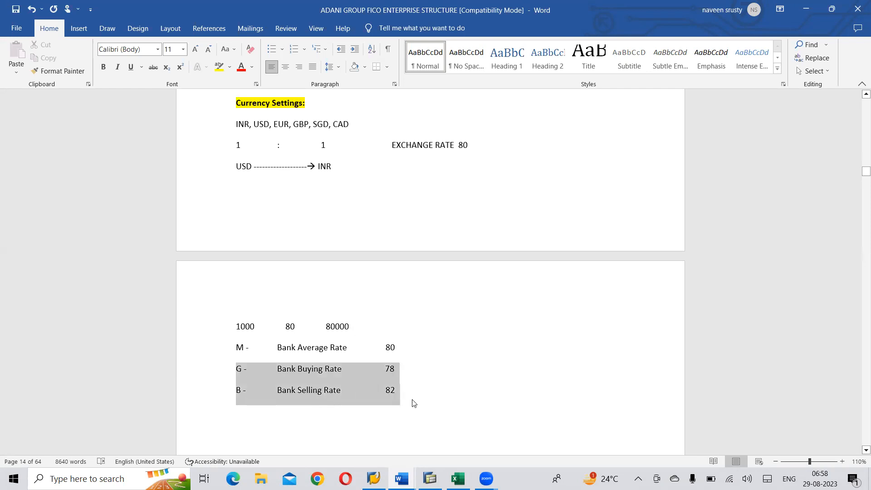
drag(347, 348, 288, 348)
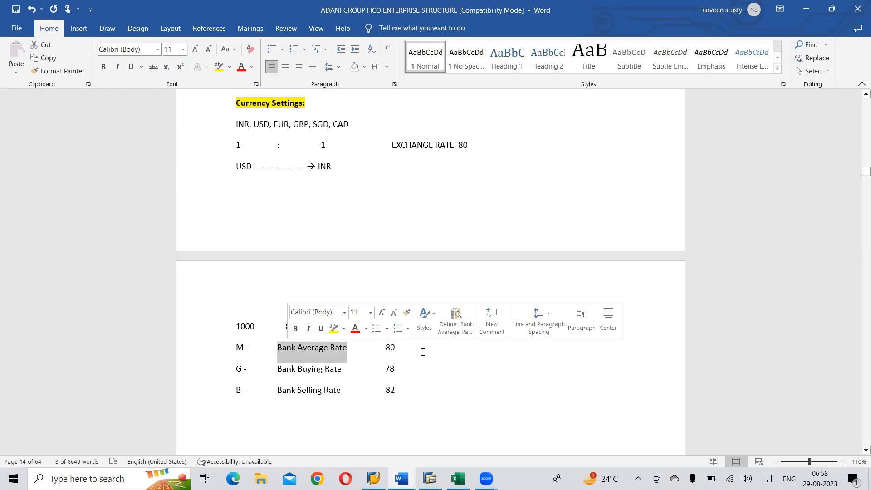
click(393, 344)
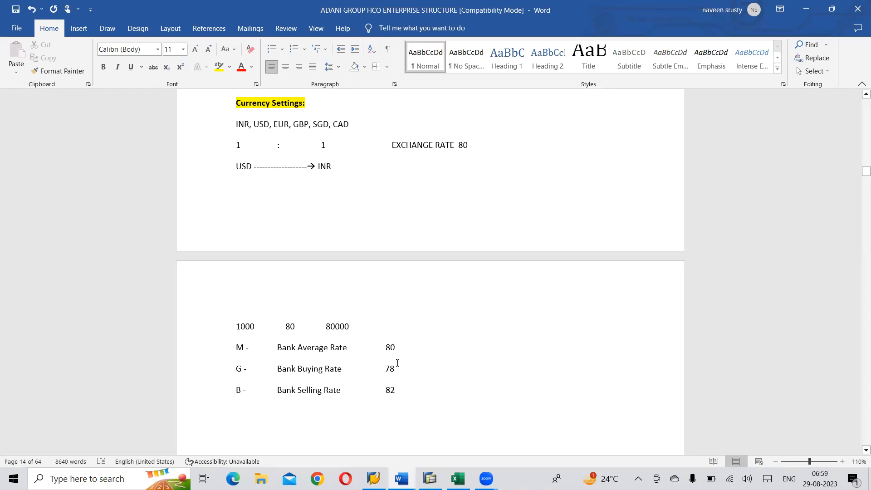
double_click(242, 347)
click(242, 347)
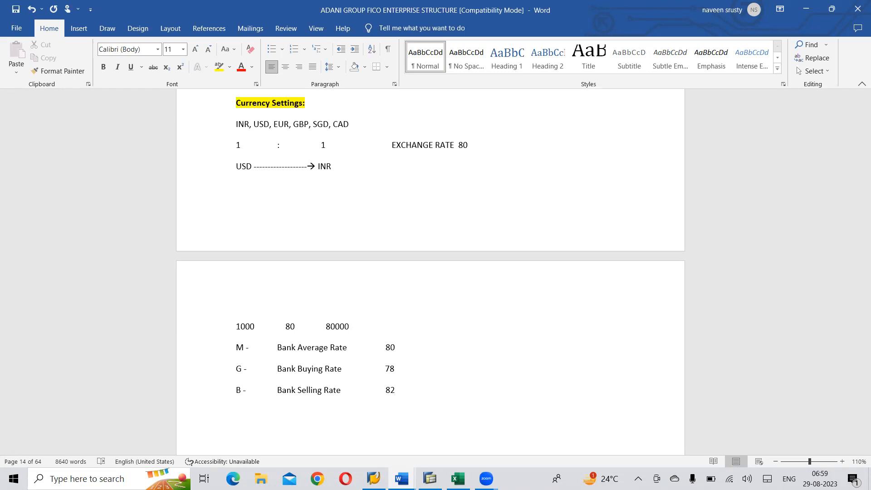
Step: Add the line "P - Cost Planning" below the Bank Selling Rate line and save the document
text(P -	Cost Planning)
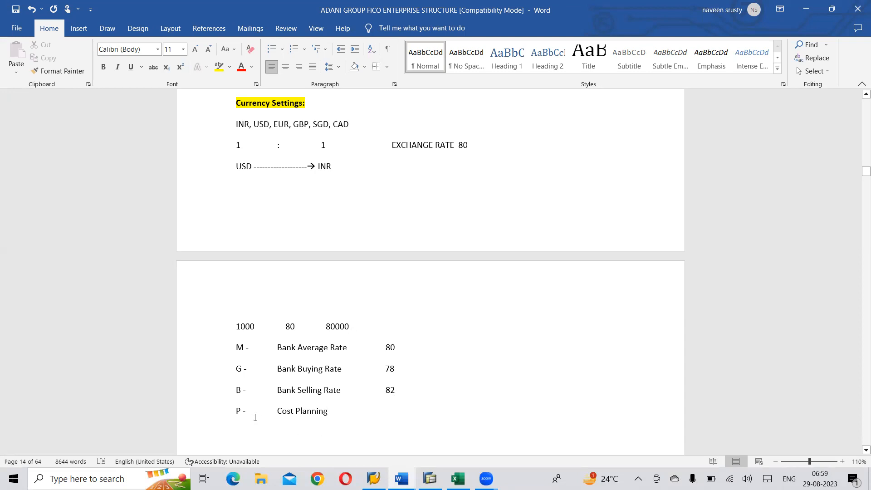
click(297, 420)
key(ctrl+s)
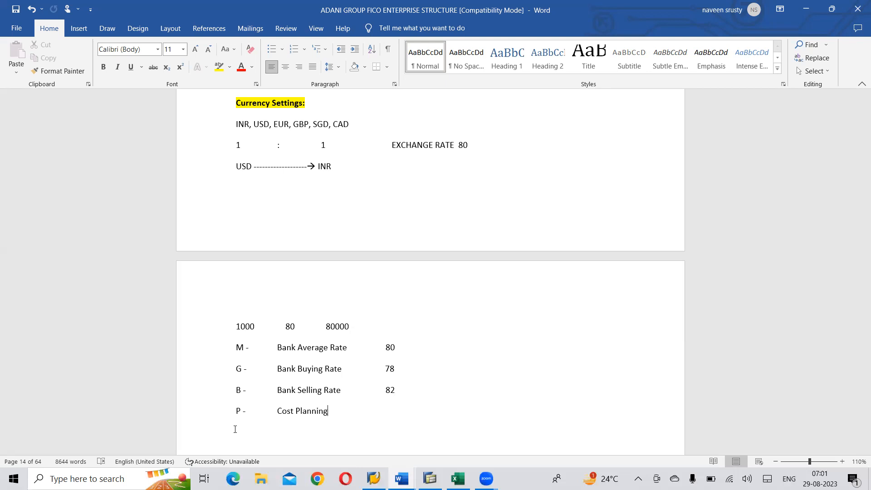
Step: Bring the existing note "Currency settings are client level." directly below the Cost Planning line, keeping its text intact
key(Return)
key(ctrl+v)
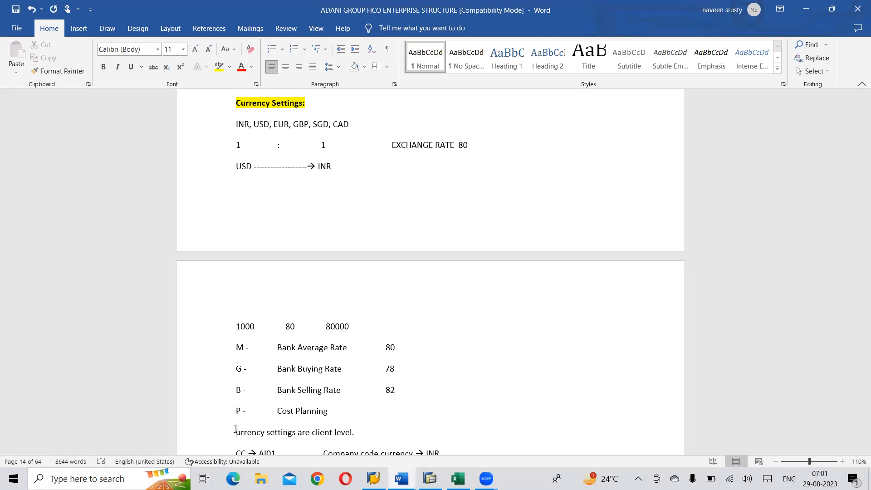
key(ctrl+z)
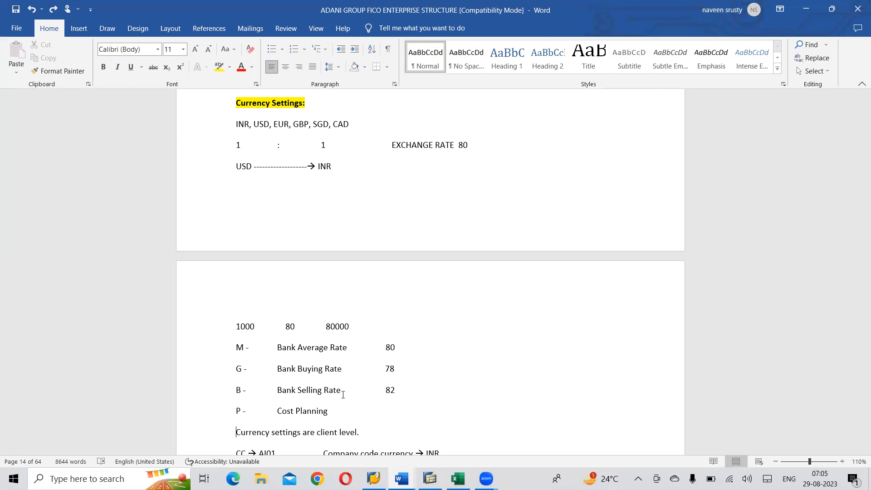
click(315, 47)
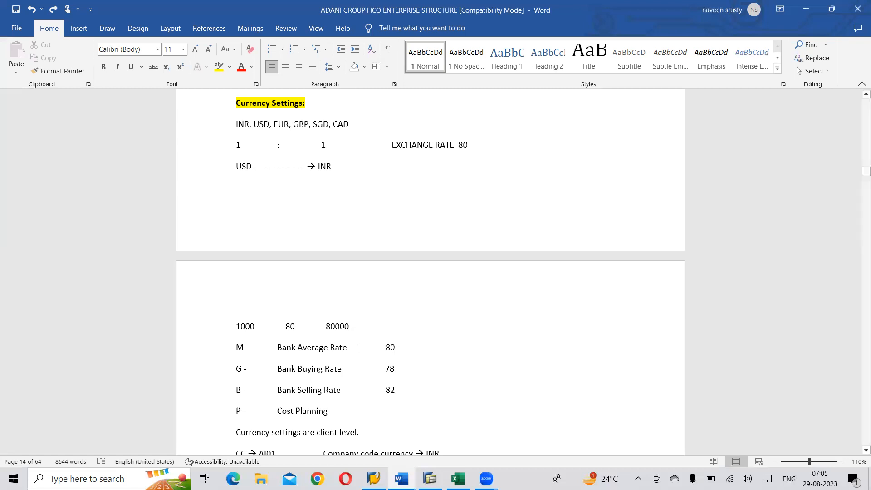
drag(399, 347, 230, 351)
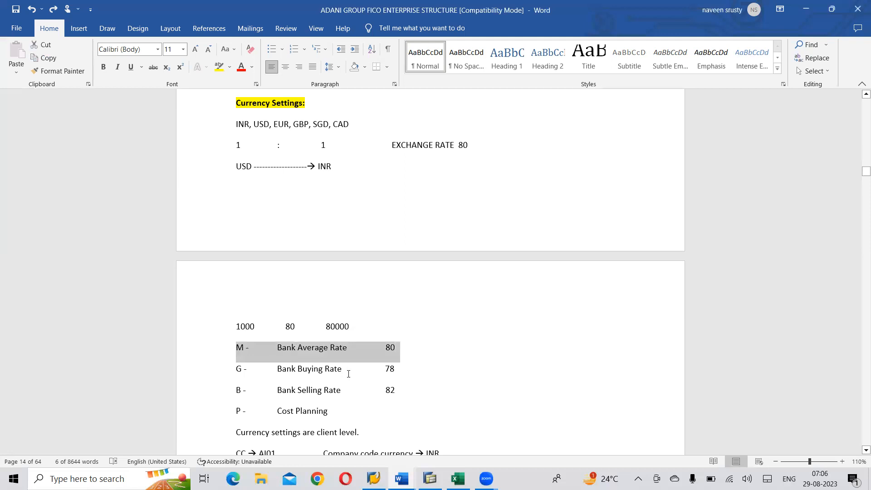
click(412, 354)
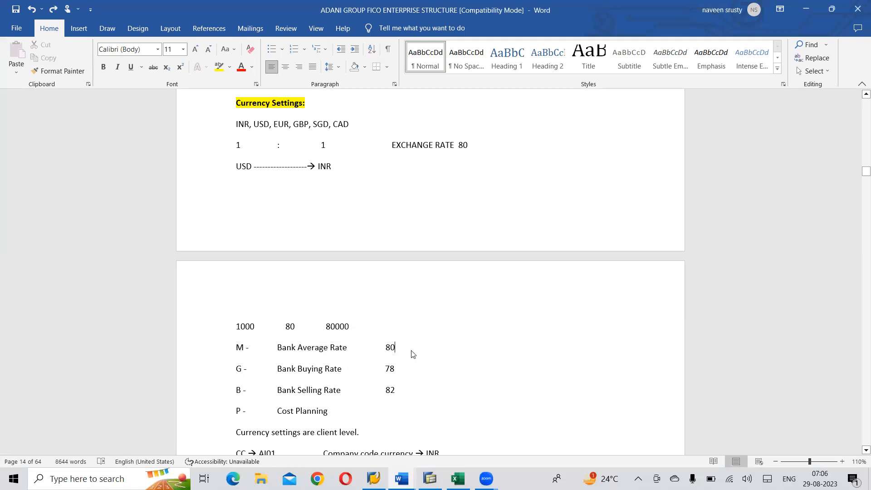
drag(396, 347, 236, 350)
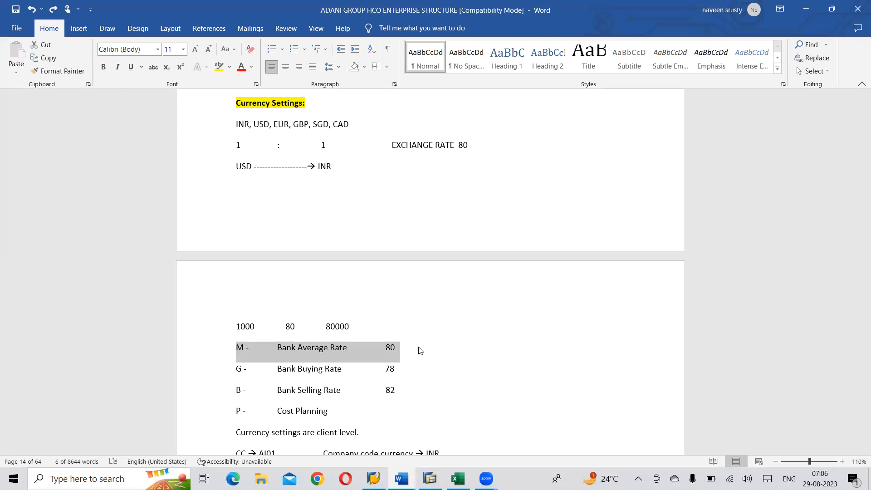
click(376, 427)
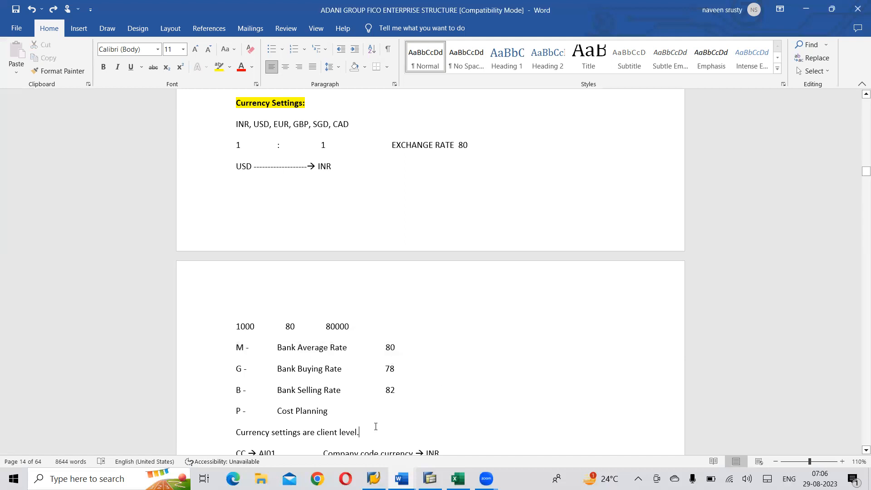
scroll(376, 426, down, 1)
scroll(375, 426, down, 1)
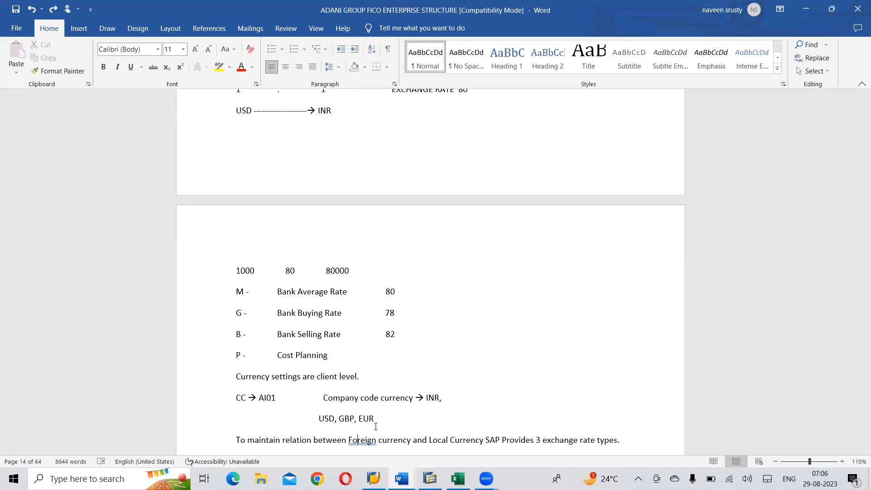
Step: Look up the Currency Settings section in the material notes, switch to SAP and display the SAP Reference IMG with transaction SPRO
key(alt+Tab)
key(alt+Tab)
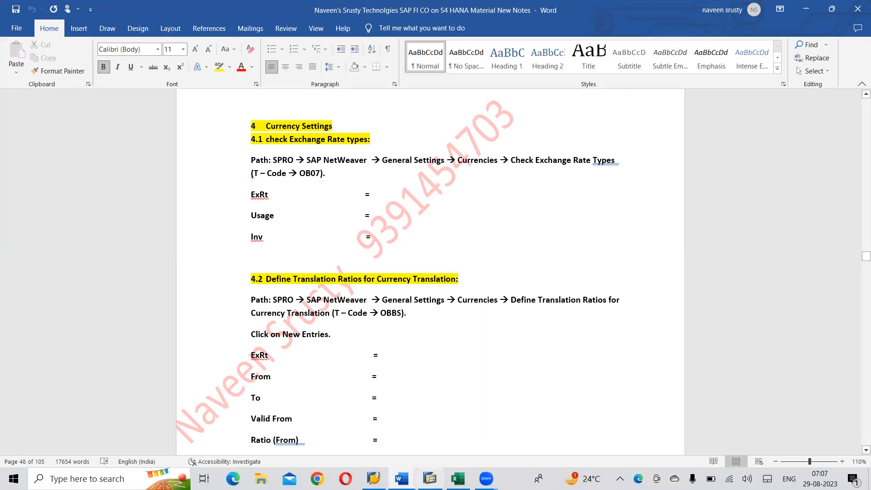
click(429, 478)
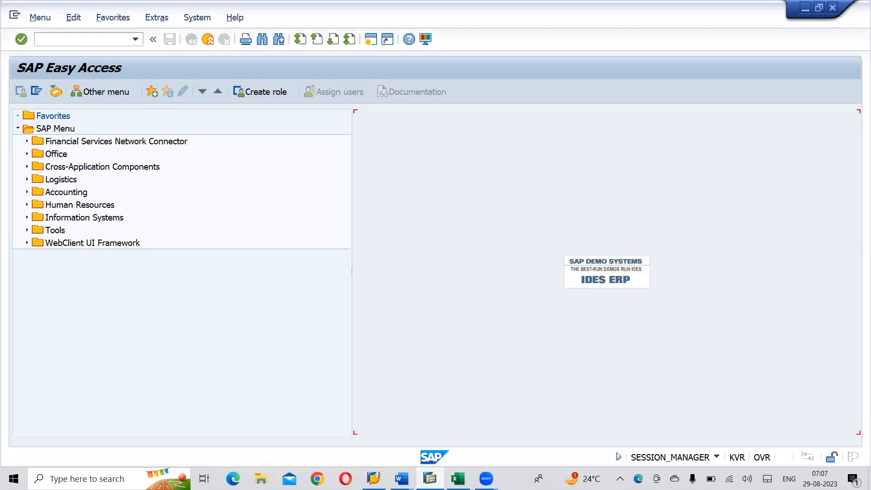
click(86, 41)
text(spro)
key(Return)
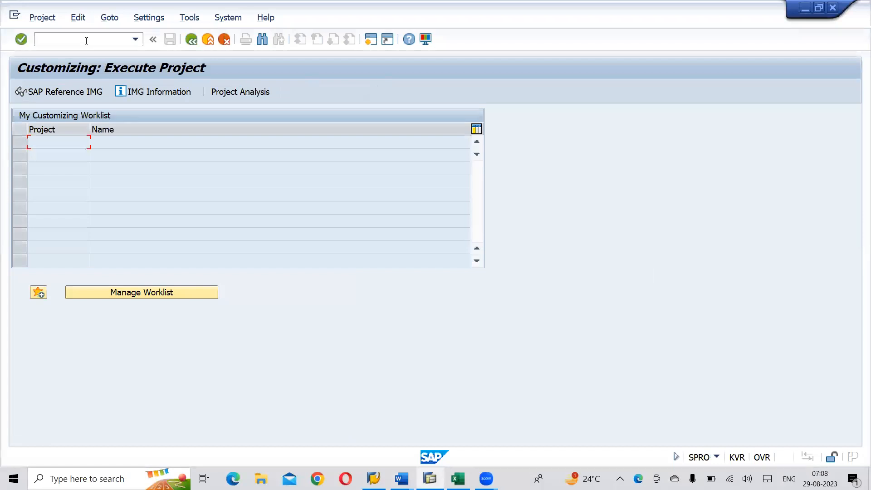
click(60, 91)
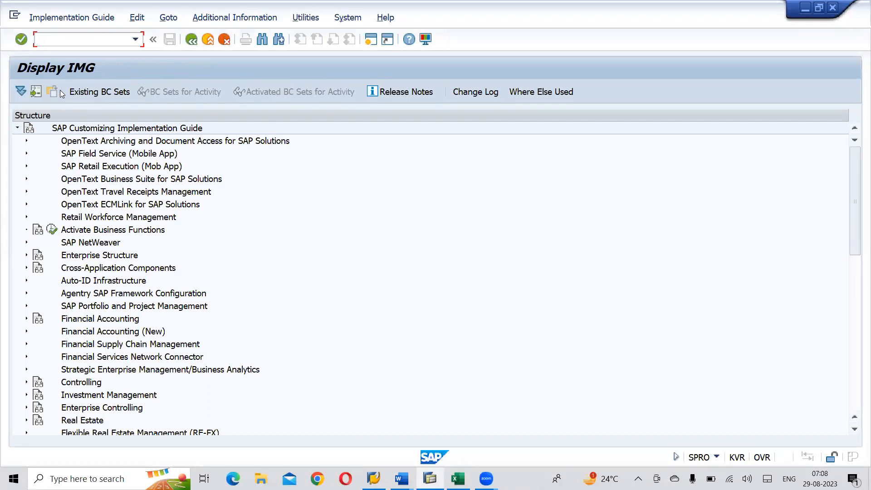
Step: Expand SAP NetWeaver, General settings and Currencies in the IMG structure and select Check Exchange Rate Types
click(99, 245)
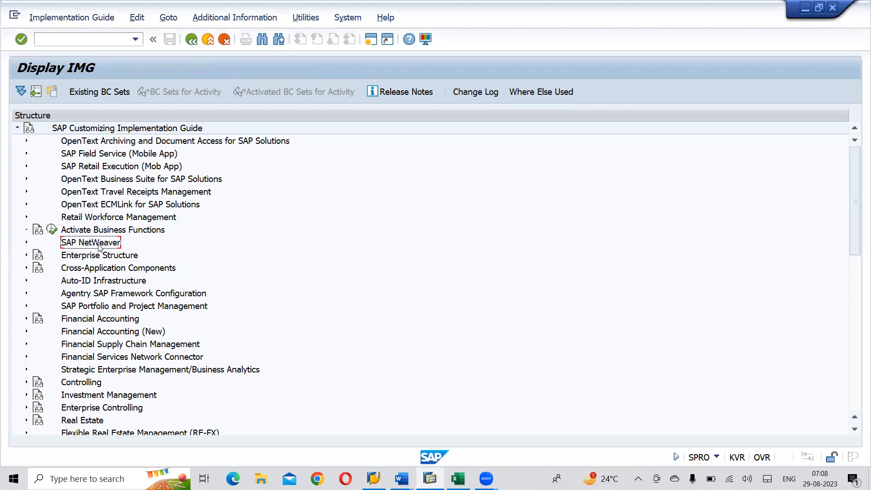
click(27, 243)
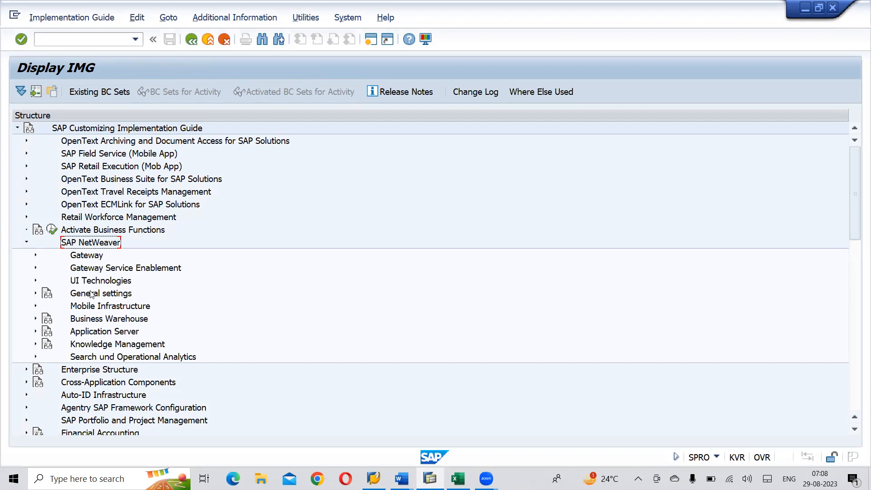
click(92, 293)
click(36, 294)
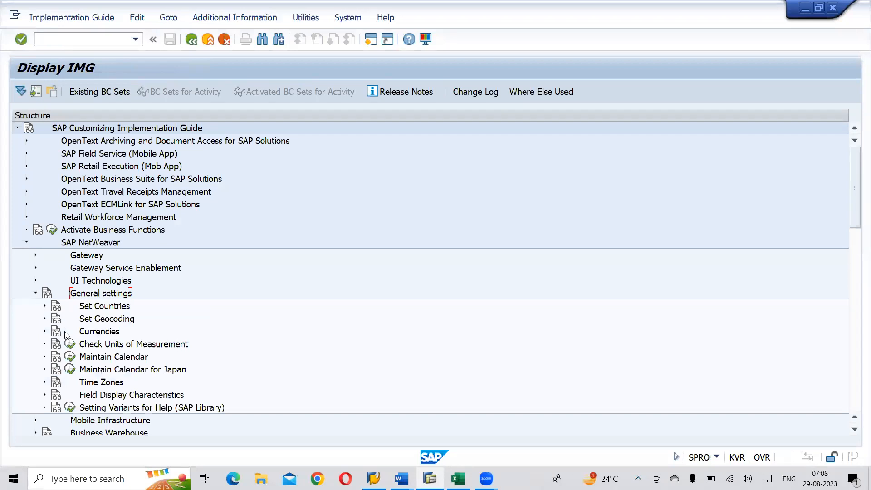
click(92, 331)
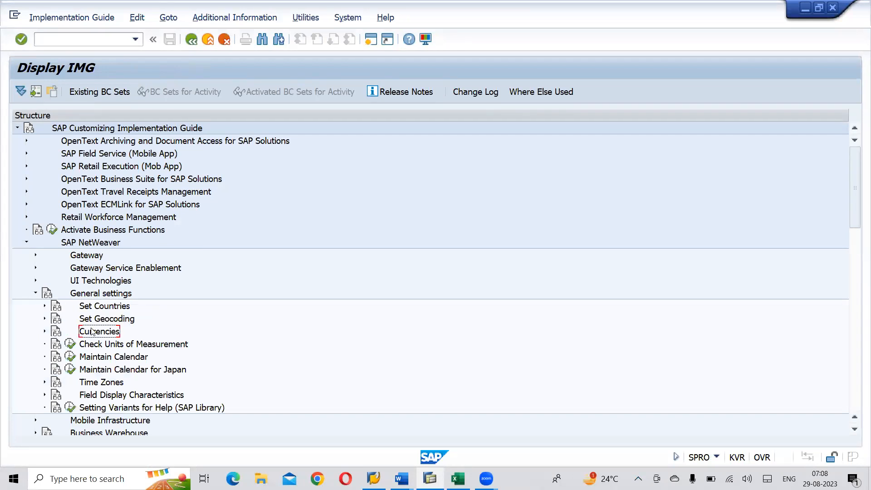
click(45, 332)
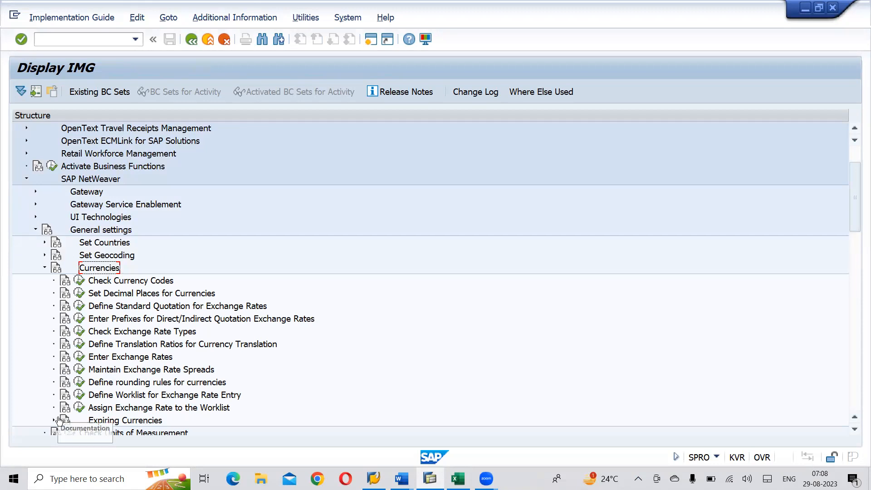
click(148, 331)
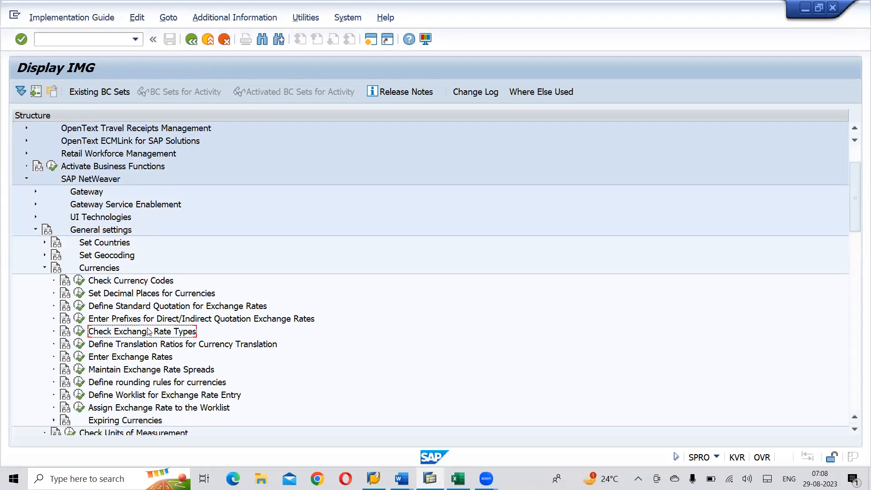
Step: Display the IMG Activity keys as additional information beside the IMG structure
click(693, 66)
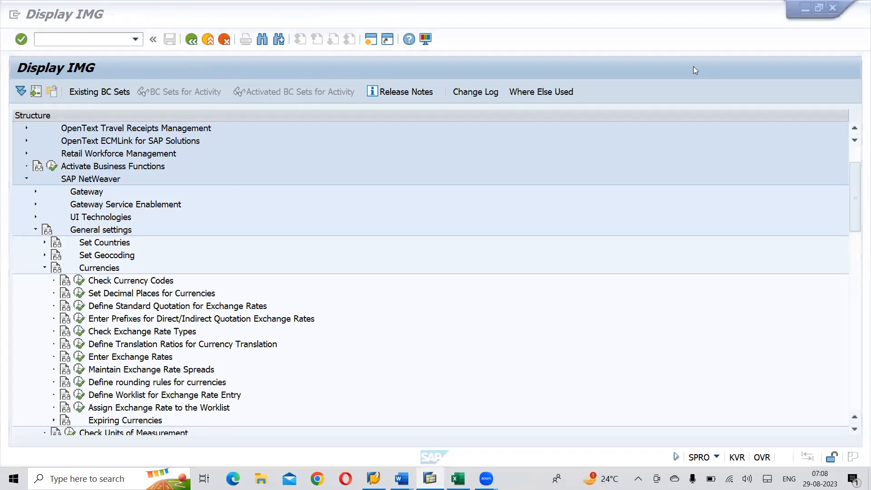
click(619, 62)
click(219, 24)
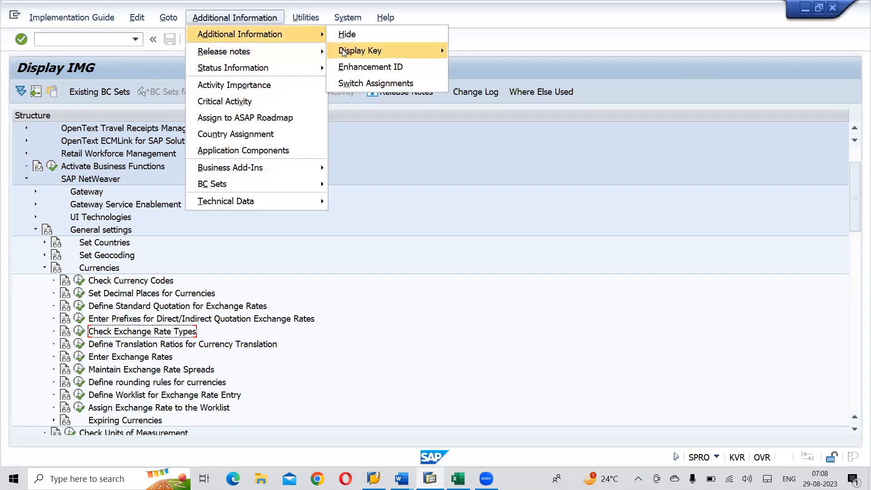
mouse_move(440, 49)
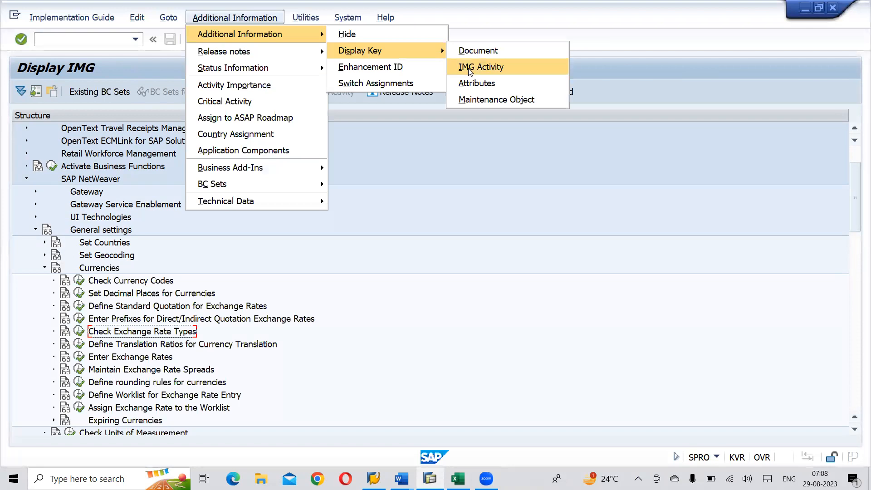
click(469, 72)
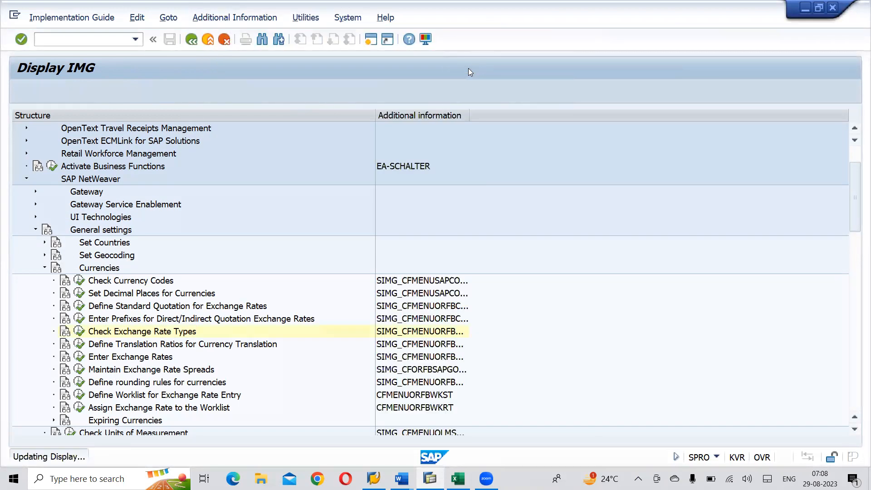
Step: Widen the Additional information column to fit the full activity keys and open the Check Exchange Rate Types activity
drag(469, 117, 502, 120)
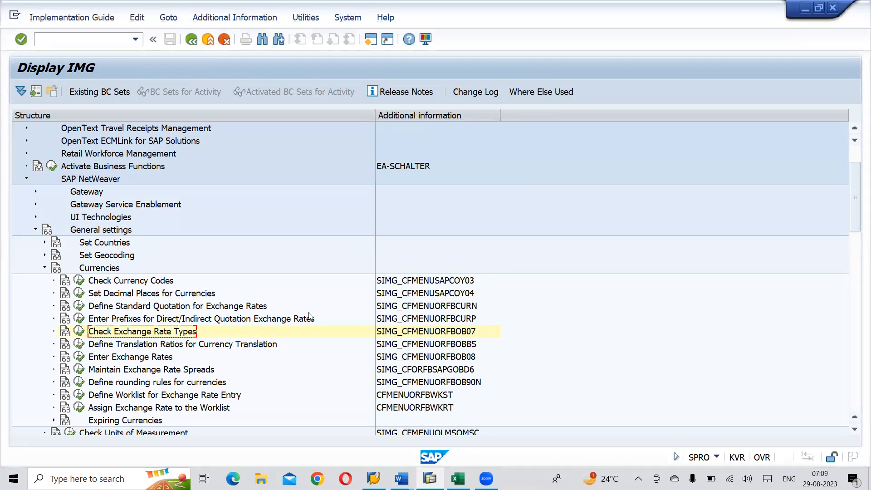
click(79, 332)
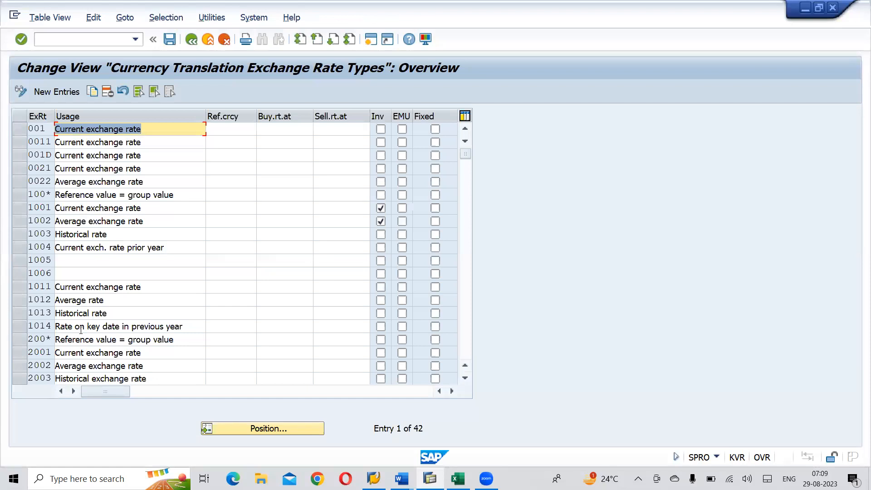
Step: Mark exchange rate types M and P at the end of the exchange rate type list
click(468, 339)
click(468, 347)
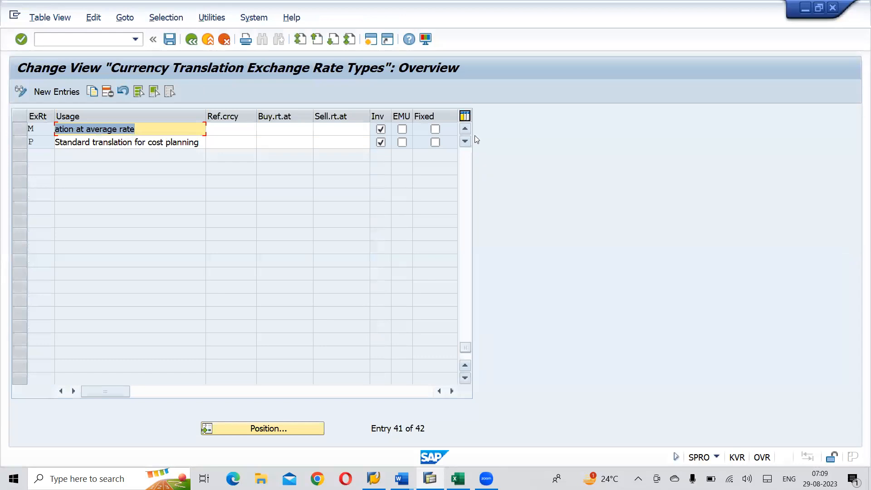
click(19, 131)
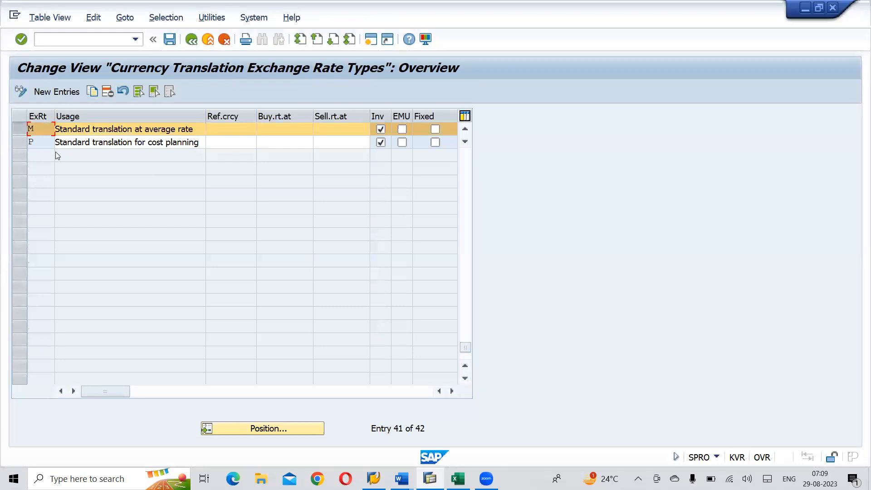
click(19, 142)
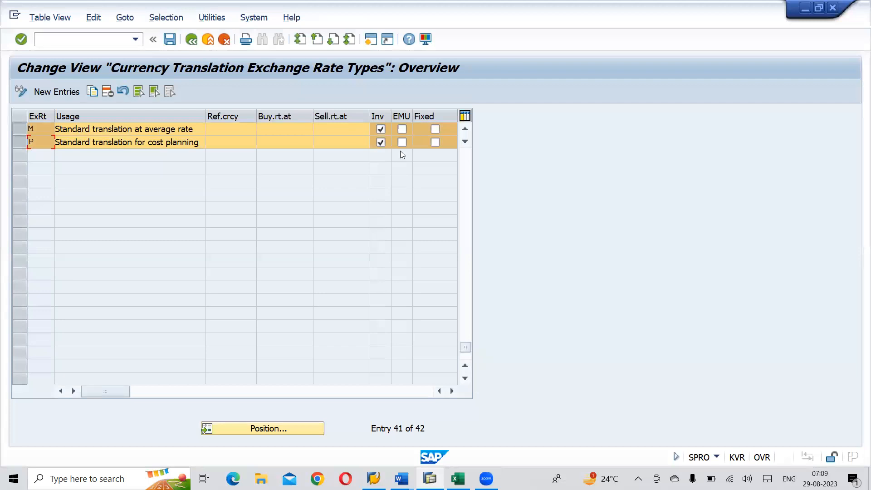
Step: Find exchange rate type G, Standard translation at bank buying rate, further up the list and mark it as well
click(469, 132)
click(469, 132)
click(468, 132)
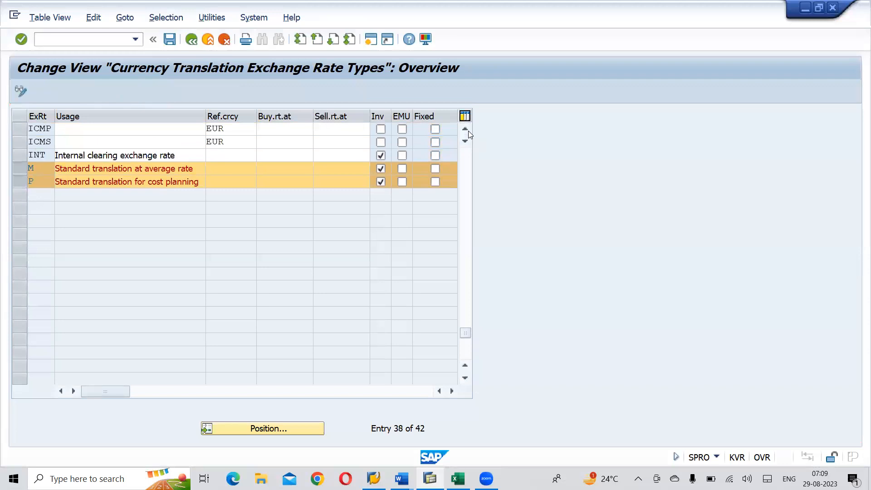
click(468, 131)
click(468, 130)
click(467, 131)
click(468, 131)
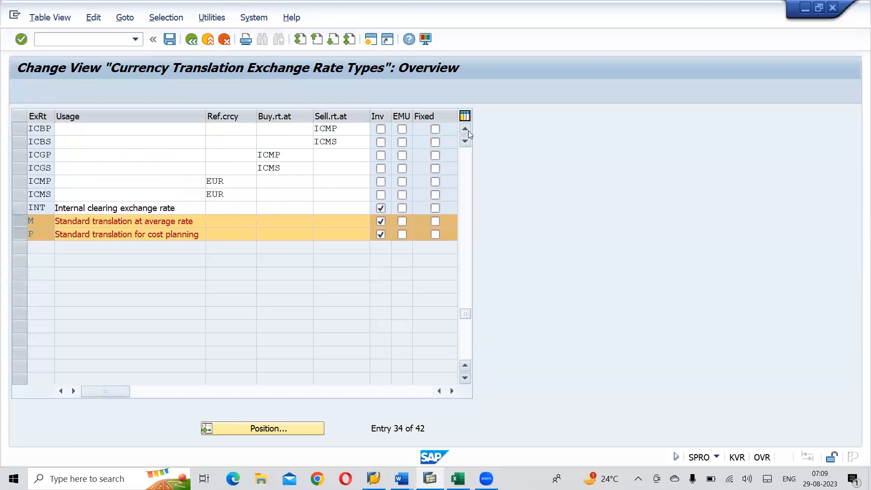
click(468, 130)
click(468, 131)
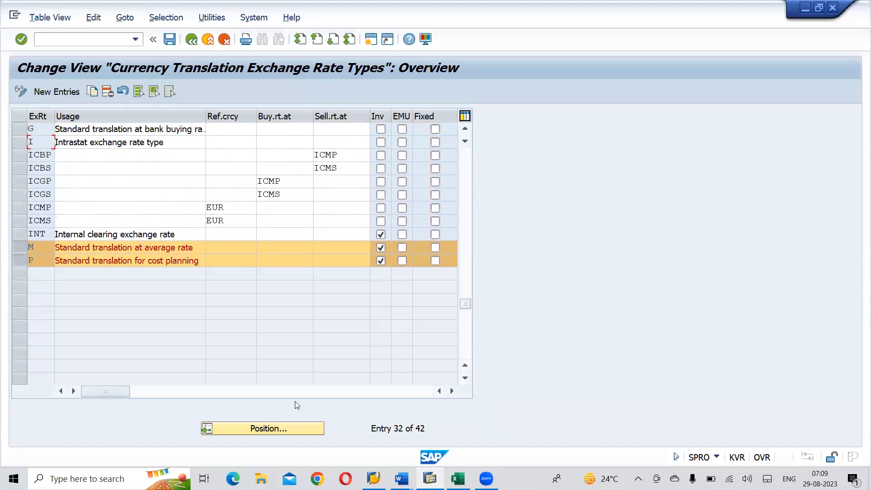
click(282, 430)
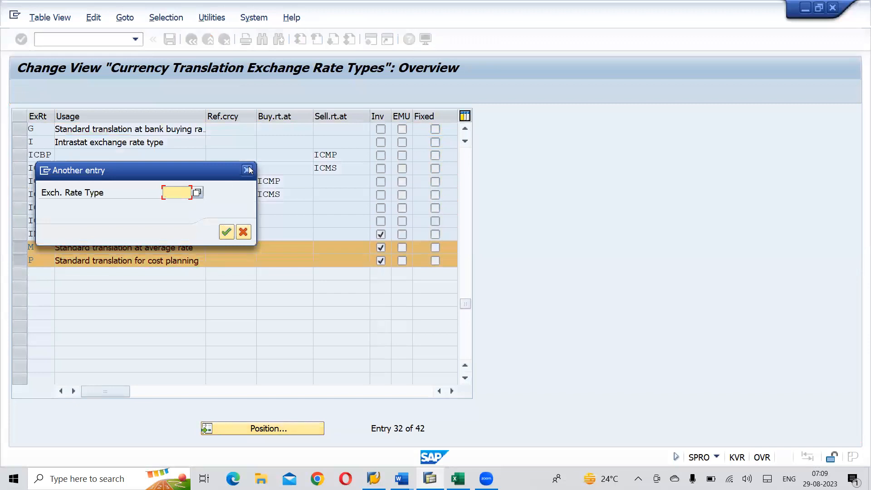
click(248, 170)
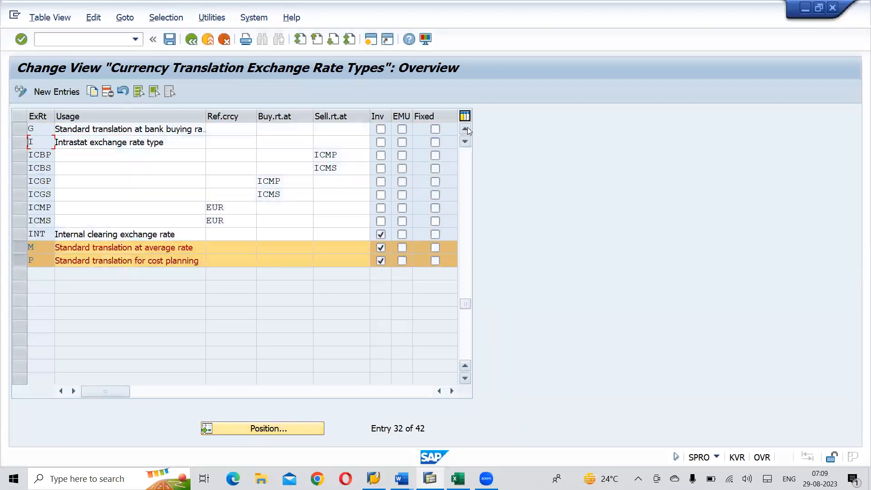
click(466, 130)
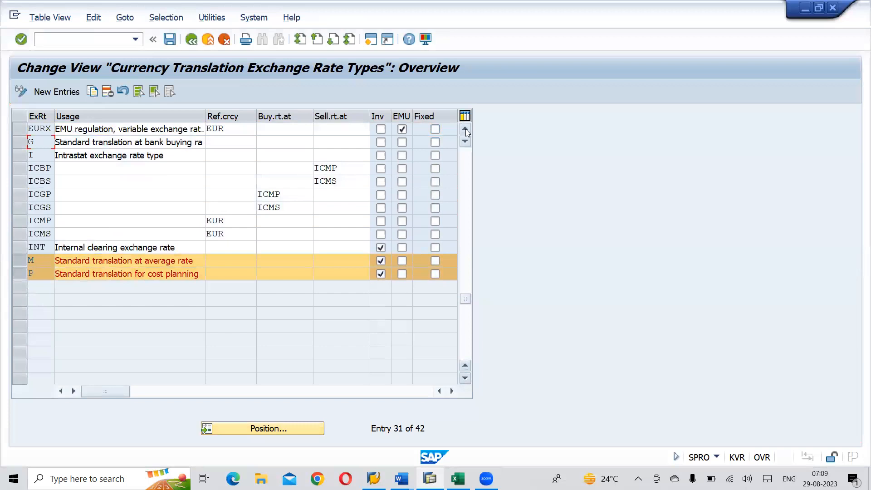
click(20, 142)
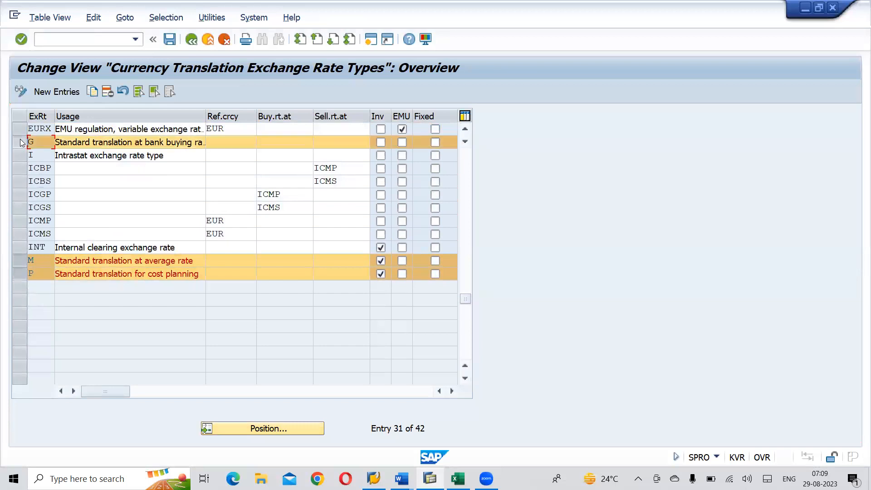
Step: Mark exchange rate type B, Standard translation at bk.selling rate, and clear the marks on both G and B
text(EURX)
click(465, 130)
click(465, 131)
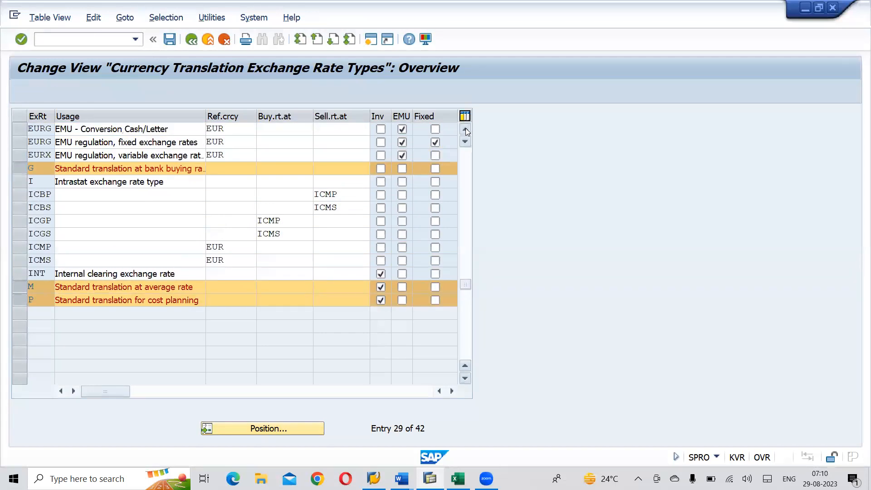
click(466, 131)
click(466, 130)
click(466, 130)
click(465, 129)
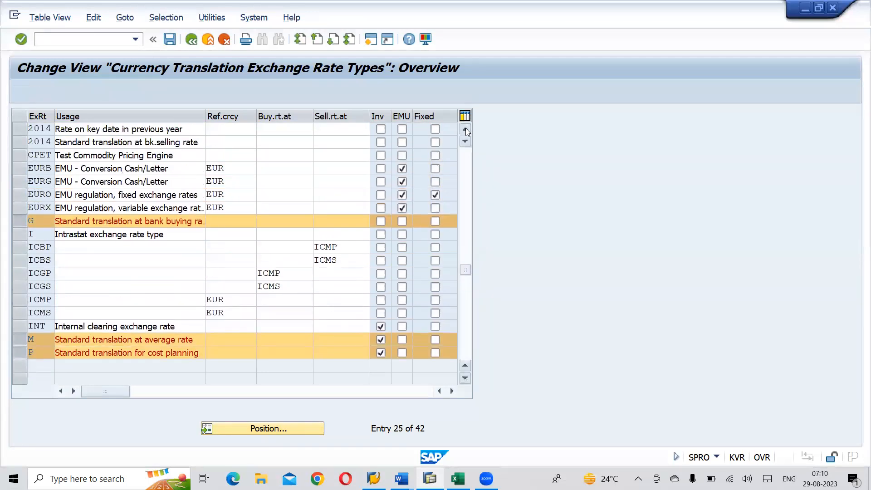
click(466, 129)
click(465, 129)
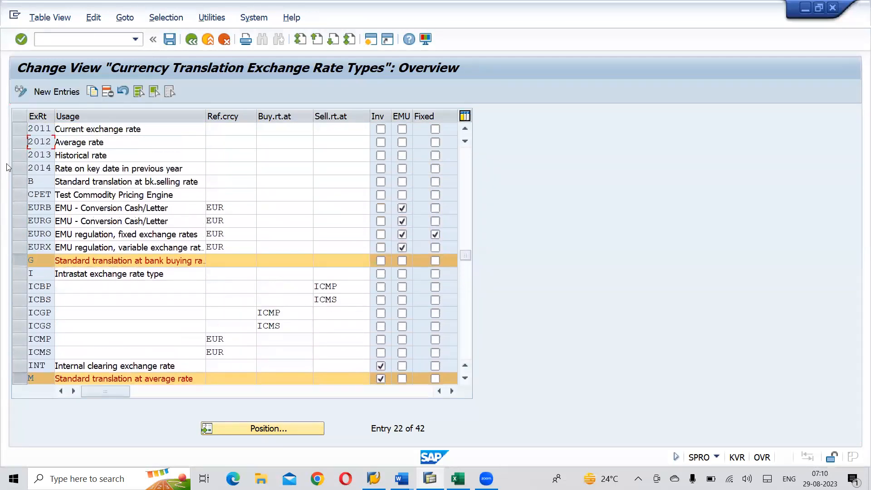
click(20, 181)
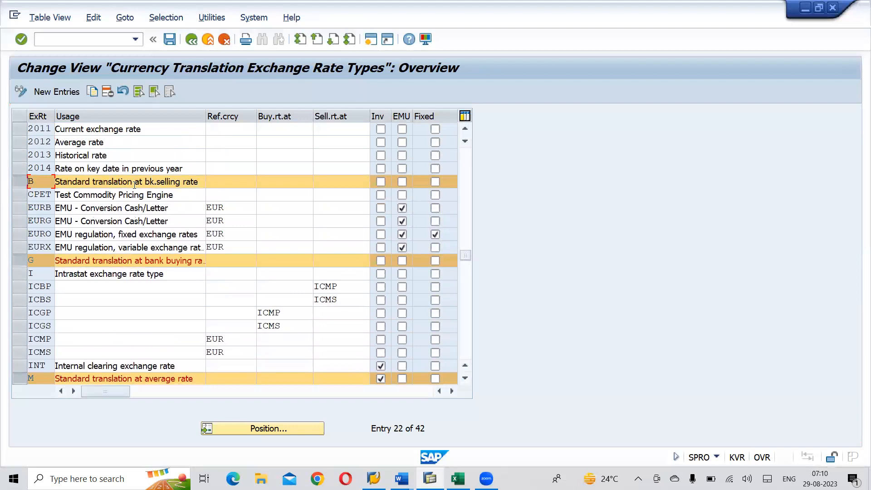
click(22, 260)
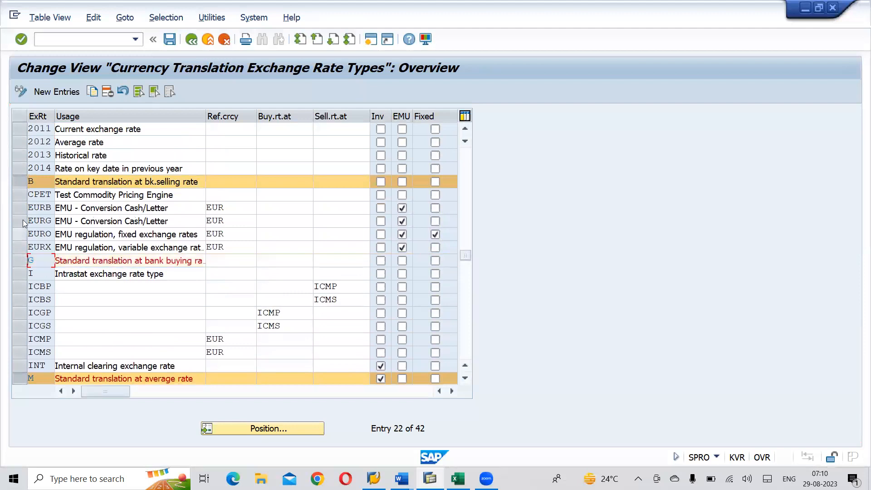
click(20, 180)
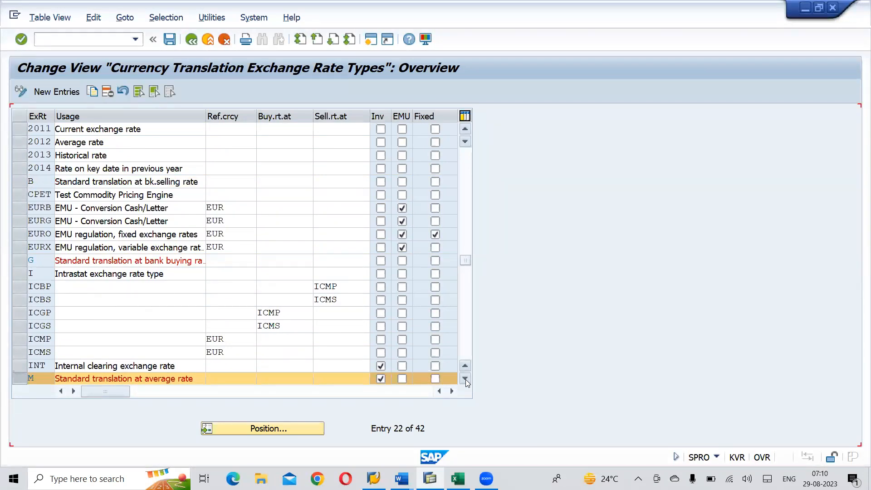
Step: Activate the Inv indicator for exchange rate types M and P and save the exchange rate types
click(465, 380)
click(466, 380)
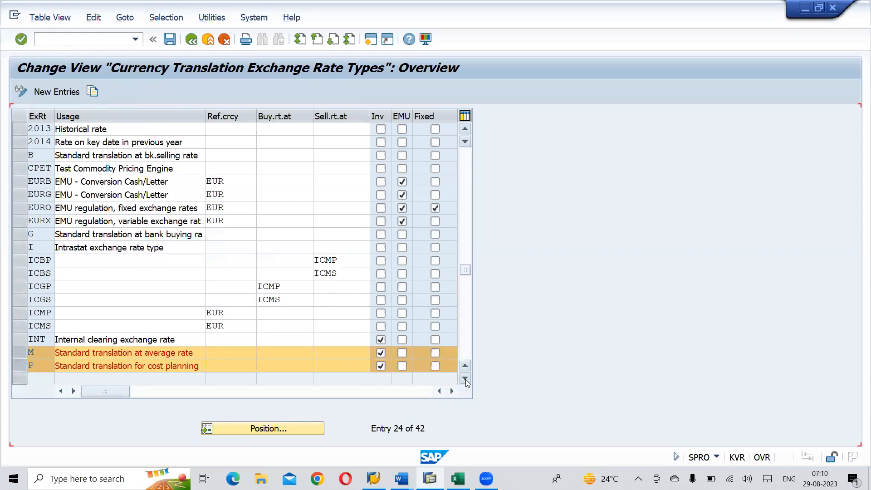
click(466, 380)
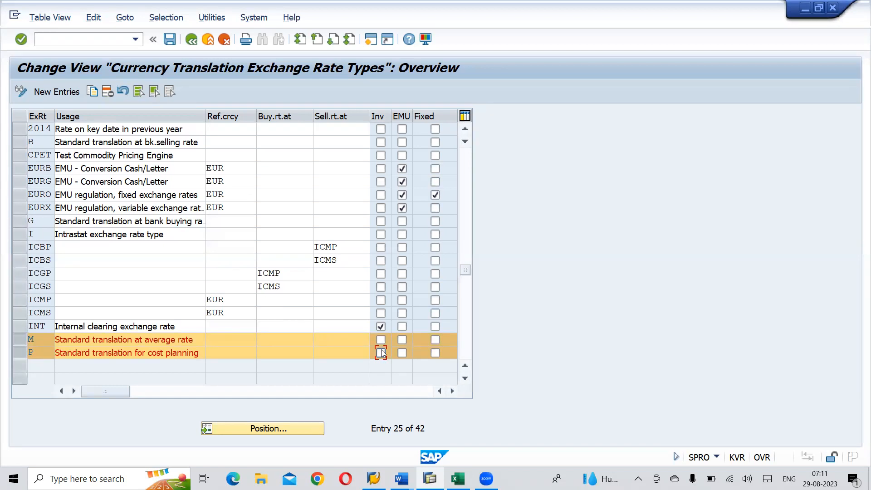
click(381, 340)
click(380, 353)
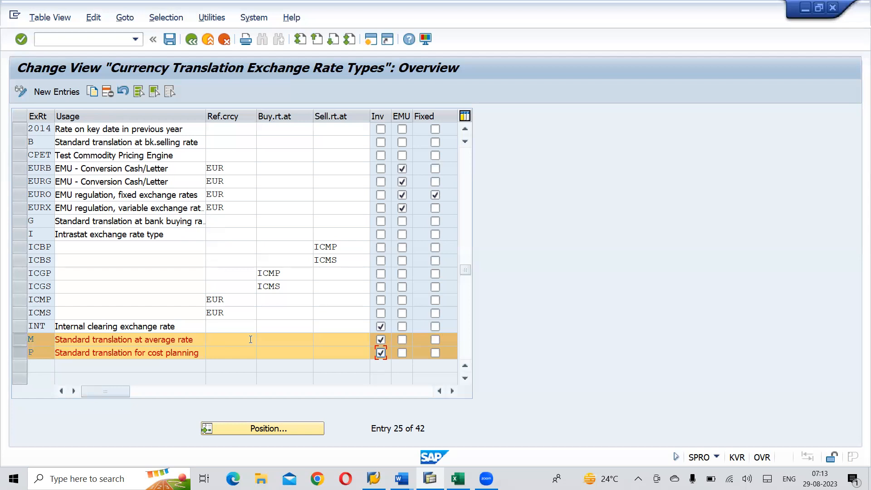
click(250, 339)
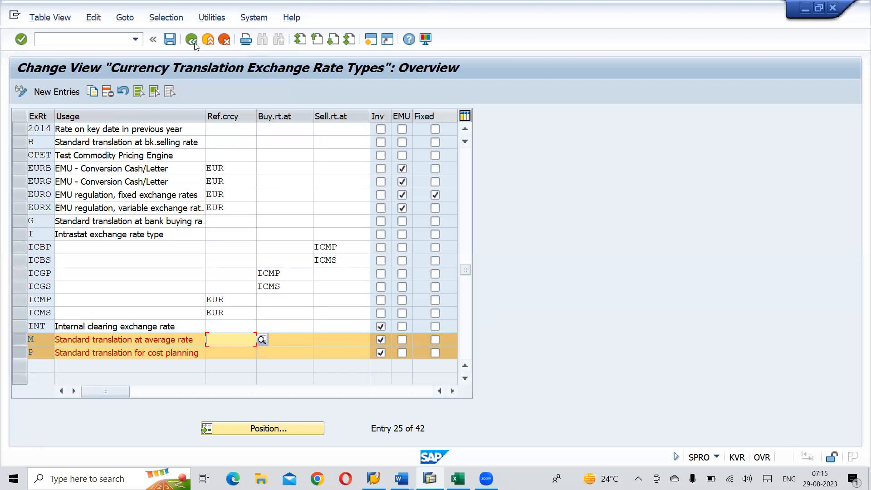
click(170, 40)
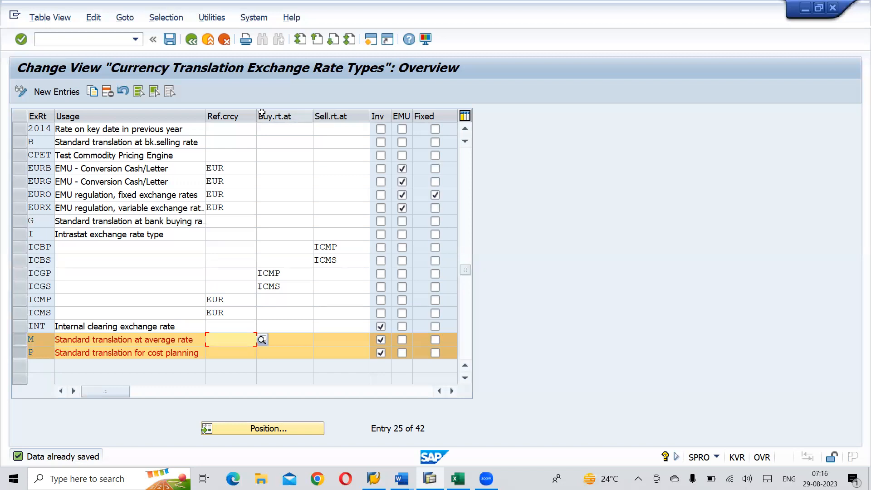
Step: Switch to the Word material notes and look up section 4.2, Define Translation Ratios for Currency Translation
key(alt+Tab)
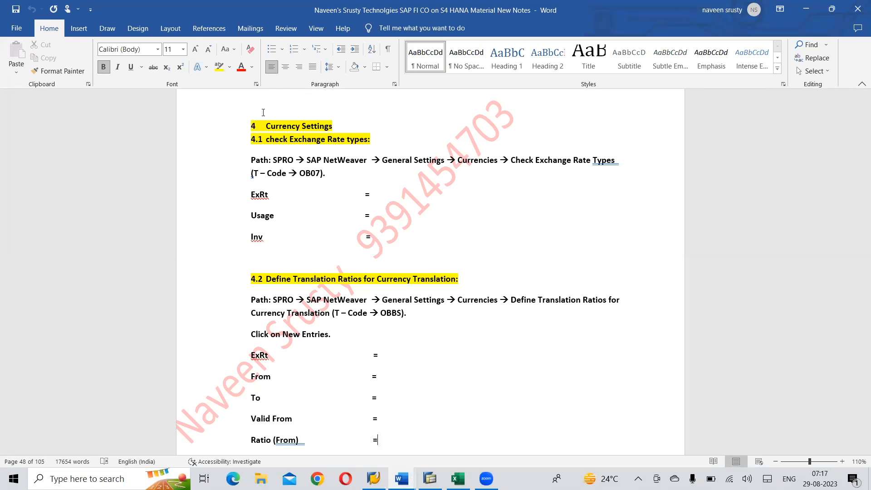
scroll(263, 112, down, 4)
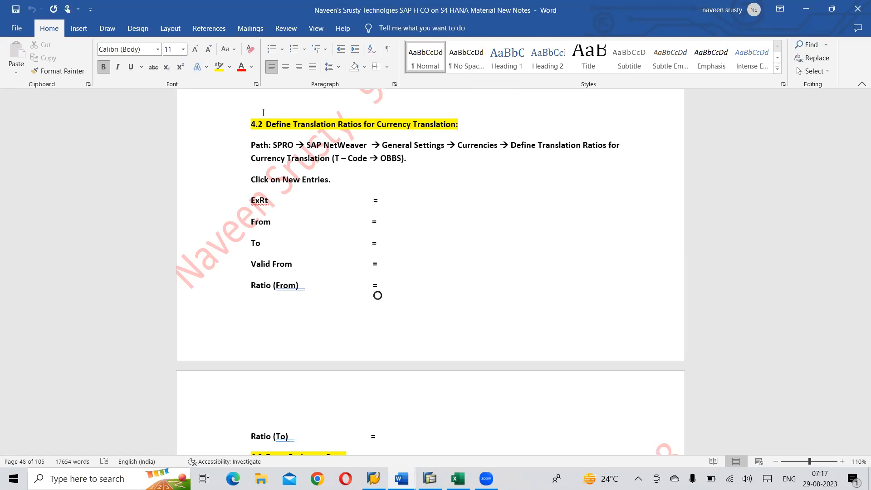
scroll(263, 112, down, 2)
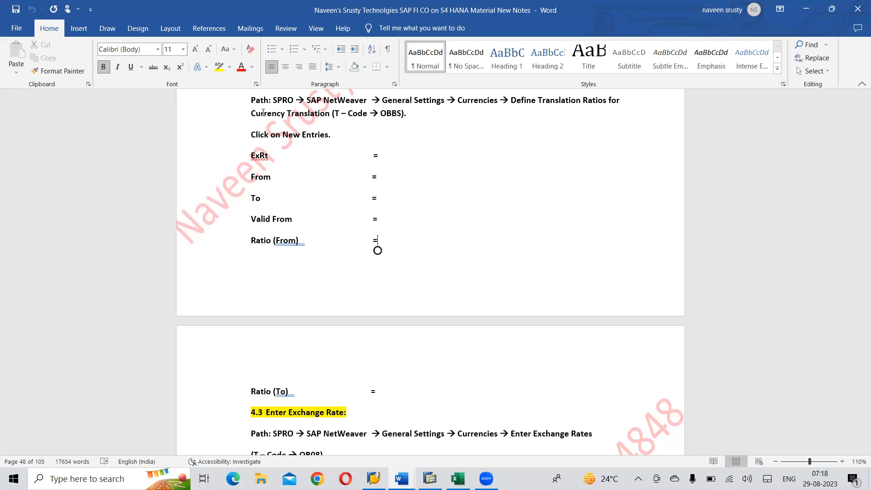
Step: Switch back to SAP, return to the IMG and open Define Translation Ratios for Currency Translation, agreeing to continue despite the warning
key(alt+Tab)
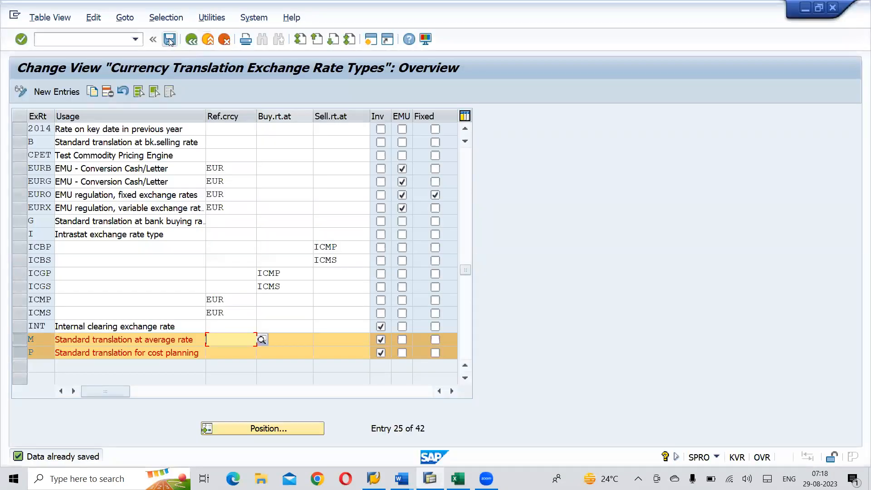
click(192, 41)
click(192, 41)
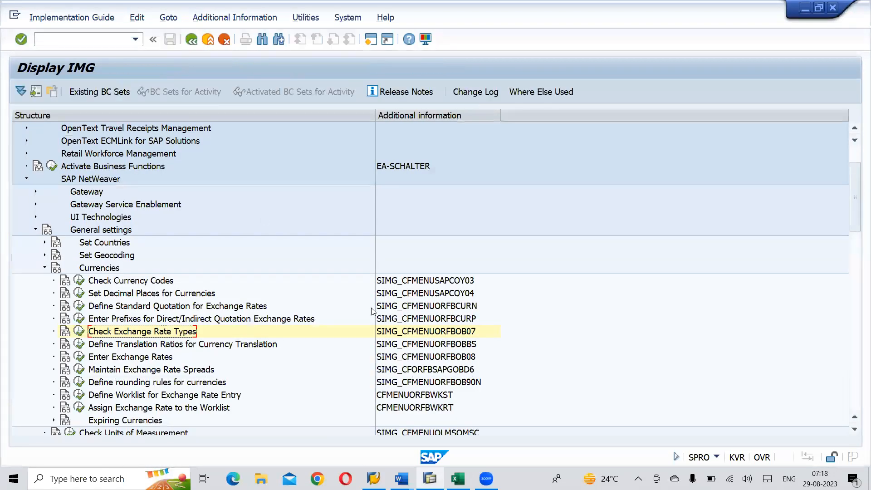
click(193, 347)
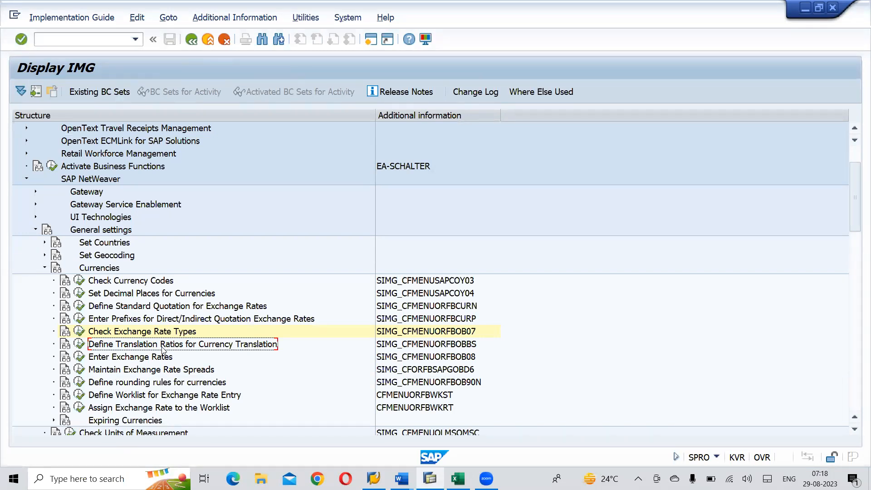
click(80, 344)
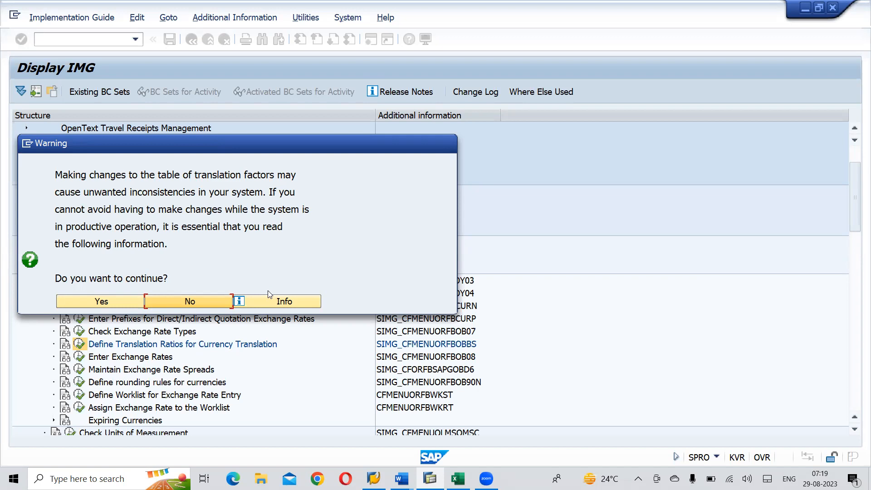
click(122, 301)
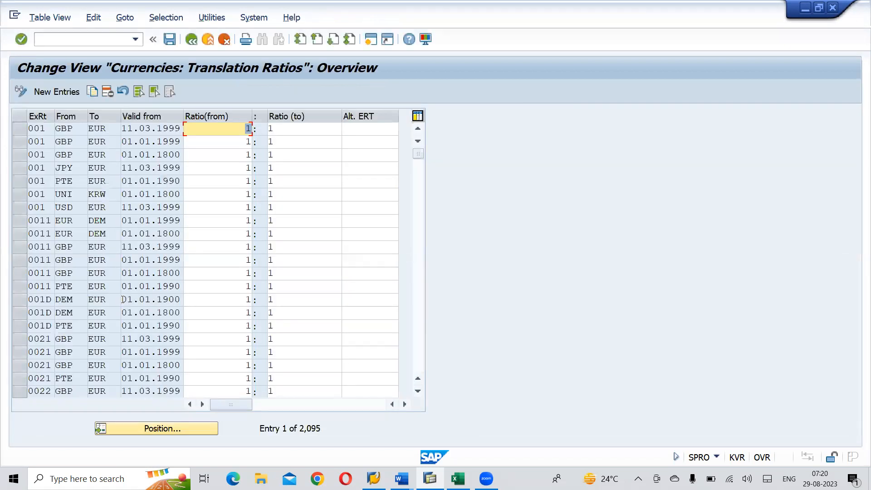
Step: Create a new translation ratio entry with exchange rate type M, from USD to INR
click(56, 92)
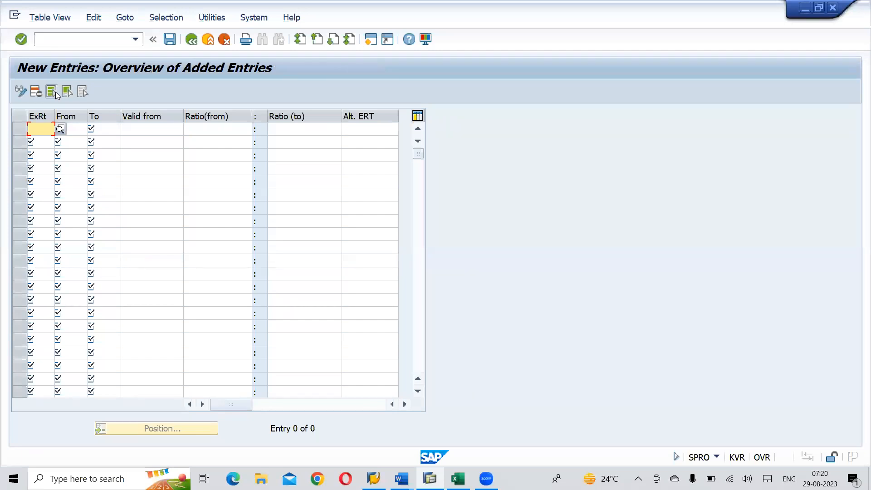
text(M)
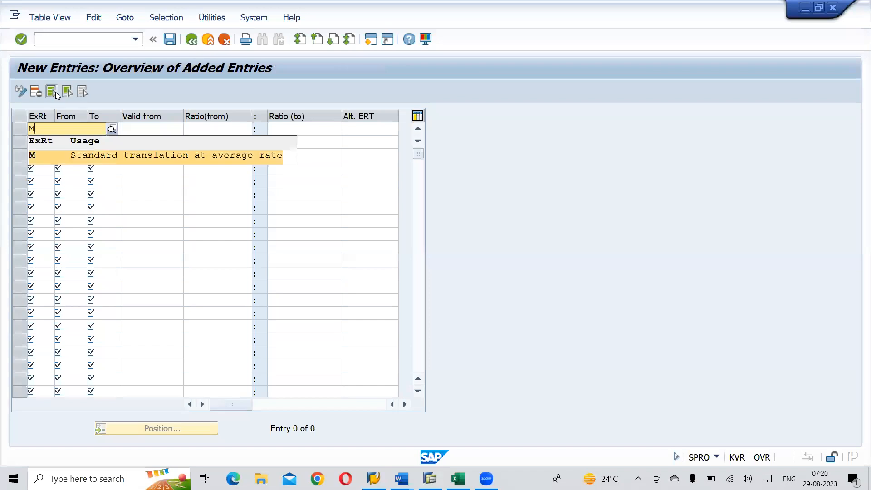
key(Tab)
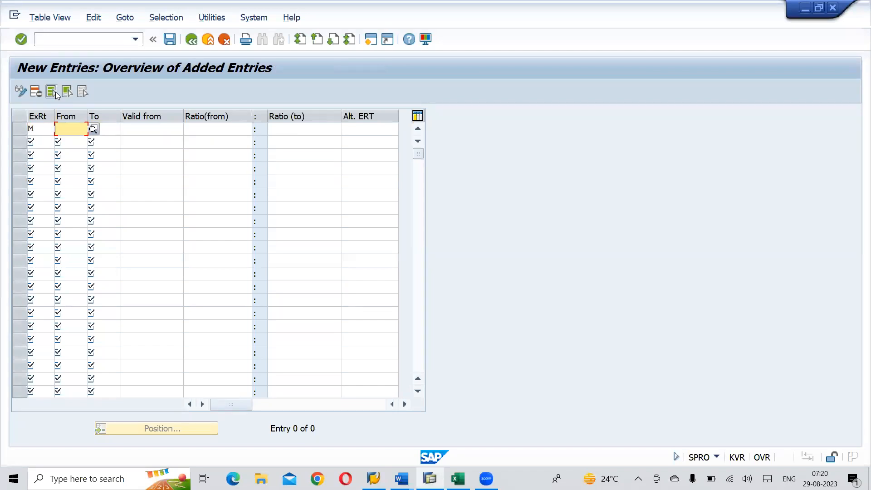
text(USD)
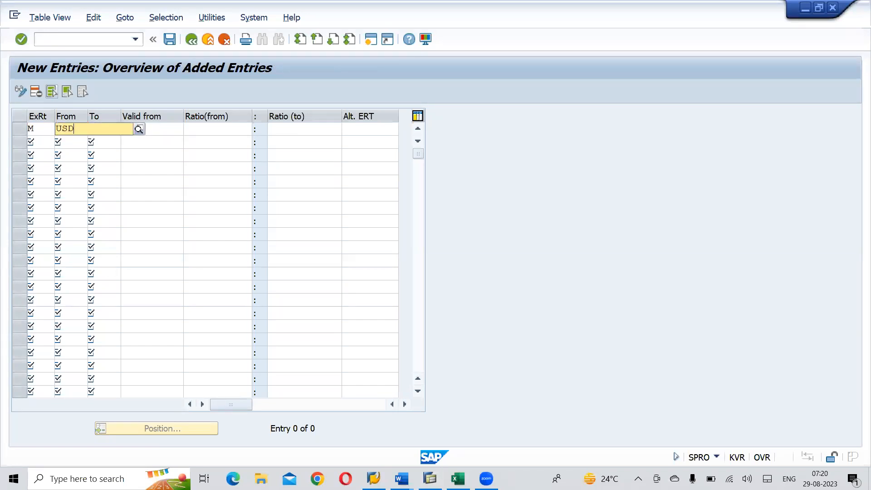
key(Tab)
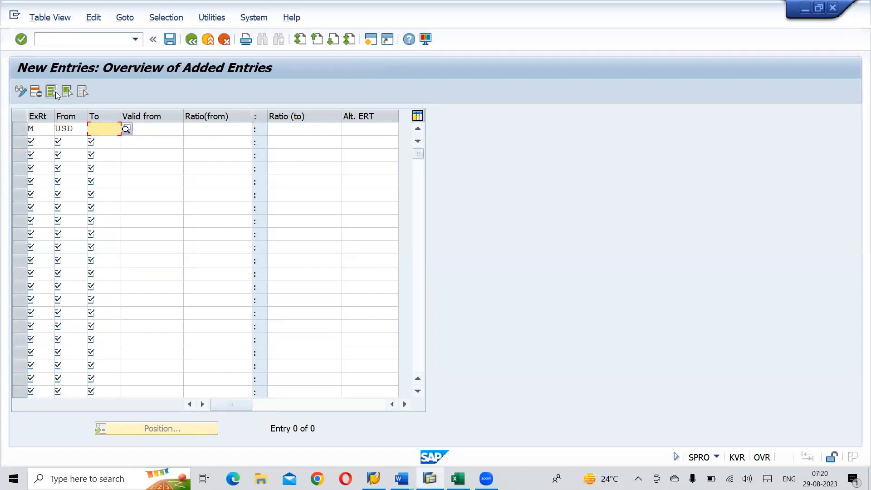
text(INR)
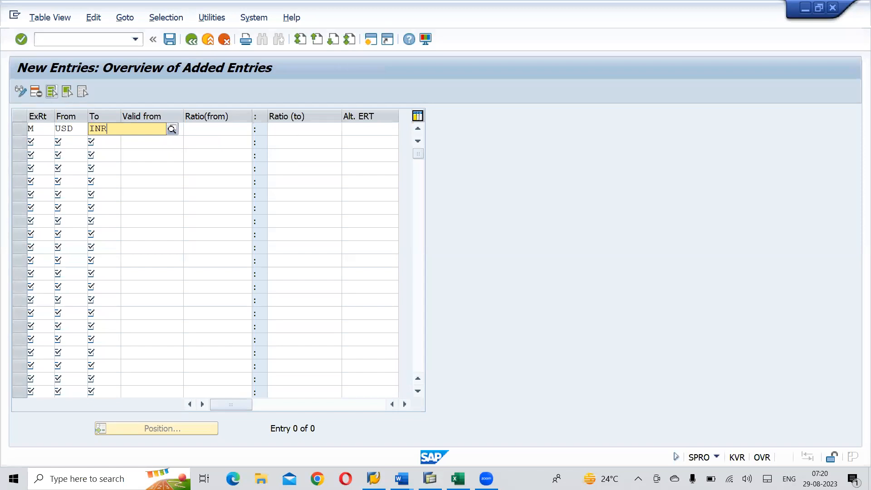
Step: Make the USD to INR entry valid from 29.08.2023 with a ratio of 1:1
key(Tab)
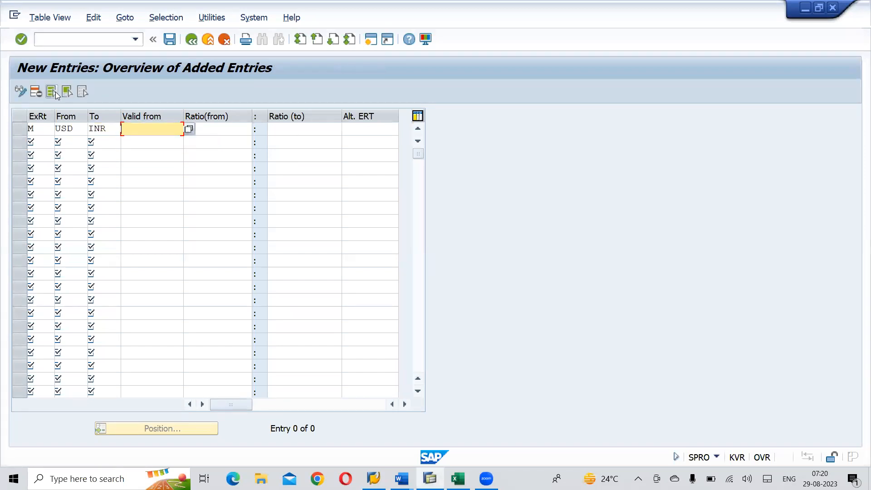
key(F4)
key(Return)
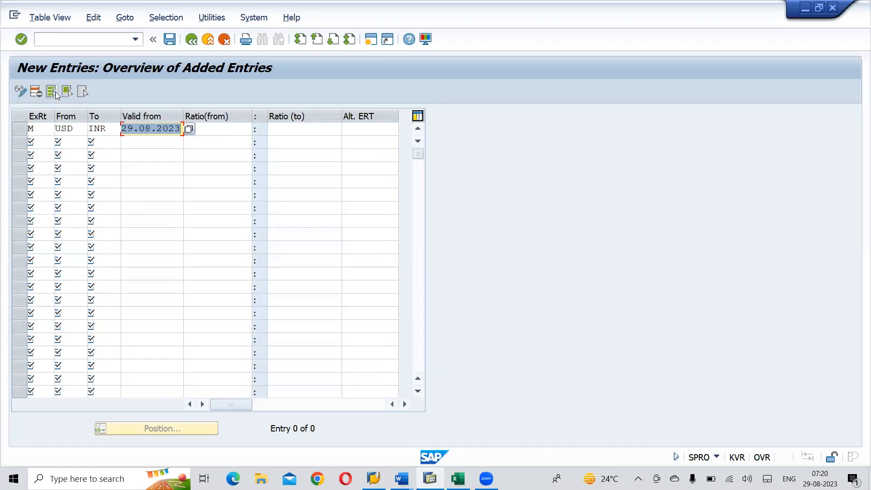
key(Tab)
text(1)
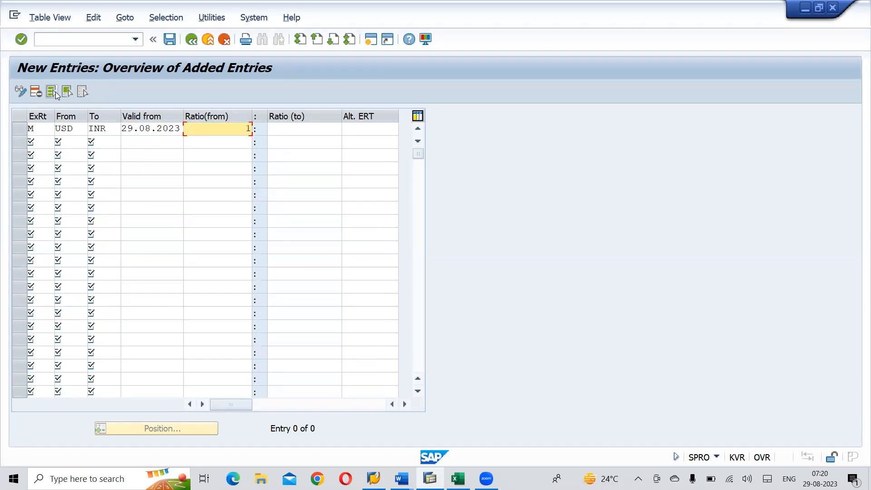
key(Tab)
text(1)
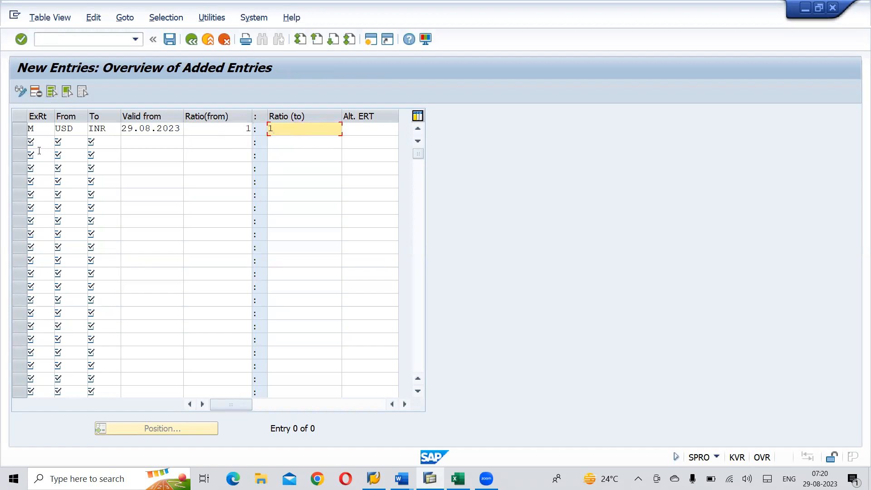
Step: Add a second entry with exchange rate type M, from EUR to INR
click(39, 142)
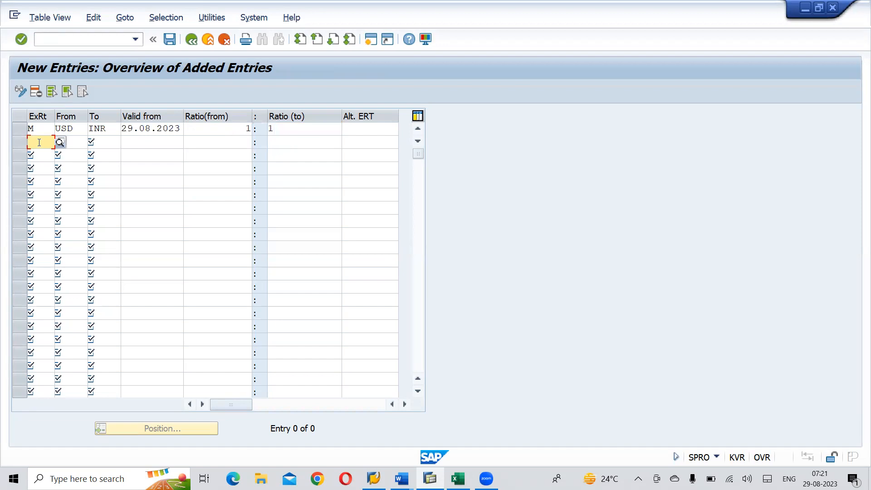
text(M)
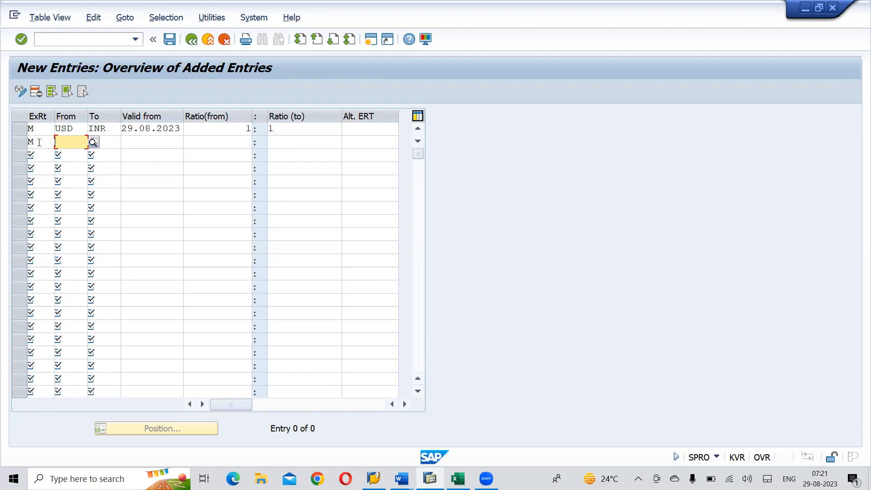
text(EUR)
key(Down)
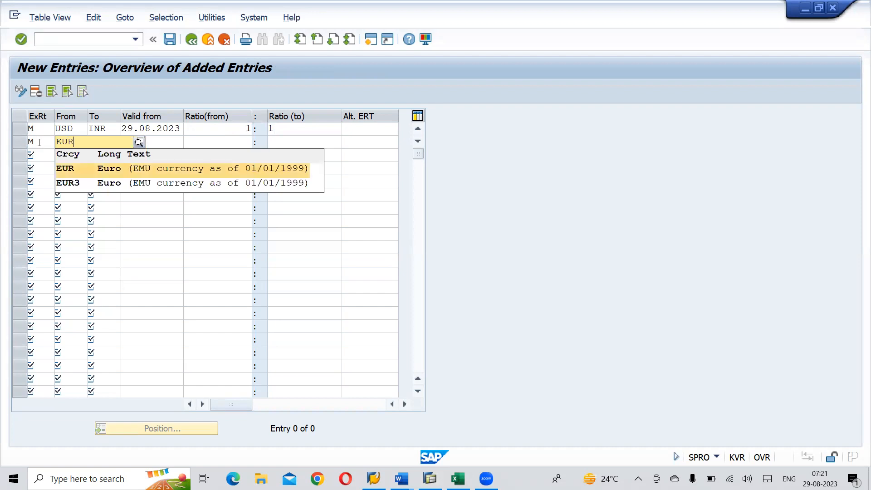
key(Tab)
text(INR)
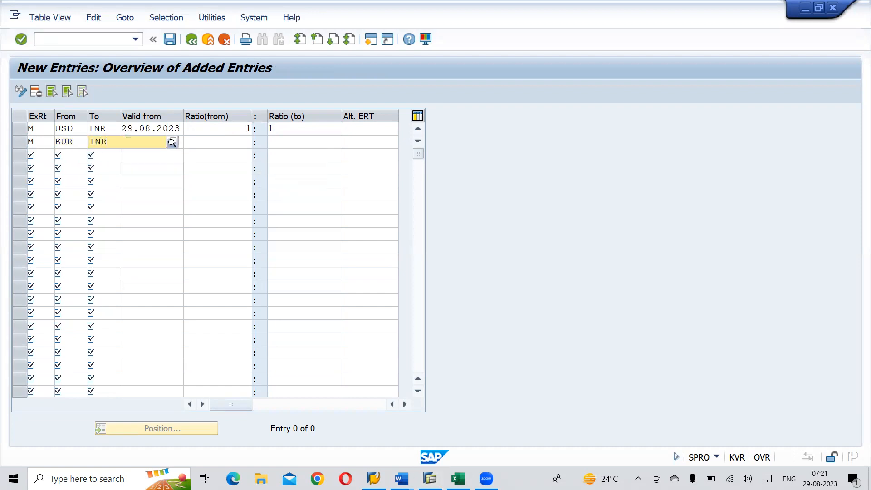
Step: Make the EUR to INR entry valid from 29.08.2023 with a ratio of 1:1
key(Tab)
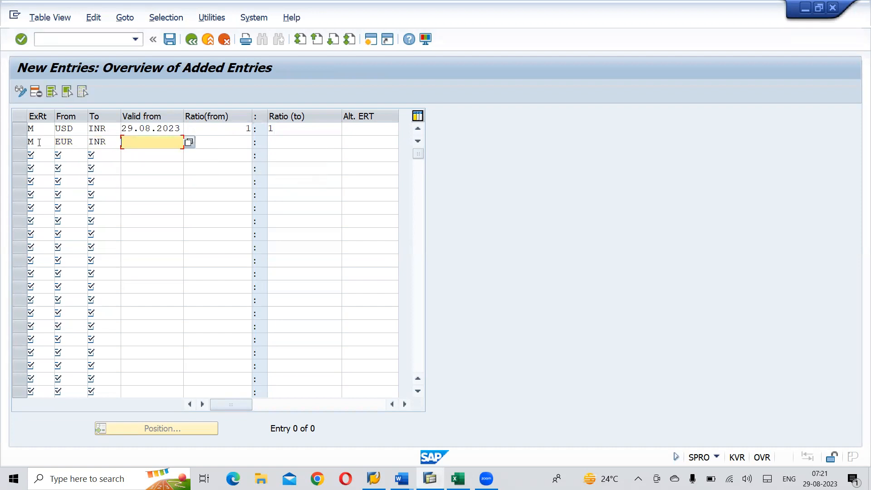
key(F4)
key(Escape)
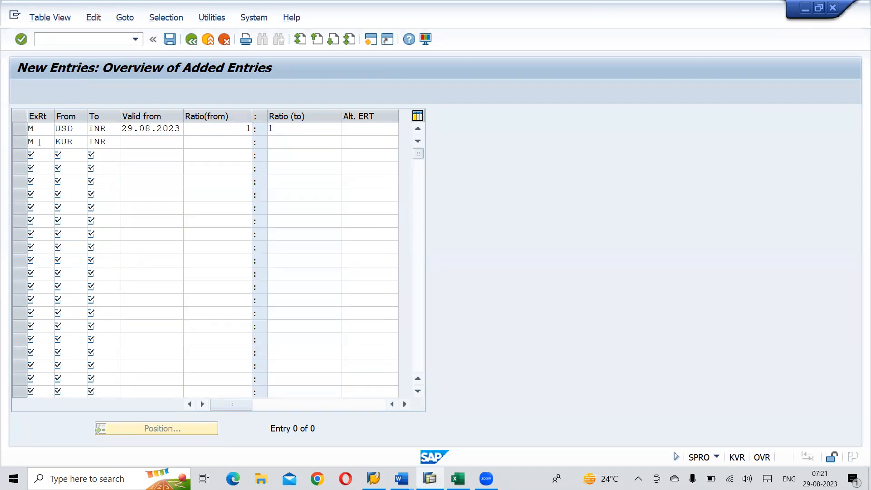
key(Tab)
key(Tab)
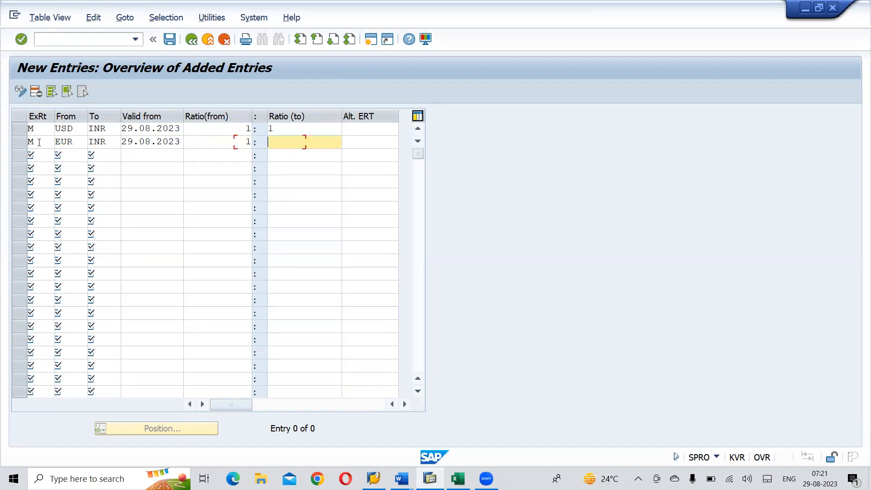
text(1)
key(Tab)
key(Tab)
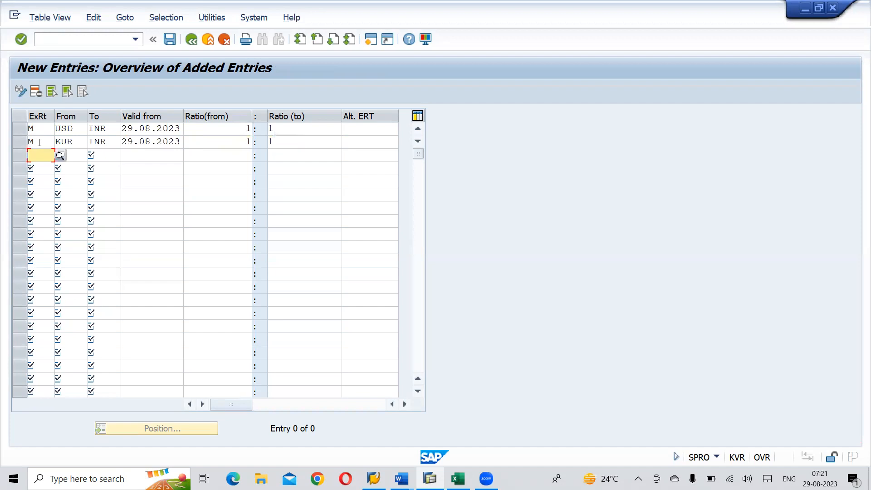
Step: Add a third entry with exchange rate type M, from GBP to INR
text(M)
key(Down)
key(Tab)
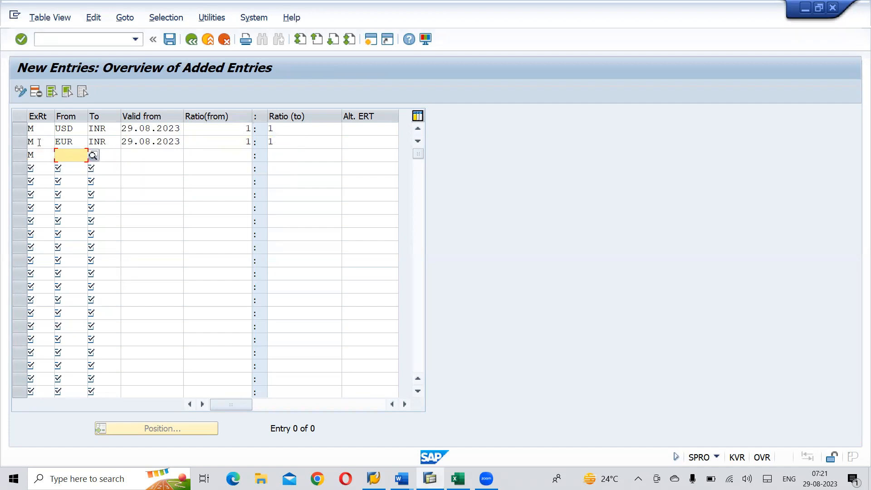
text(GBP)
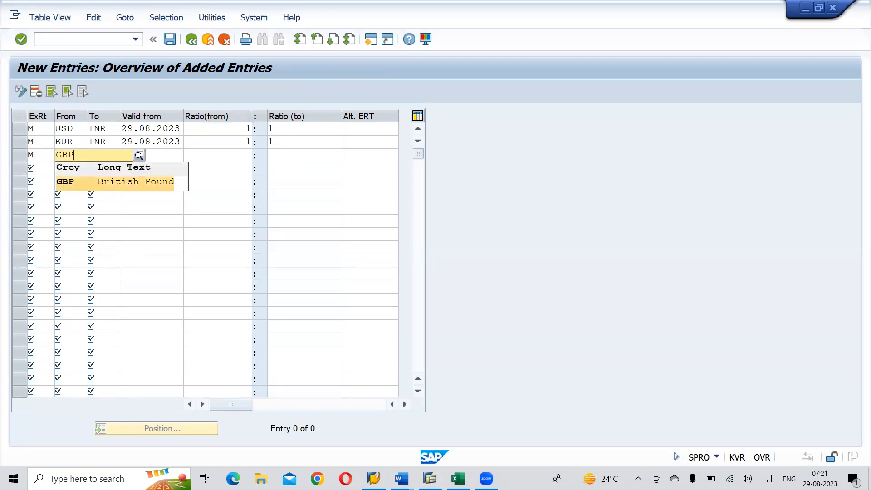
key(Tab)
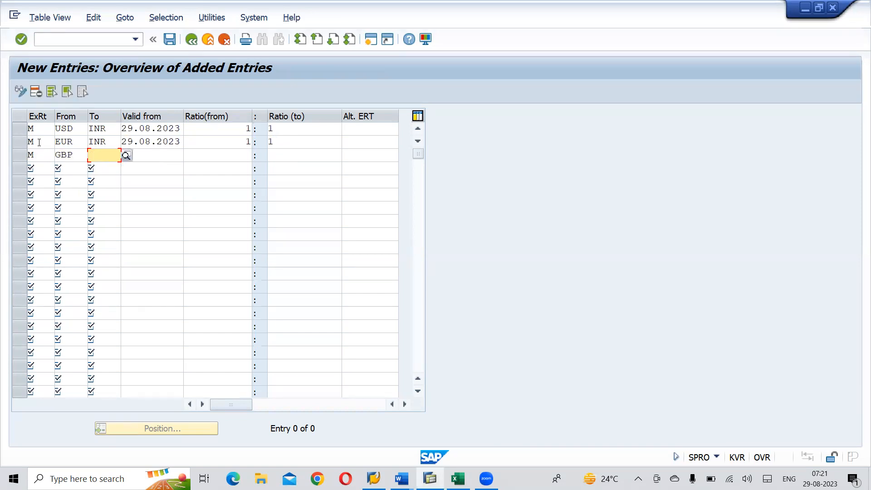
text(INR)
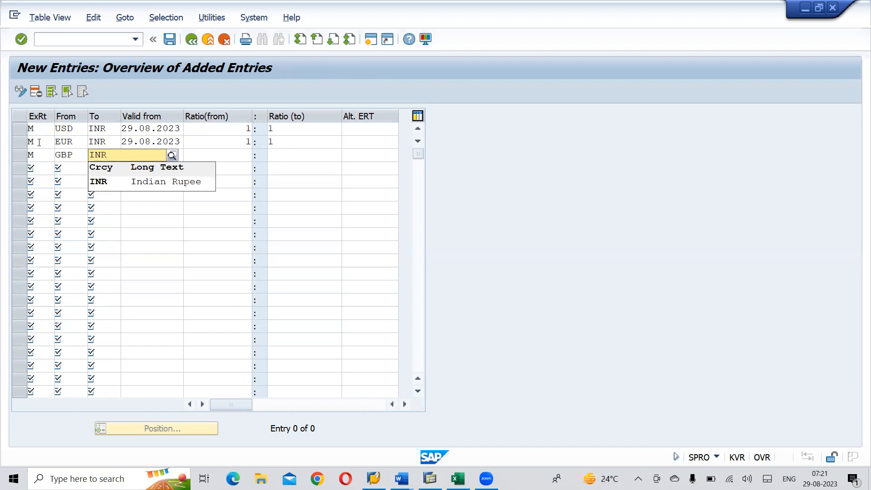
Step: Make the GBP to INR entry valid from 29.08.2023 with a ratio of 1:1
key(Tab)
key(F4)
key(Return)
key(Tab)
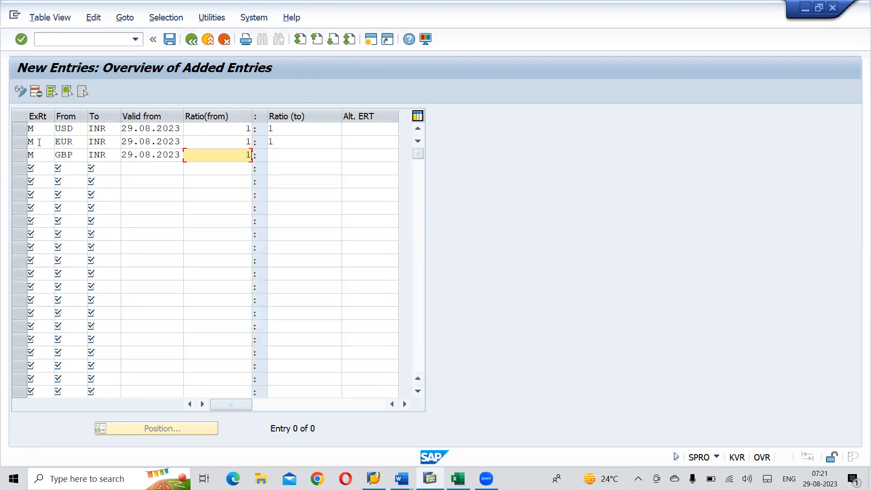
key(Tab)
text(1)
key(Tab)
key(Tab)
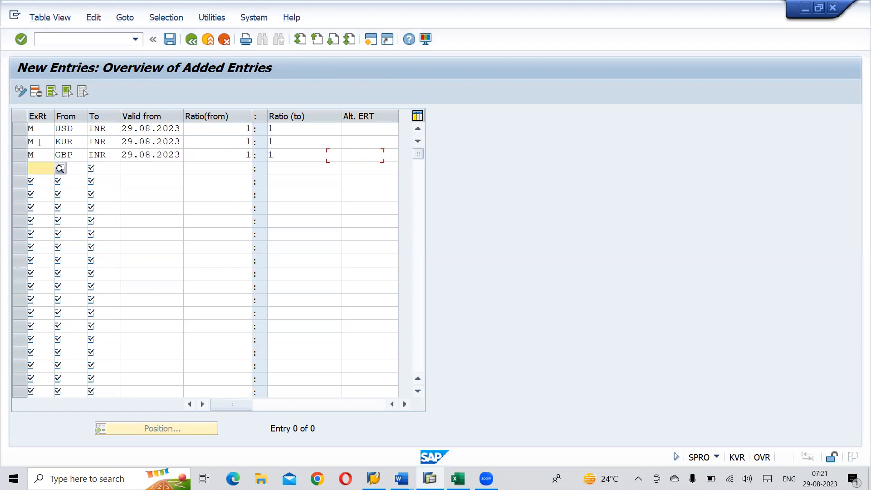
Step: Add a fourth entry with exchange rate type M, from CAD to INR
text(M)
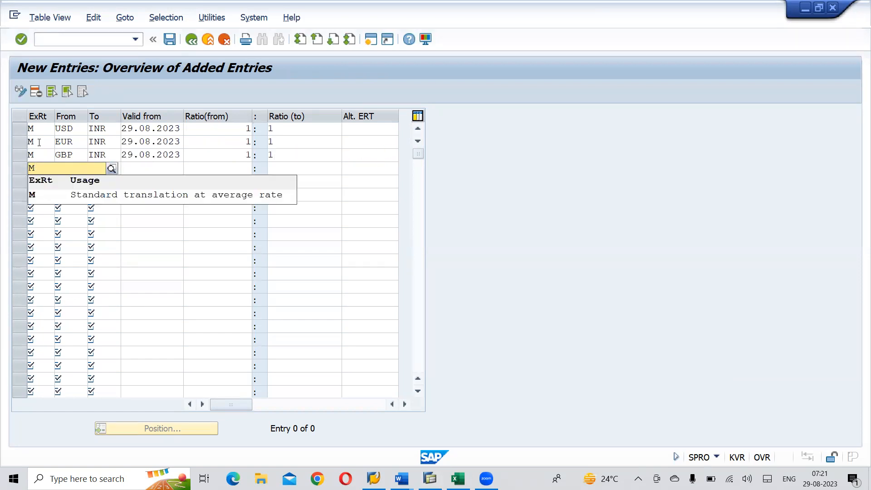
key(Tab)
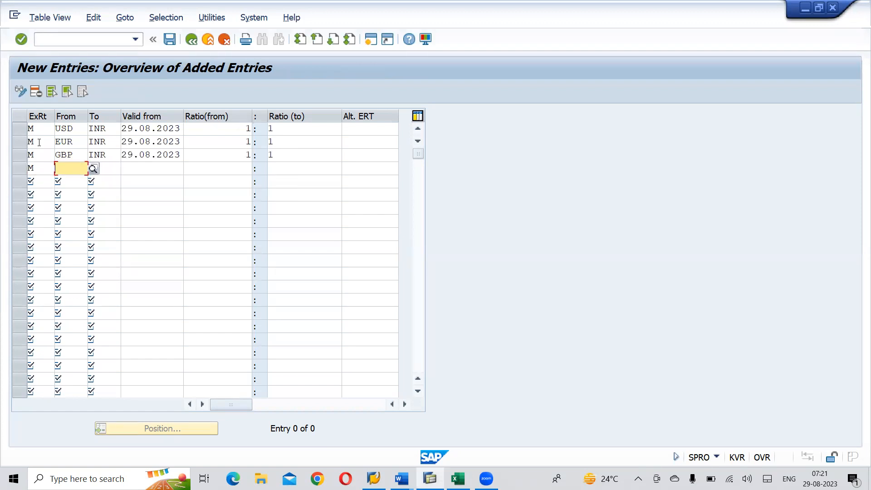
text(CAD)
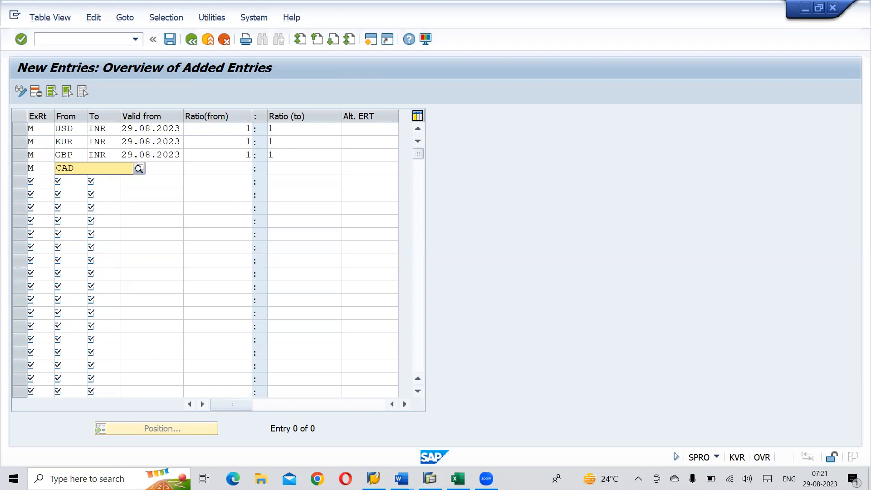
key(Tab)
text(INR)
Step: Make the CAD to INR entry valid from 29.08.2023 with a ratio of 1:1
key(Tab)
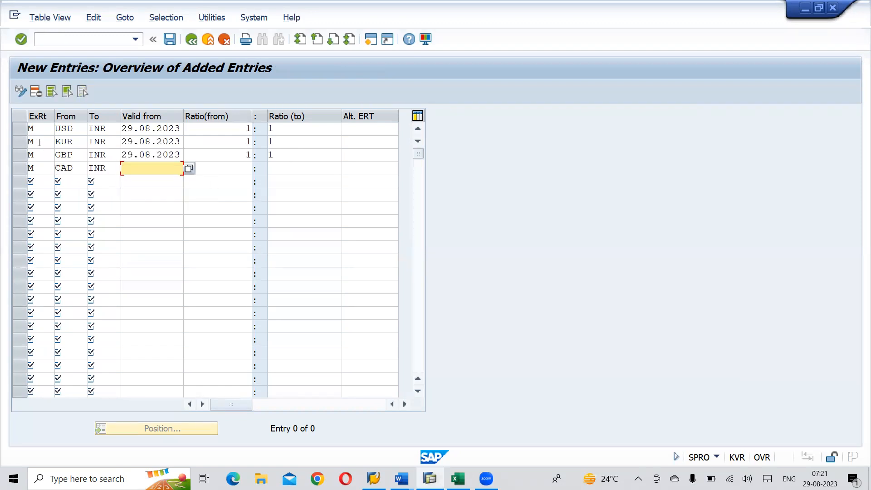
key(F4)
key(Escape)
text(29.08.2023)
key(Tab)
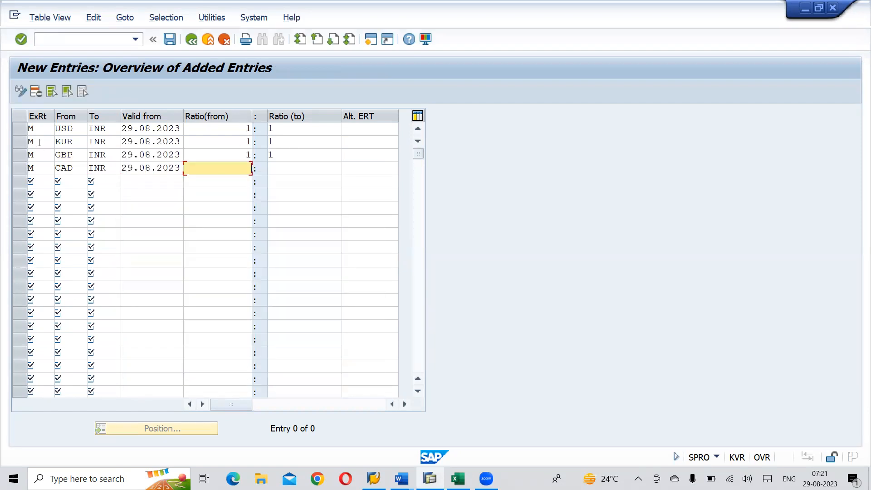
key(Tab)
text(1)
key(Tab)
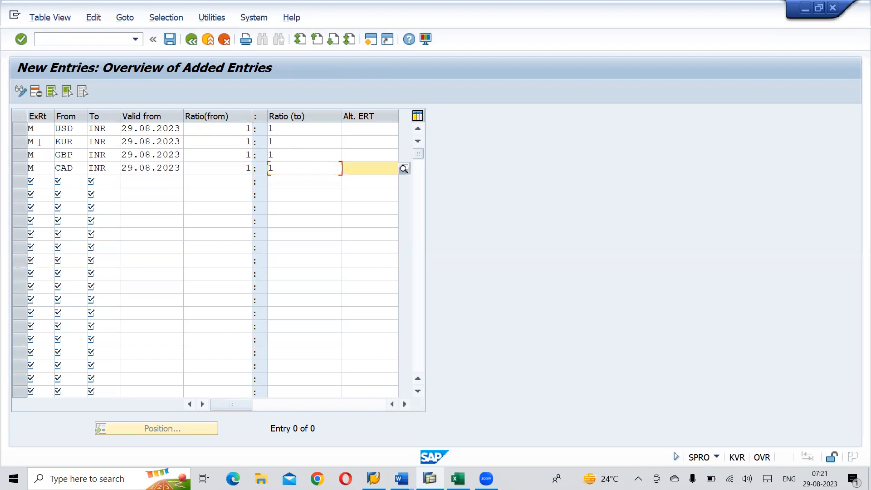
key(Tab)
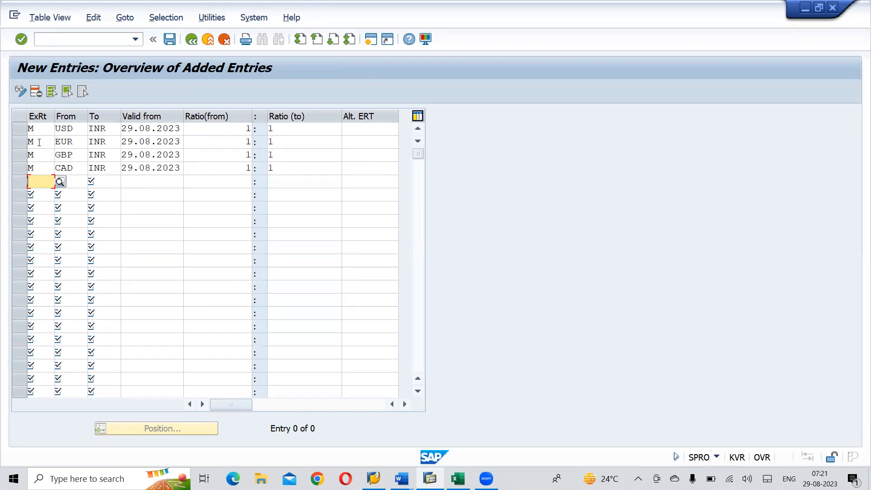
Step: Add a fifth entry with exchange rate type M, from SGD to INR
text(M)
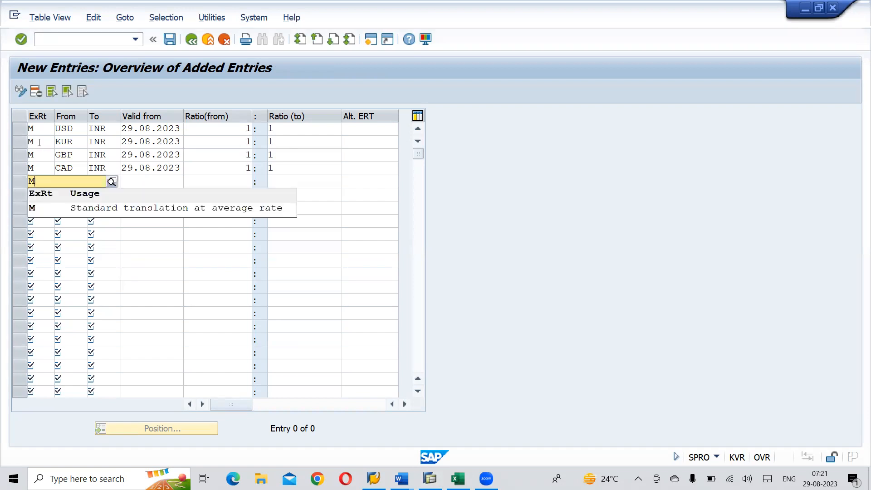
key(Tab)
text(SGD)
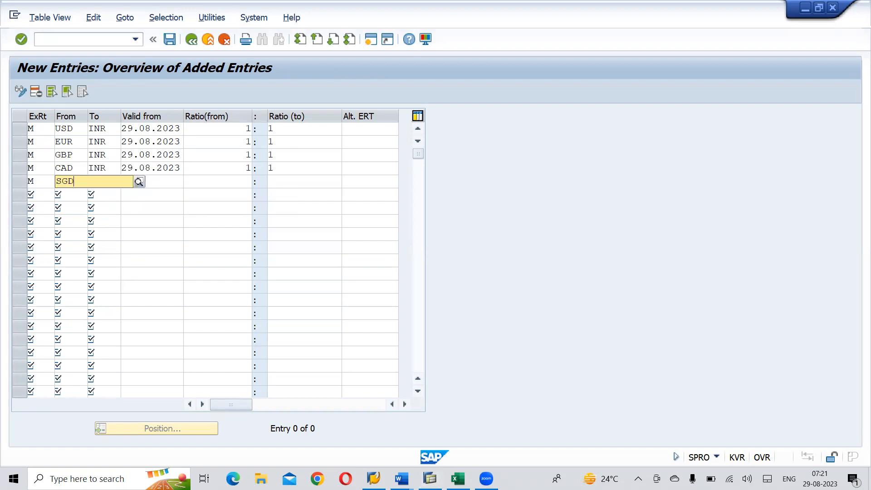
key(Tab)
text(INR)
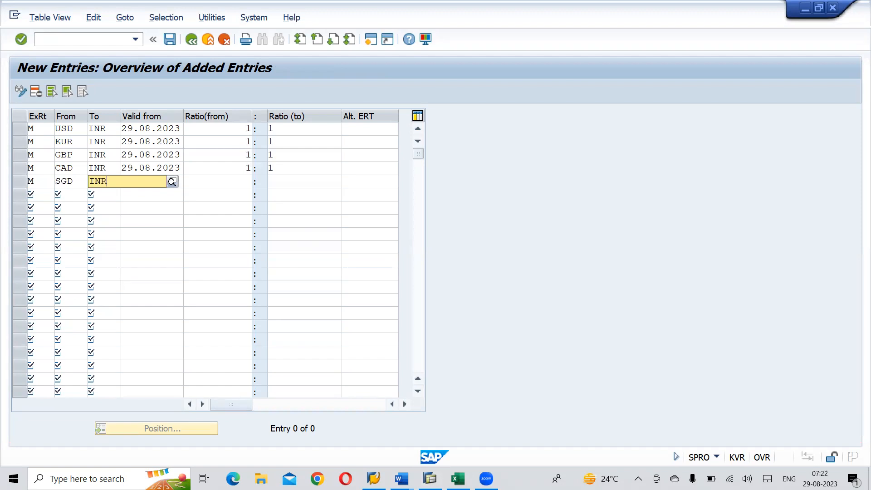
key(Tab)
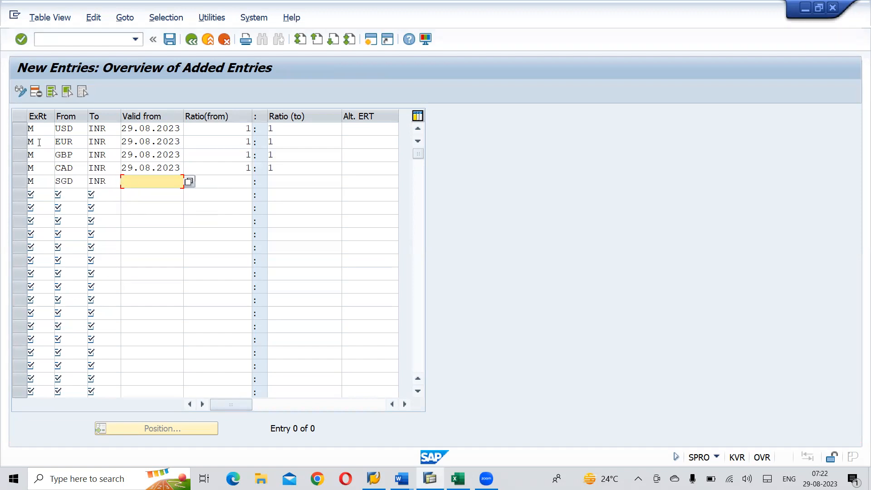
Step: Make the SGD to INR entry valid from 29.08.2023 with a ratio of 1:1
key(F4)
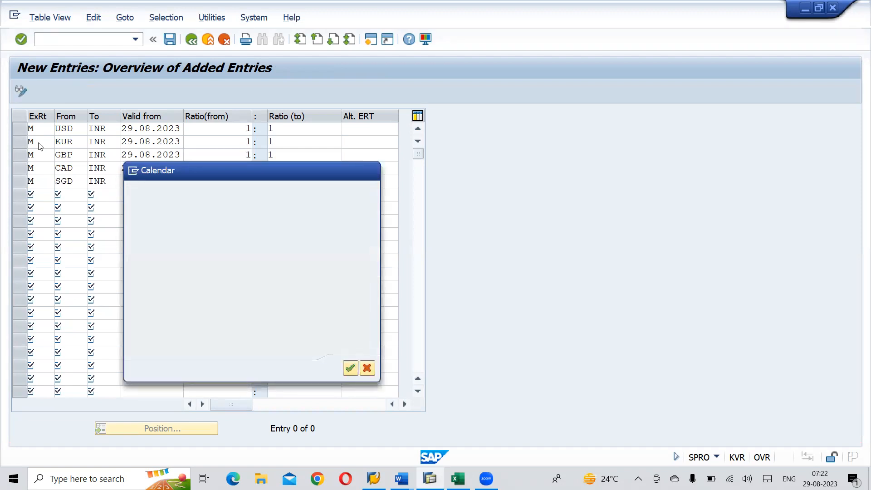
key(Return)
key(Tab)
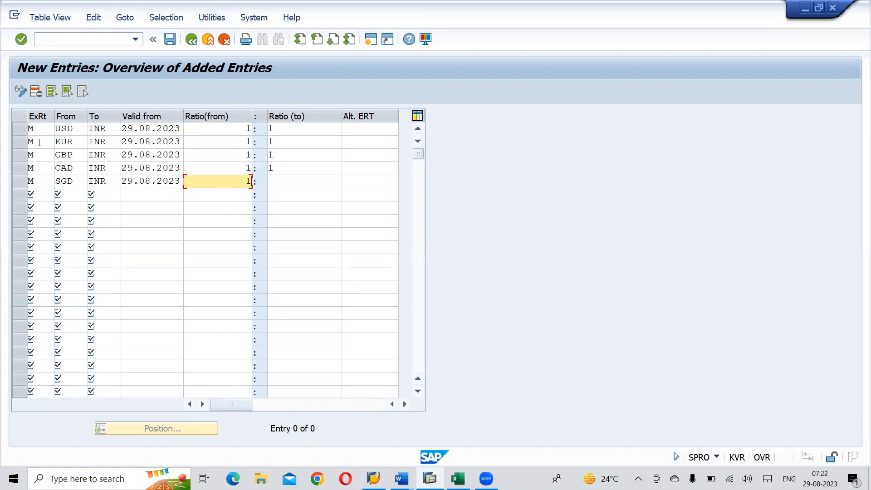
key(Tab)
text(1)
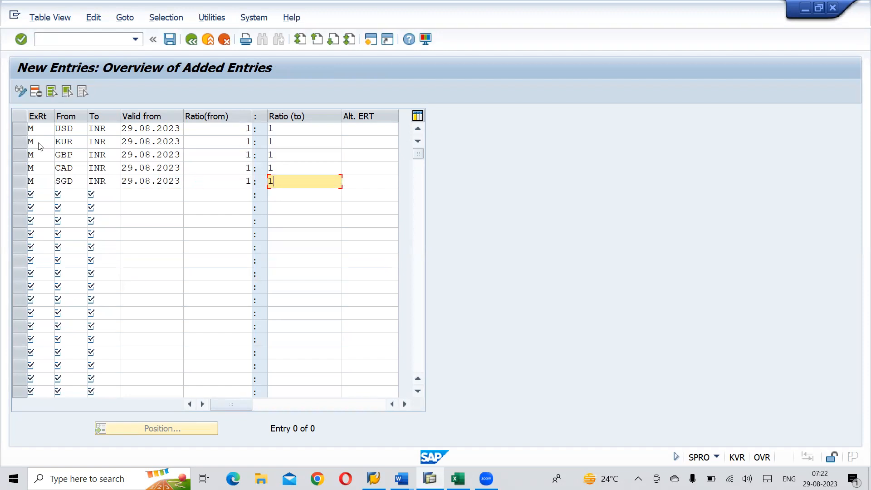
key(Return)
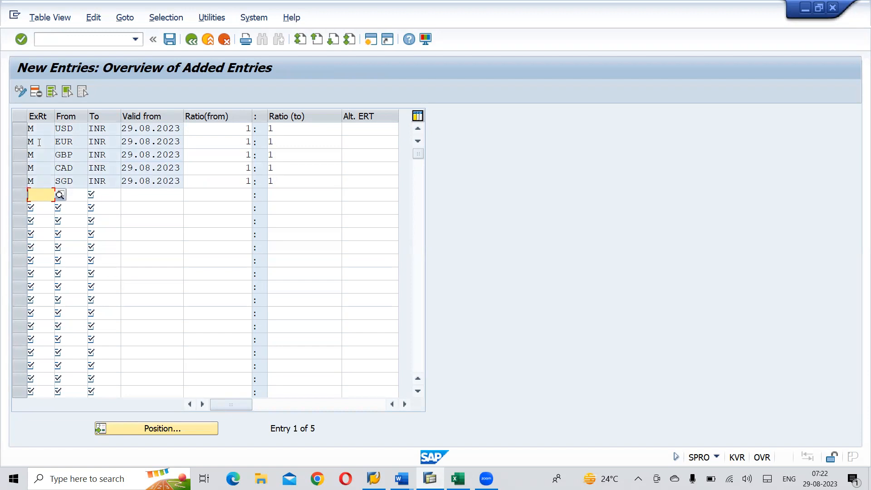
Step: Copy the five type M entries and paste them into the empty rows directly below
key(ctrl+y)
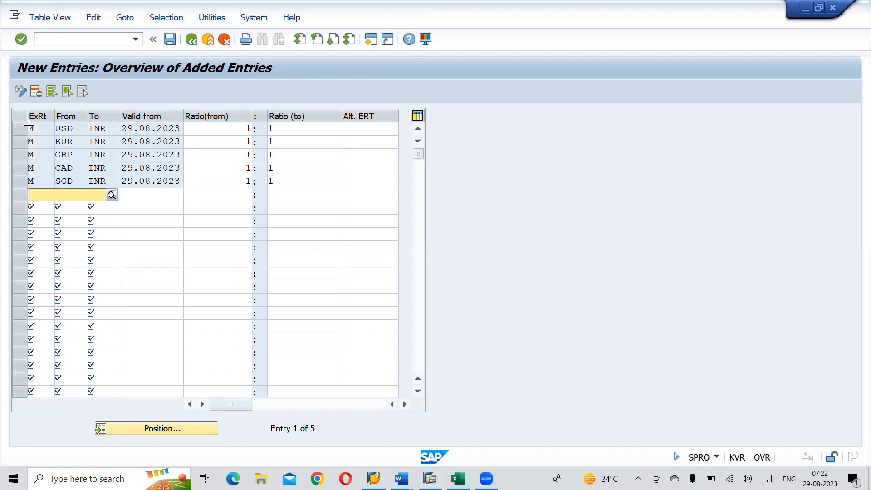
drag(28, 124, 301, 183)
key(ctrl+c)
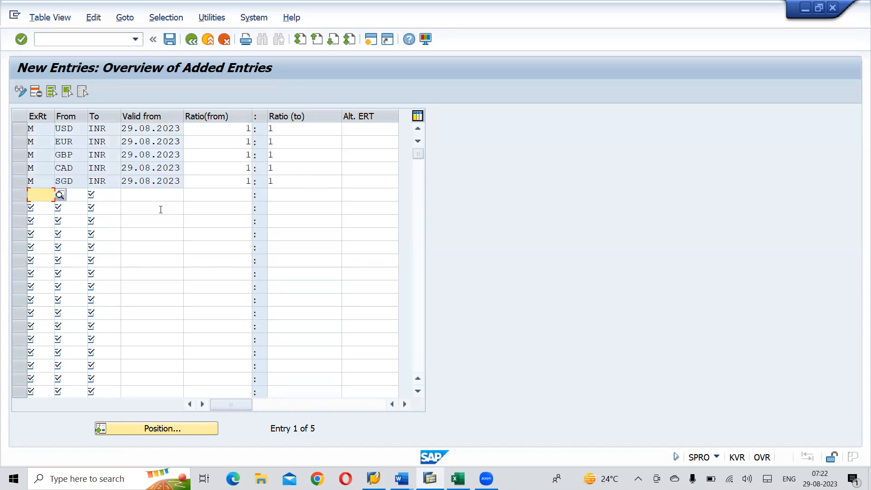
key(ctrl+v)
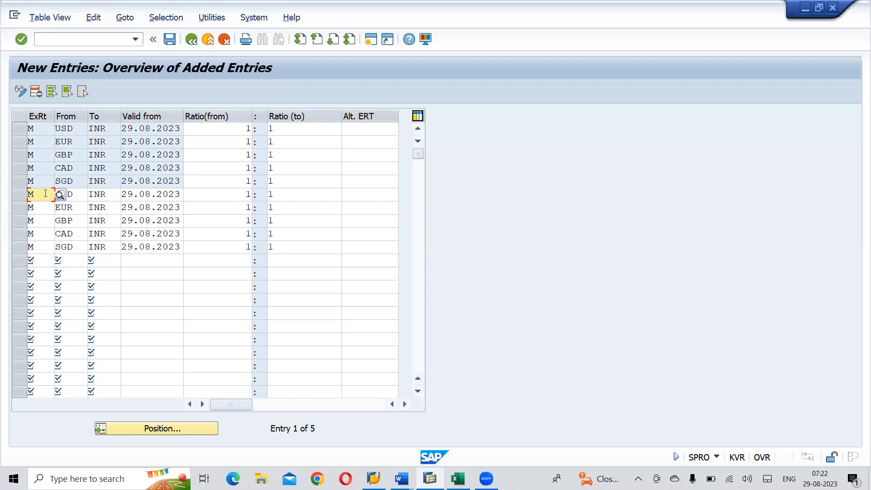
Step: Set the exchange rate type of the pasted USD and EUR entries to P
key(BackSpace)
text(P)
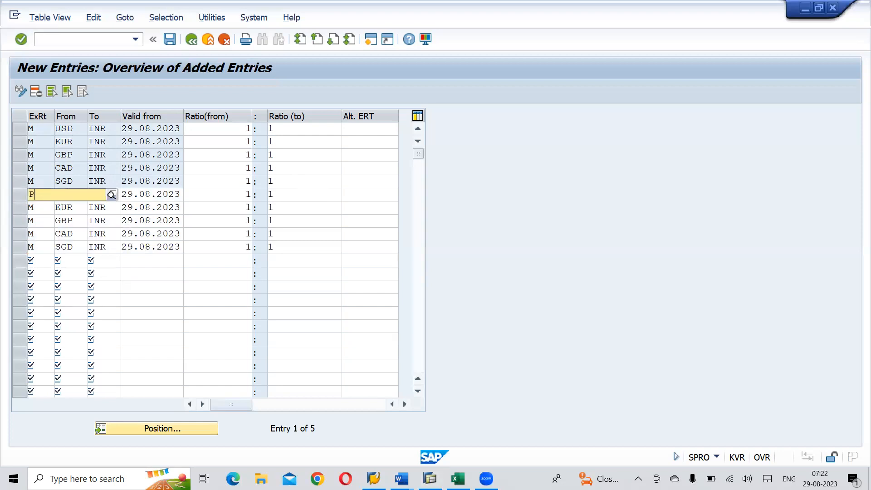
key(Down)
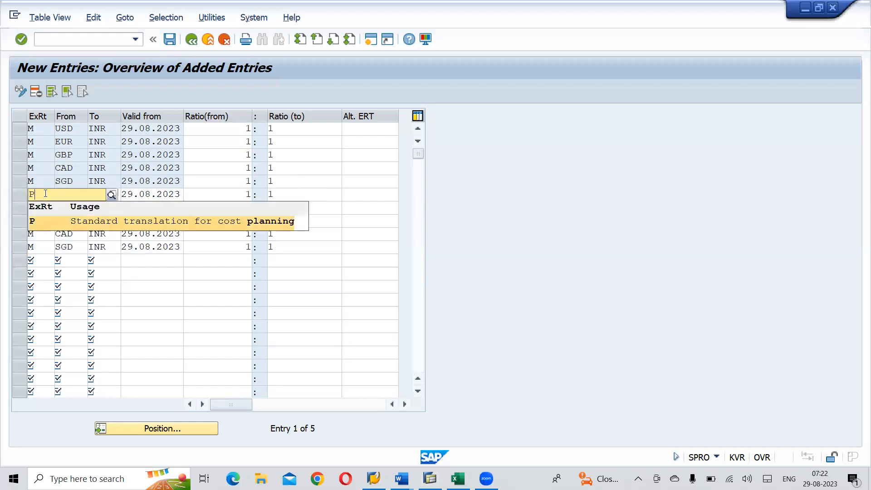
key(Tab)
key(Down)
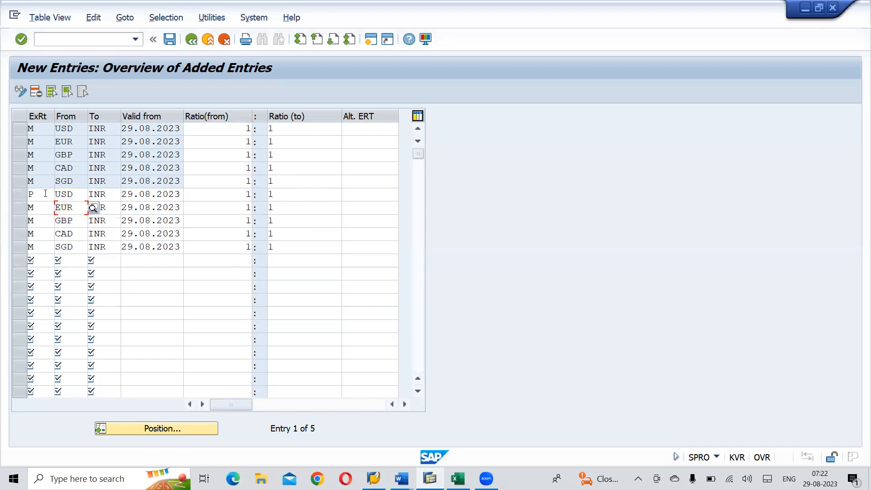
key(shift+Tab)
text(P)
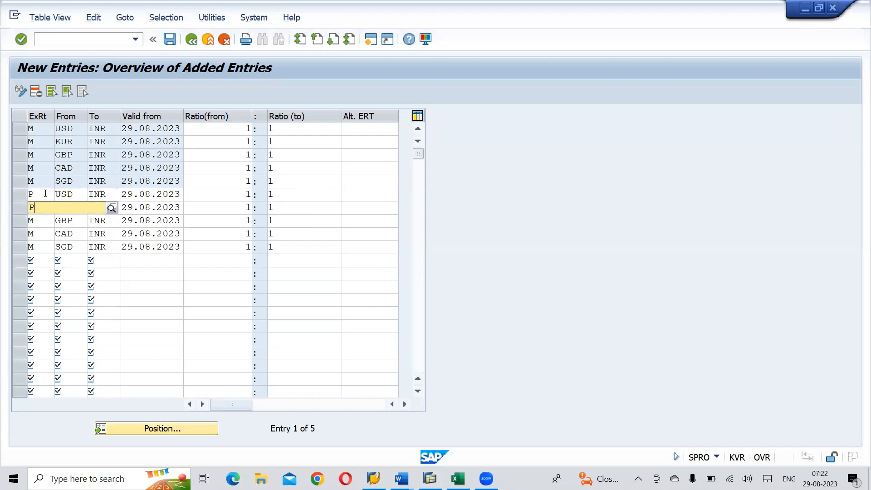
key(Tab)
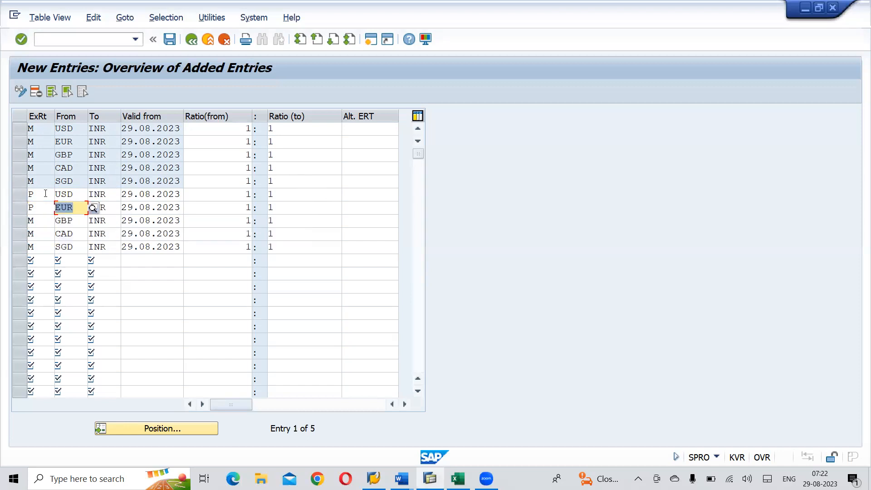
Step: Set the exchange rate type of the pasted GBP and CAD entries to P
key(Down)
key(shift+Tab)
text(P)
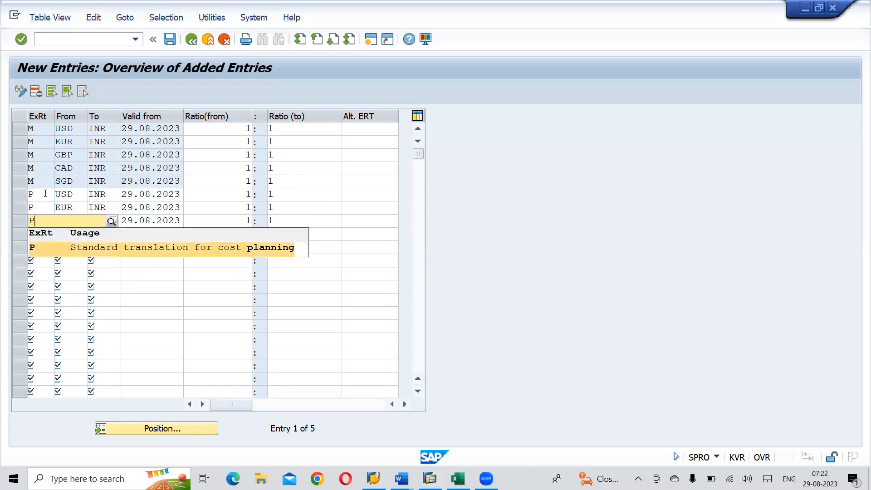
key(Tab)
key(Down)
key(shift+Tab)
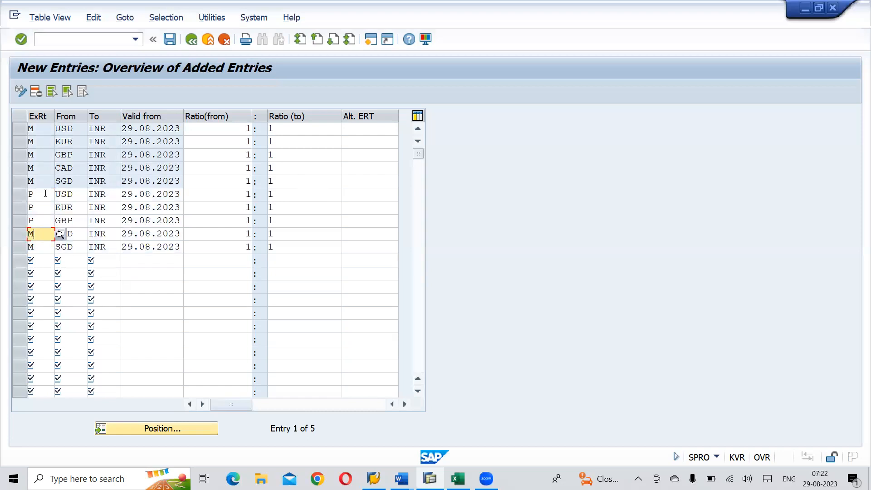
text(P)
key(Tab)
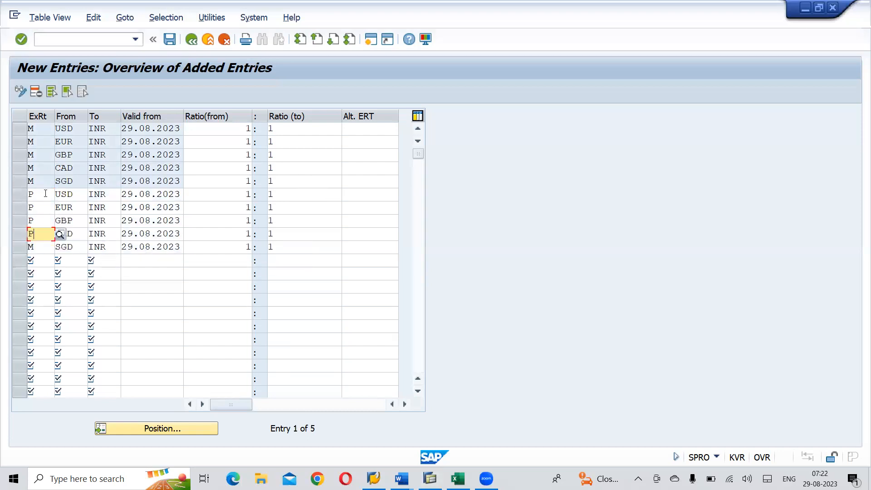
Step: Set the exchange rate type of the pasted SGD entry to P and validate the new entries
key(Down)
key(shift+Tab)
key(BackSpace)
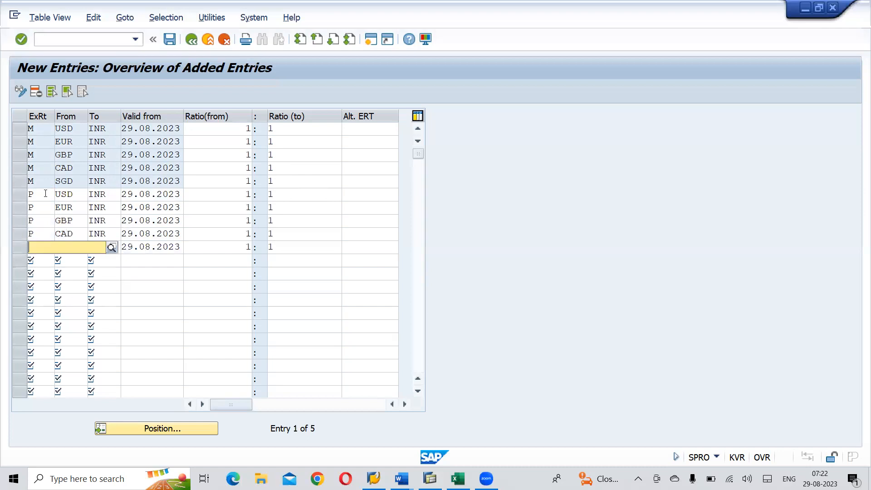
text(P)
key(Down)
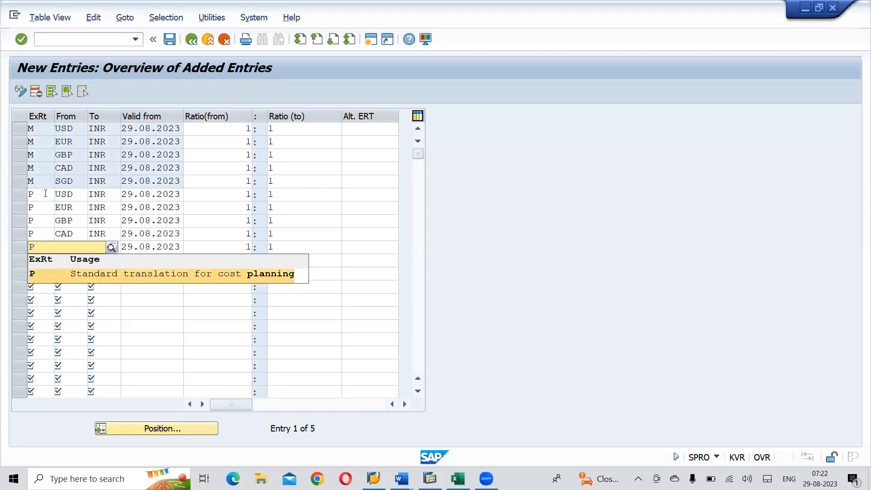
key(Tab)
key(Return)
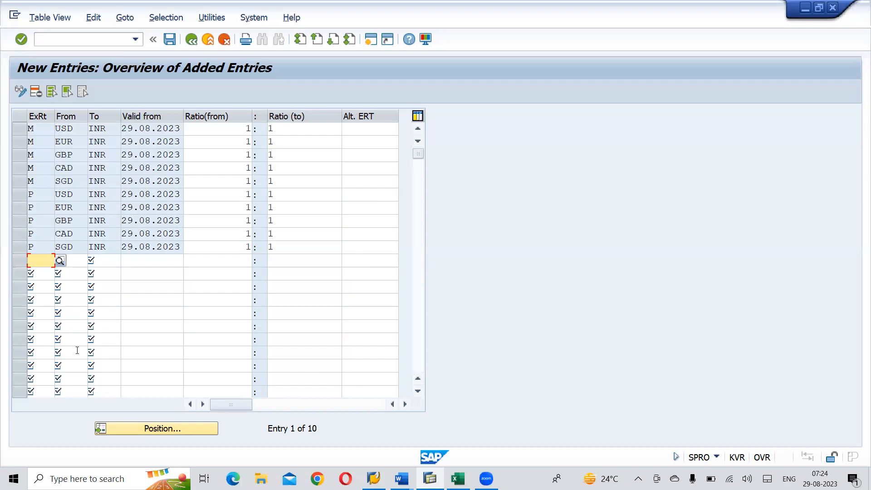
Step: Save the translation ratios under customizing request ER7K900068
click(170, 40)
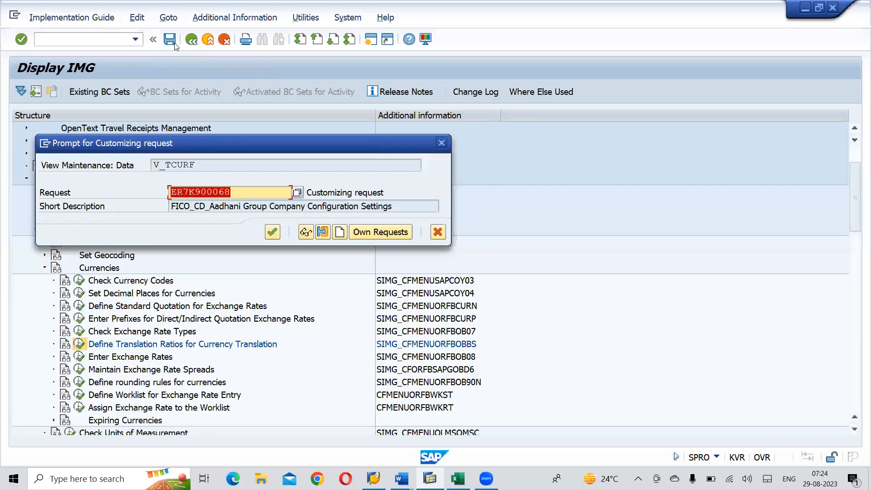
click(272, 232)
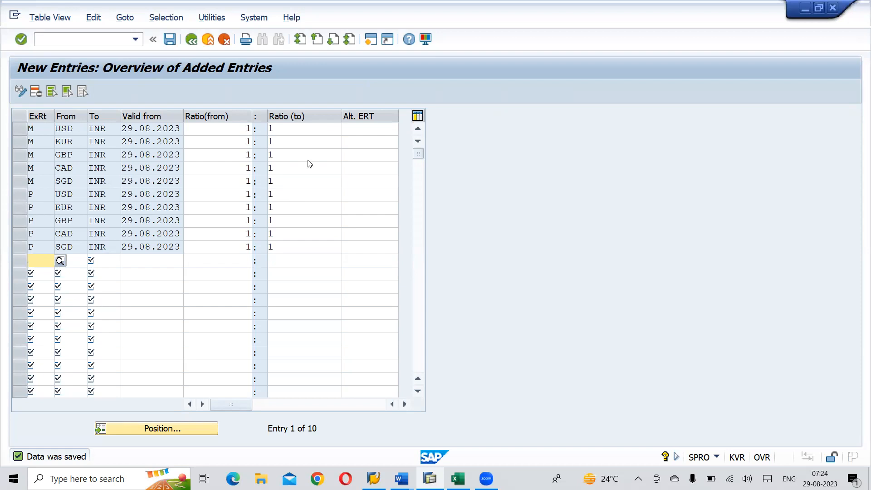
Step: Consult section 4.3 Enter Exchange Rate in the Word notes and open the Enter Exchange Rates activity under Currencies in SAP
key(alt+Tab)
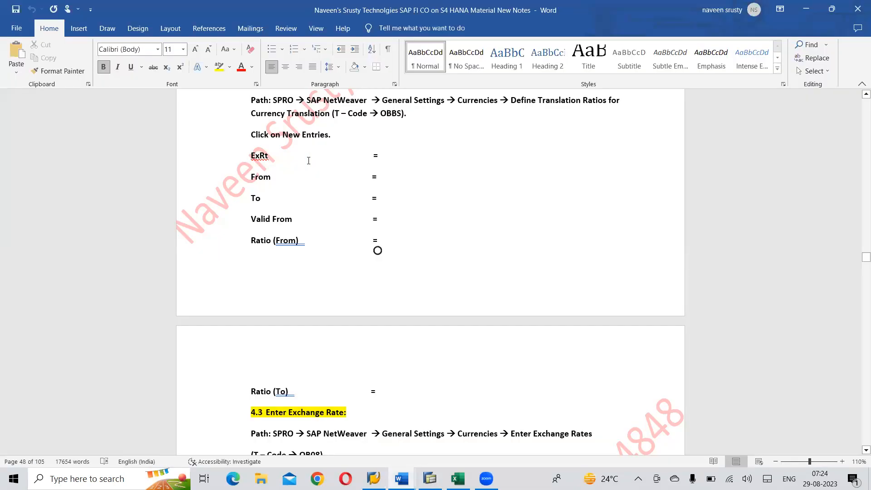
scroll(309, 160, down, 7)
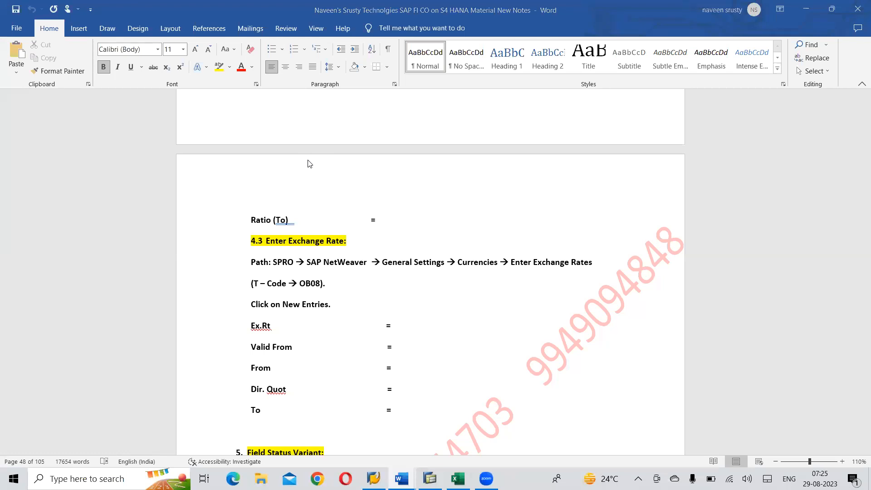
key(alt+Tab)
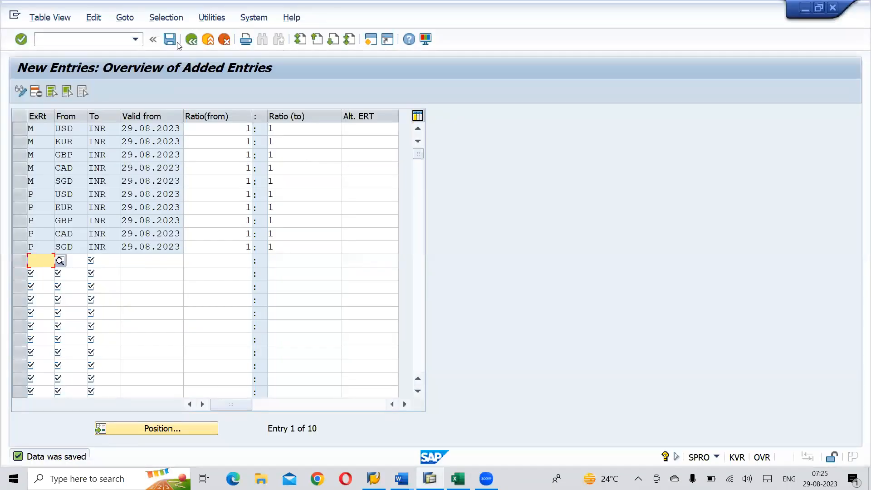
click(174, 41)
click(191, 40)
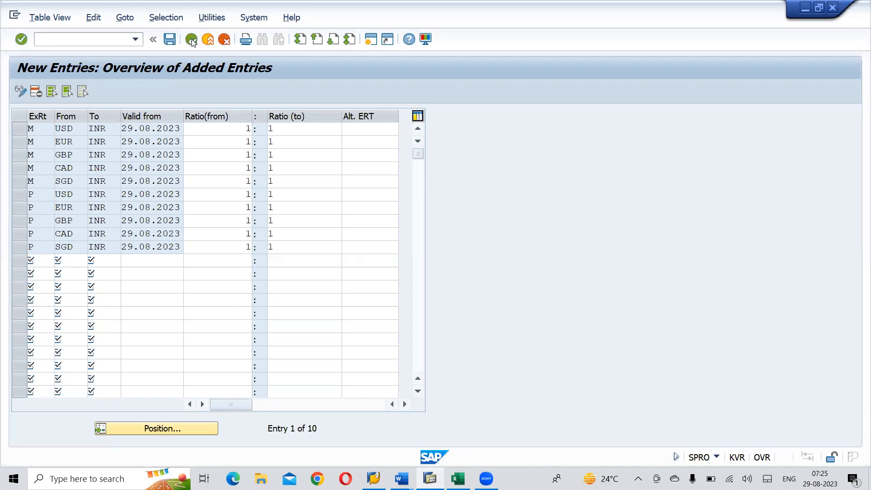
click(191, 40)
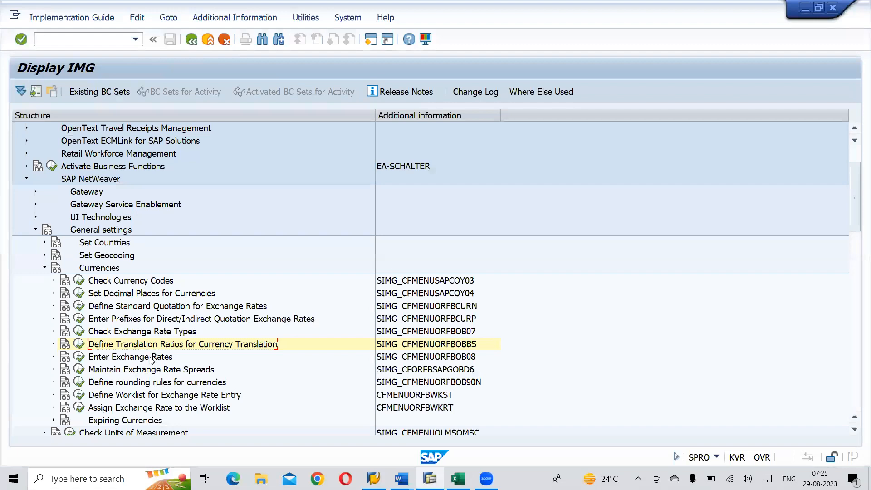
click(99, 269)
click(104, 359)
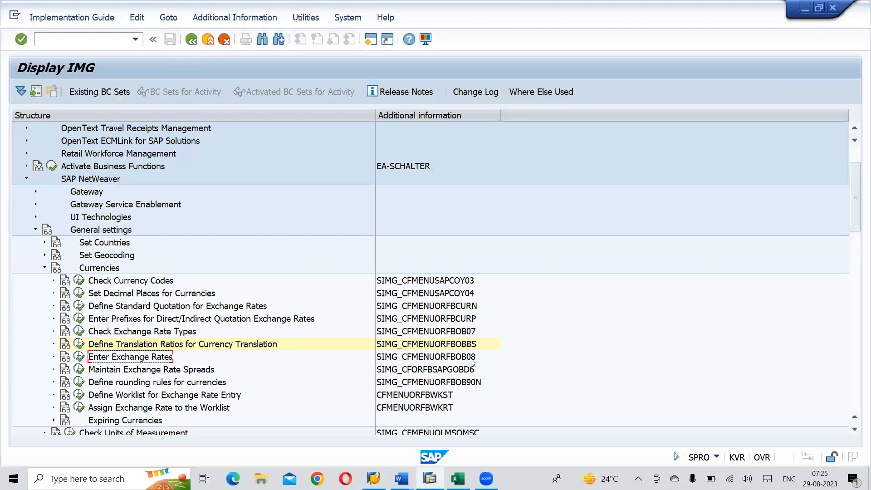
click(80, 358)
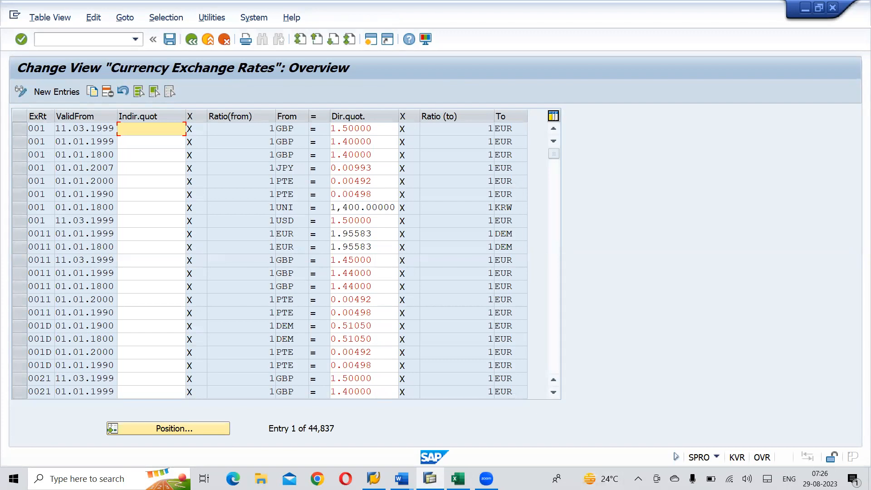
Step: Switch to the Excel workbook and merge and center cells G14 to L14 on the Company Code Global Parameters sheet
click(458, 478)
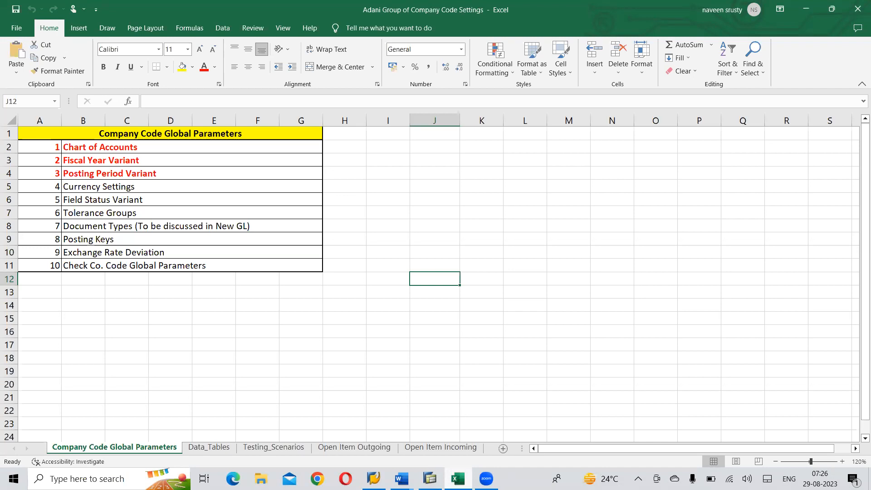
click(299, 303)
key(shift+Right)
key(shift+Right)
key(shift+Right)
key(shift+Right)
key(shift+Right)
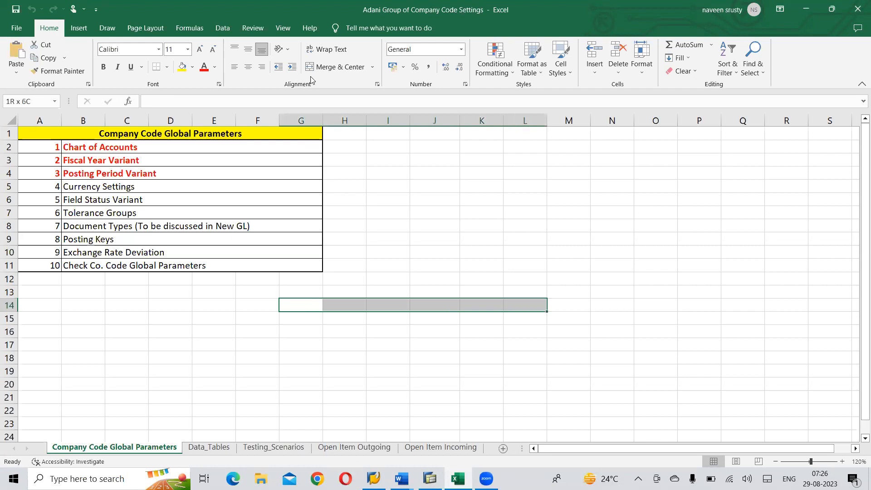
click(330, 68)
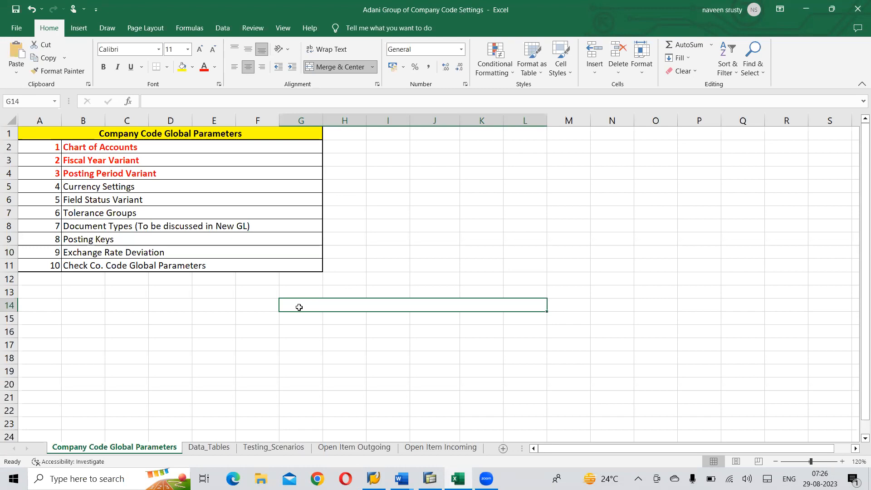
Step: Enter the heading "Direct Quotation" in the merged cell G14 and reselect that cell
text(d)
key(BackSpace)
text(Di)
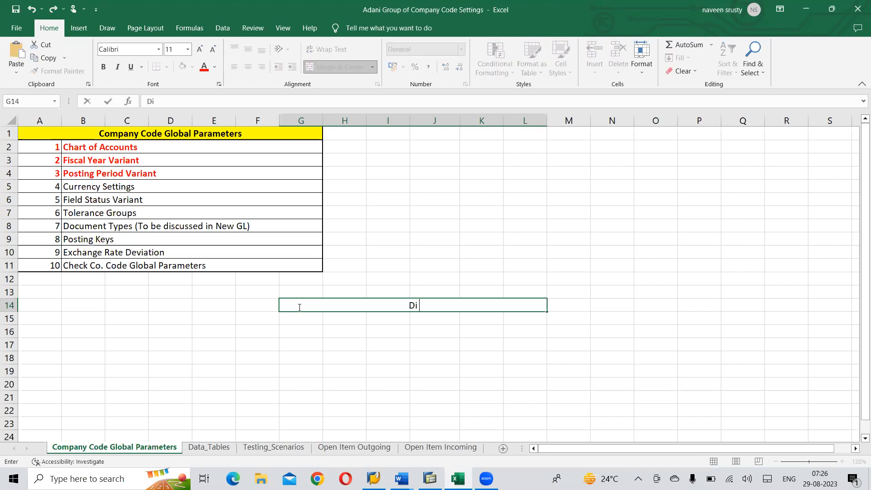
text(rect Quo)
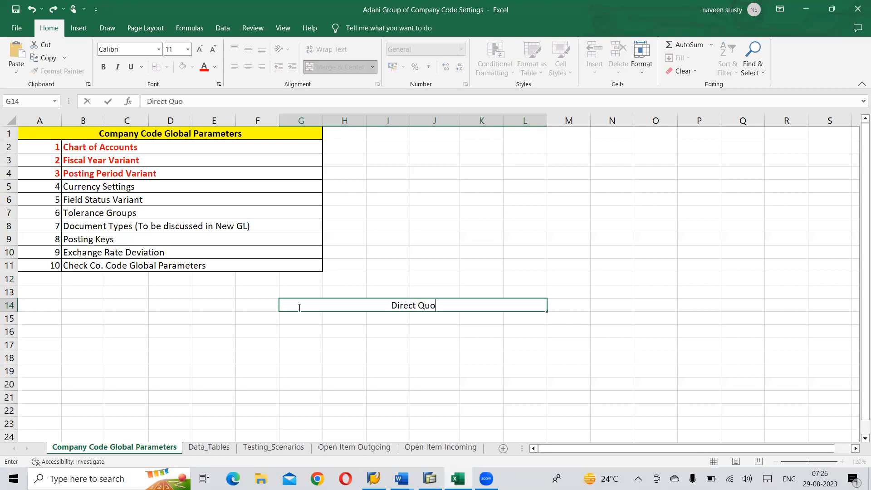
text(tation)
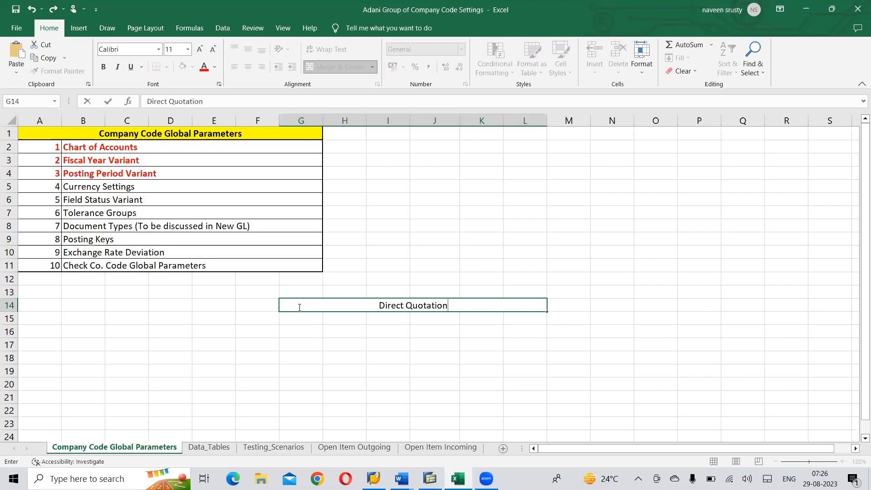
key(Tab)
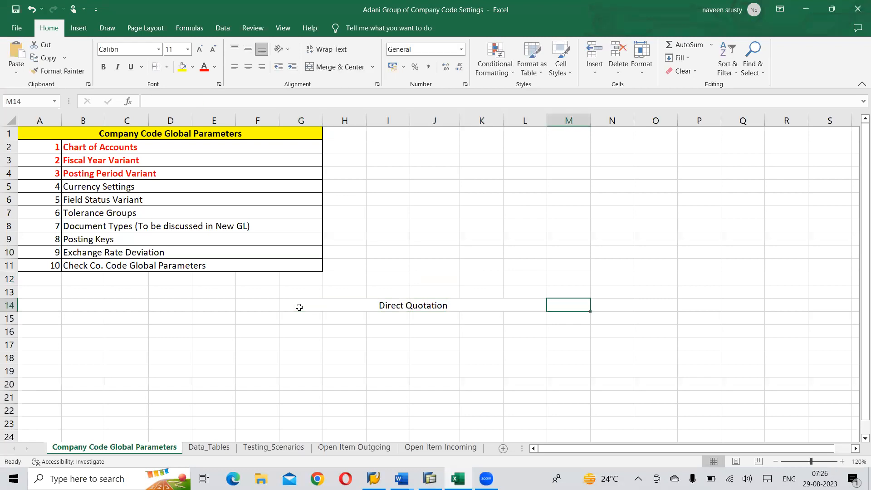
click(297, 304)
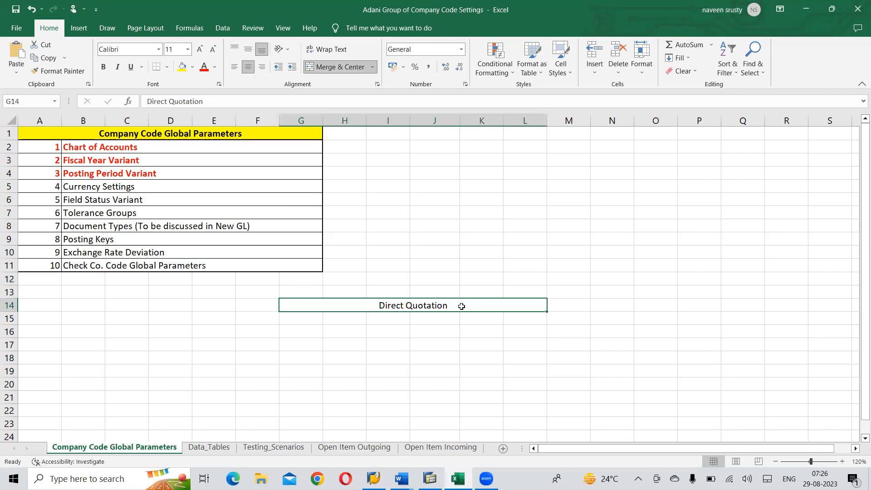
click(225, 100)
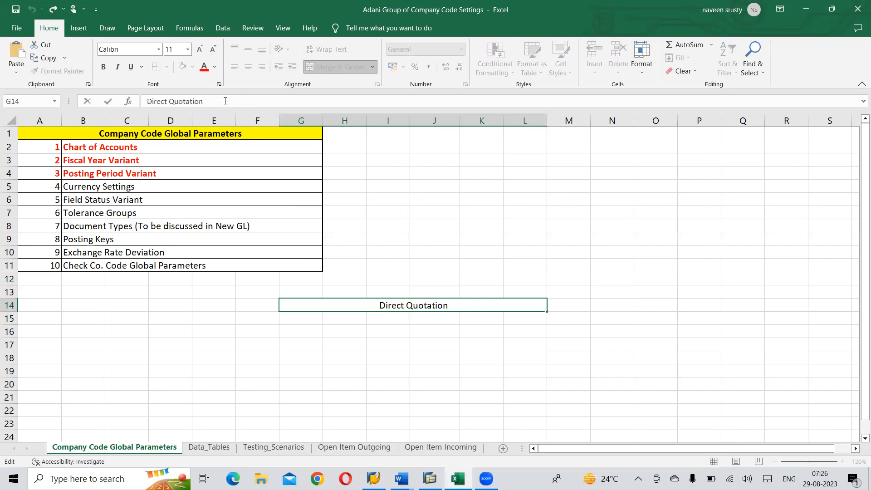
key(Tab)
key(shift+Tab)
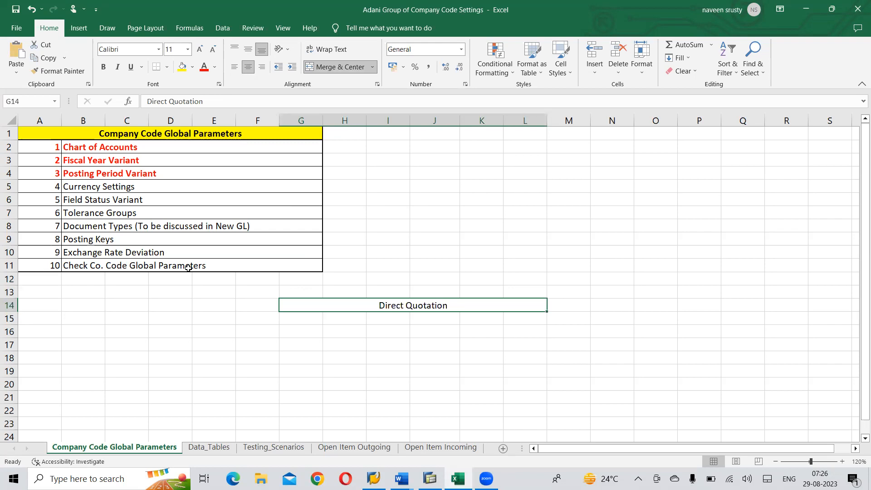
Step: Switch to the Edge browser, open Google and search for "usd to inr"
click(233, 478)
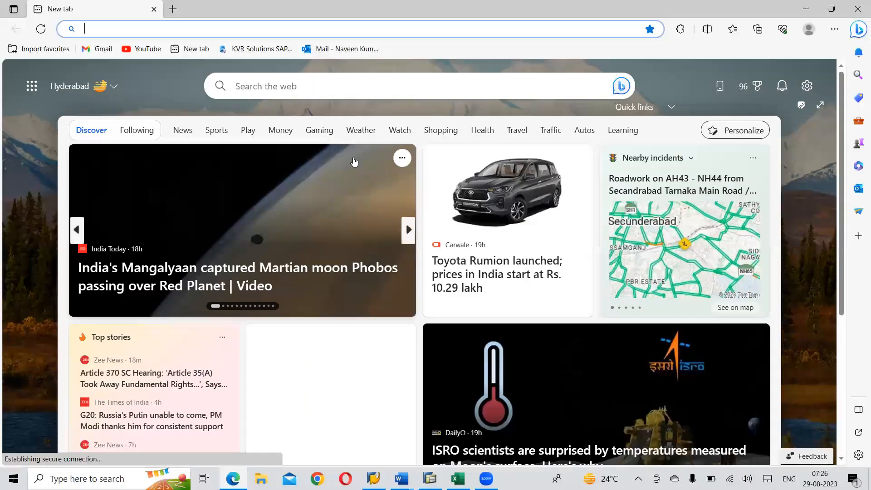
text(g)
key(Return)
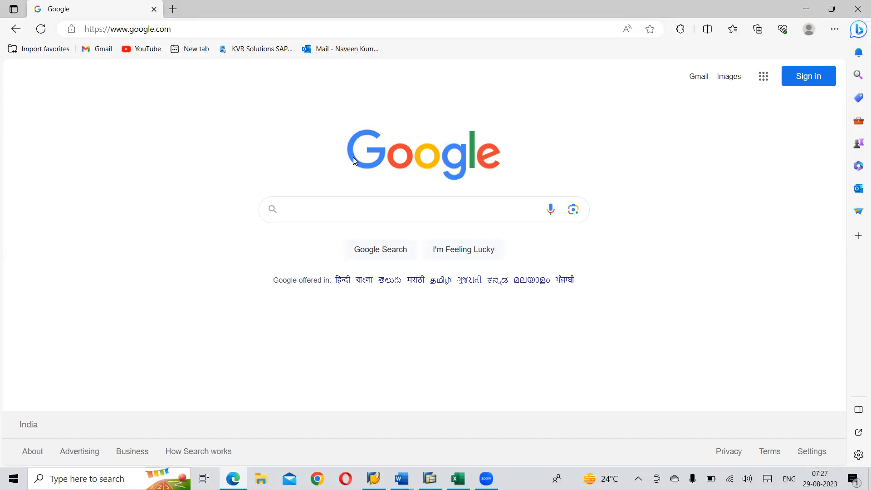
text(usd to inr)
key(Return)
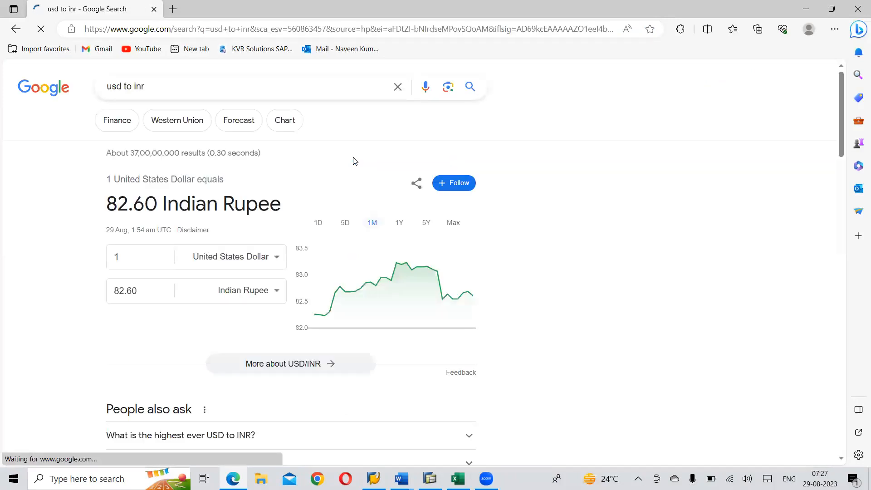
Step: Return to the Excel workbook and append INR/USD, 82.60/1 and 82.60, separated by wide spaces, after "Direct Quotation" in merged cell G14
key(alt+Tab)
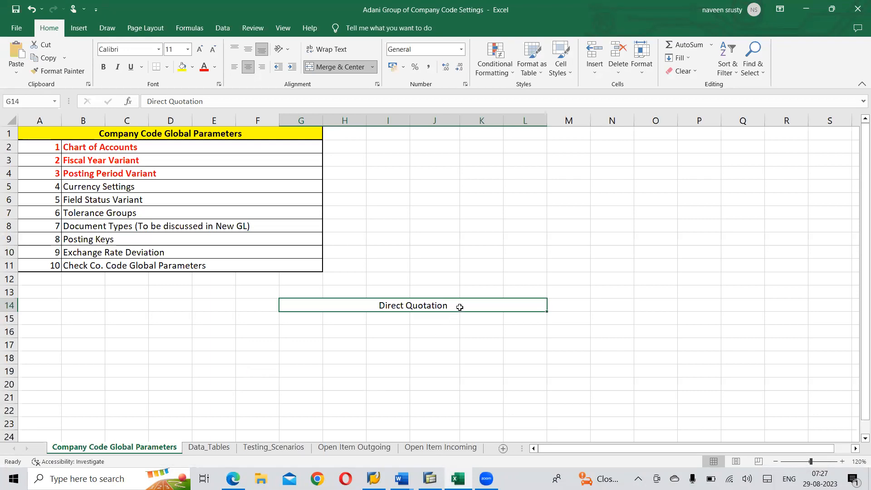
click(222, 105)
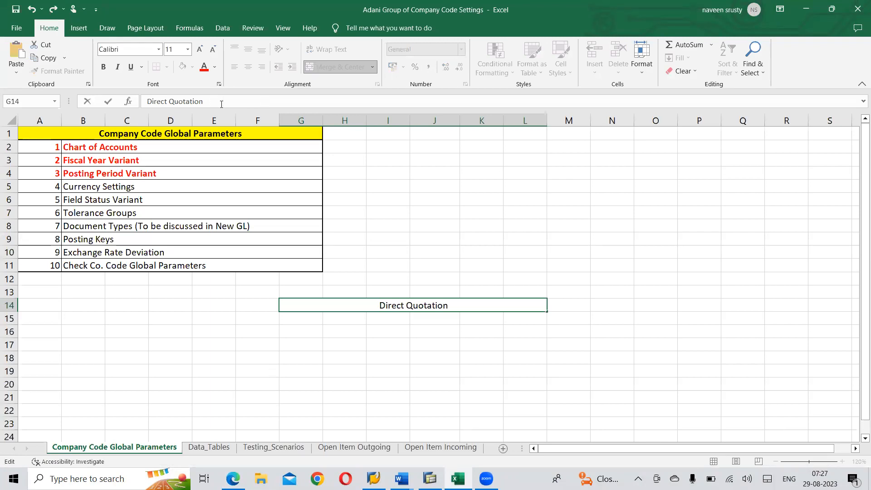
text(INR)
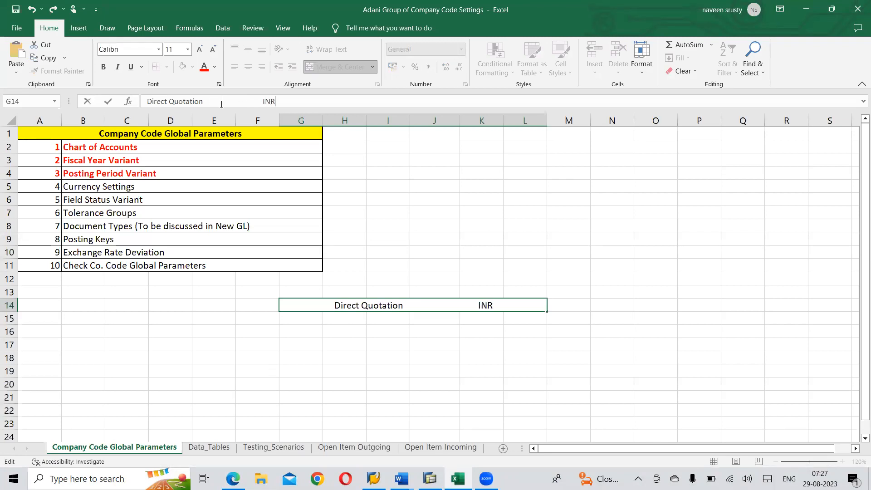
text(/)
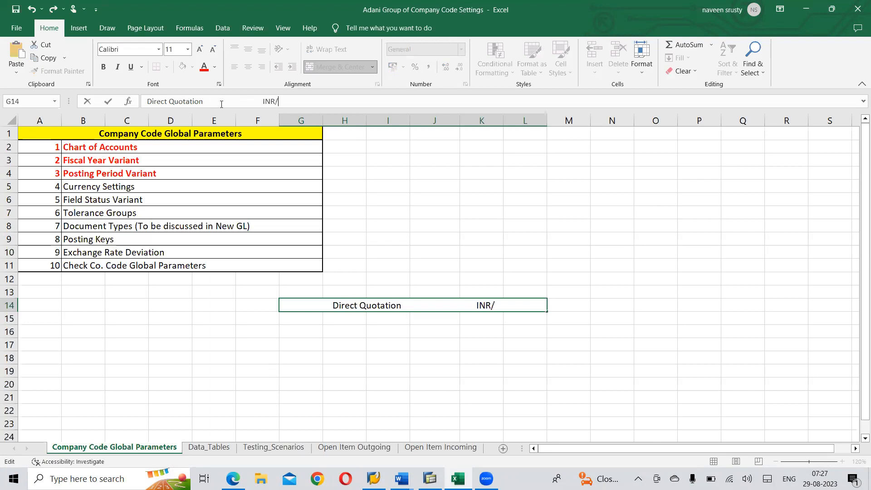
text(USD)
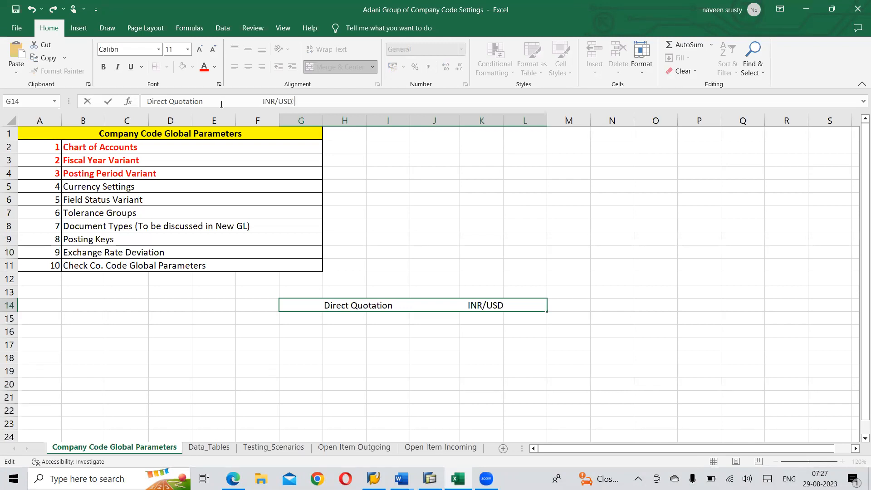
text(                                            82.60)
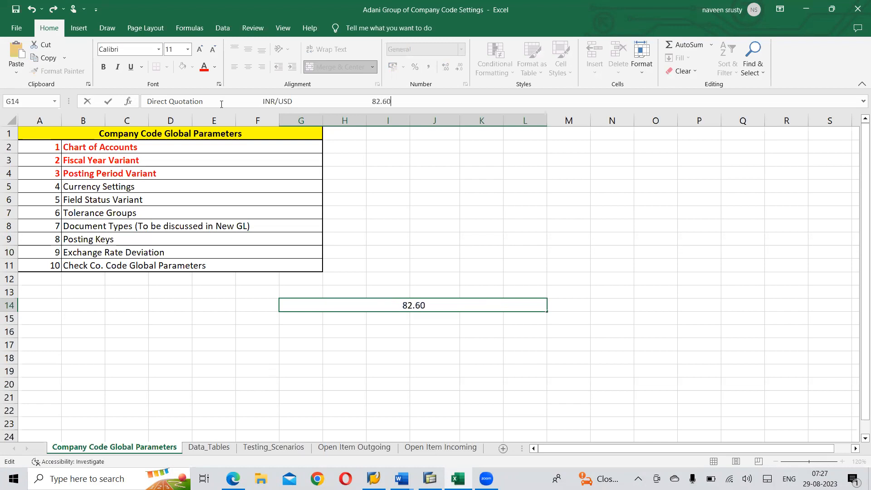
text(/1)
text(82.)
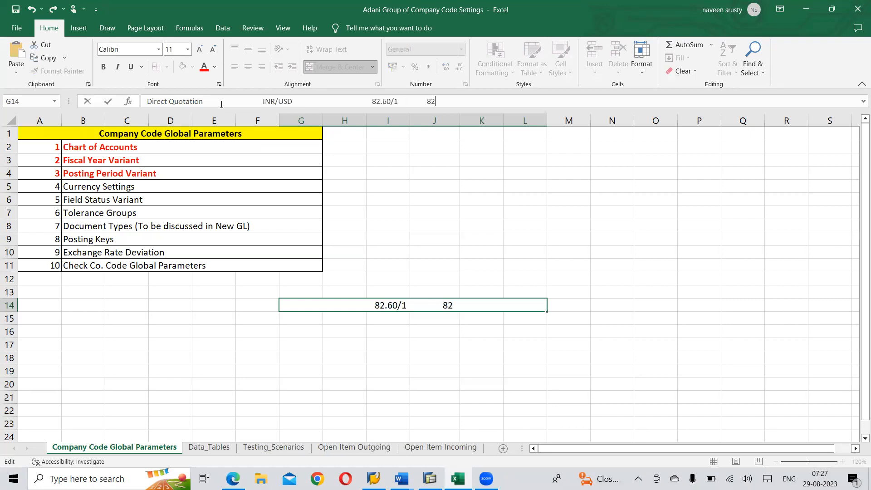
text(60)
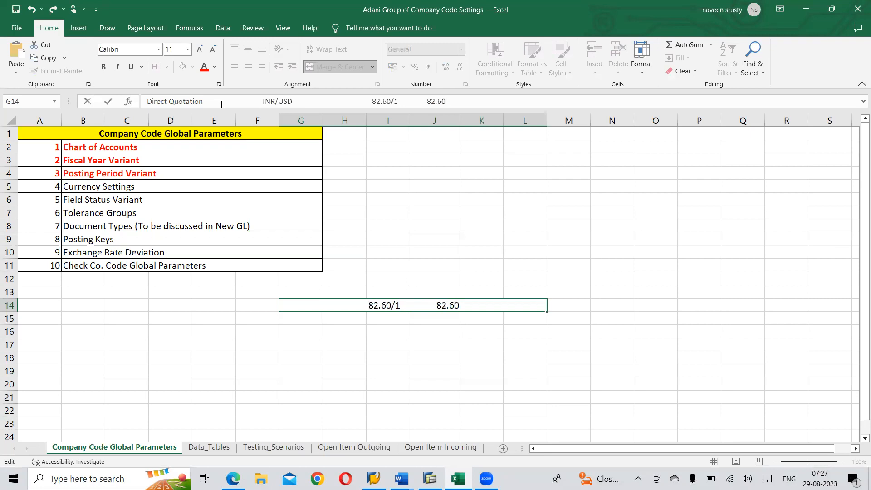
click(309, 347)
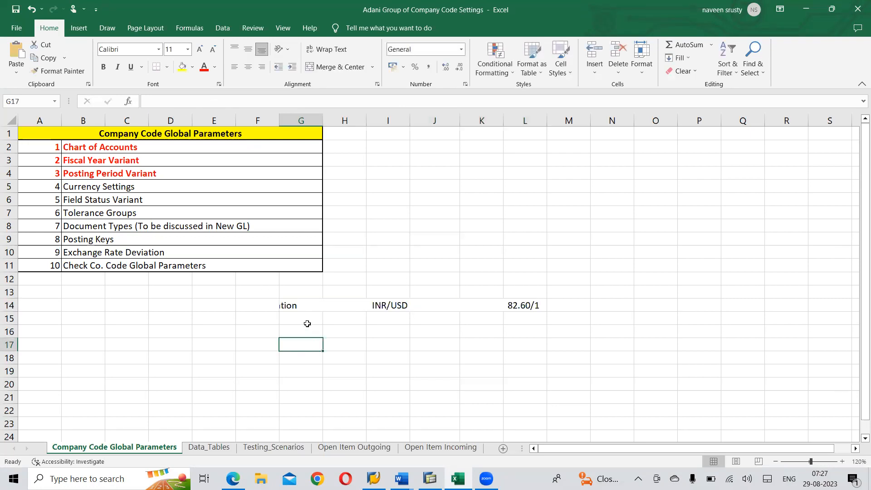
Step: Shorten the gap between "Direct Quotation" and INR/USD in cell G14 by removing the surplus spaces
click(296, 305)
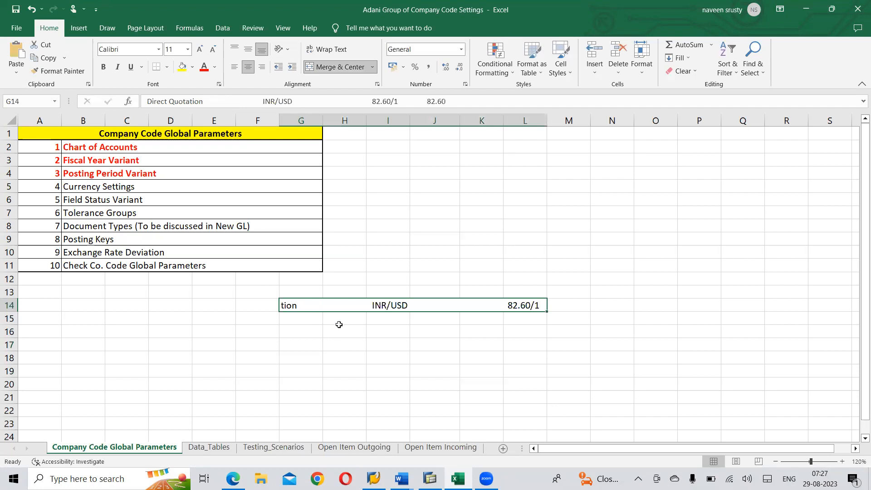
click(228, 101)
key(BackSpace)
key(BackSpace)
key(BackSpace)
key(BackSpace)
key(BackSpace)
key(BackSpace)
key(BackSpace)
key(BackSpace)
key(BackSpace)
key(BackSpace)
key(BackSpace)
key(BackSpace)
key(BackSpace)
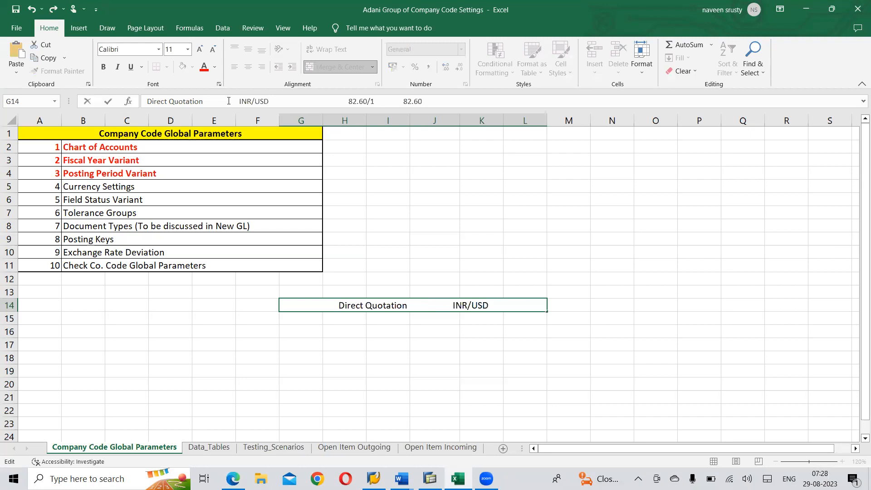
key(BackSpace)
key(BackSpace)
key(BackSpace)
key(BackSpace)
key(BackSpace)
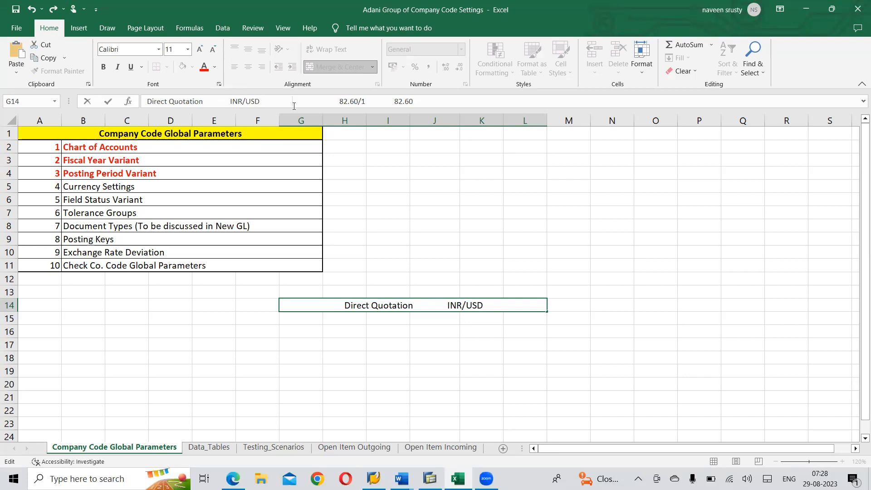
Step: Remove surplus spaces between INR/USD and 82.60/1 in cell G14 so the line fits the merged cell
key(Delete)
key(Delete)
key(Delete)
key(Delete)
key(Delete)
key(Delete)
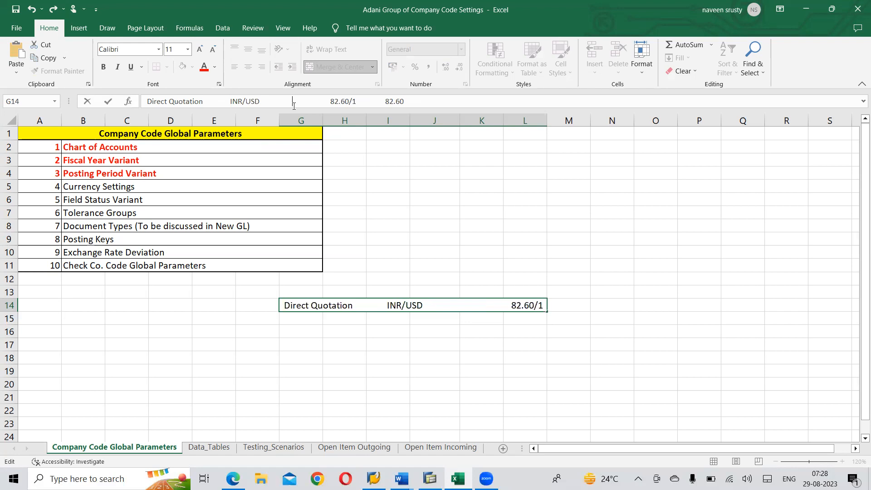
key(Delete)
key(Delete)
key(Delete)
key(Delete)
key(Delete)
key(Delete)
key(Delete)
key(Delete)
key(Delete)
key(Delete)
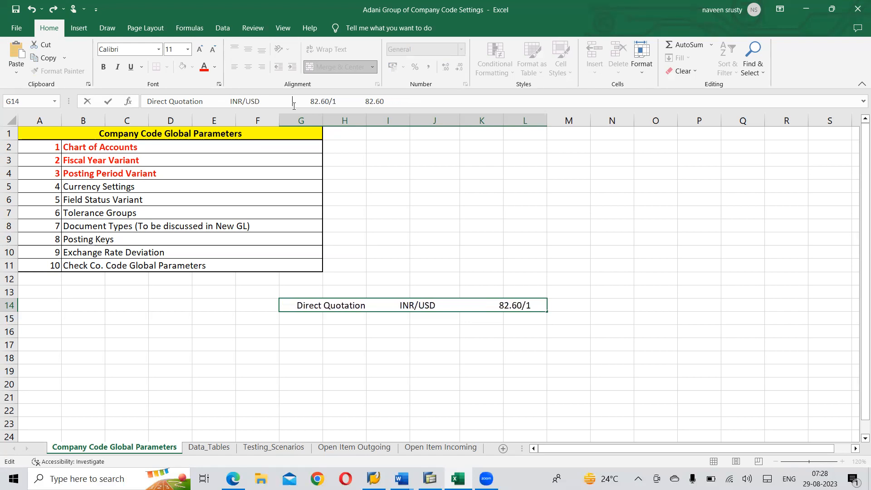
key(Delete)
key(Delete)
key(Delete)
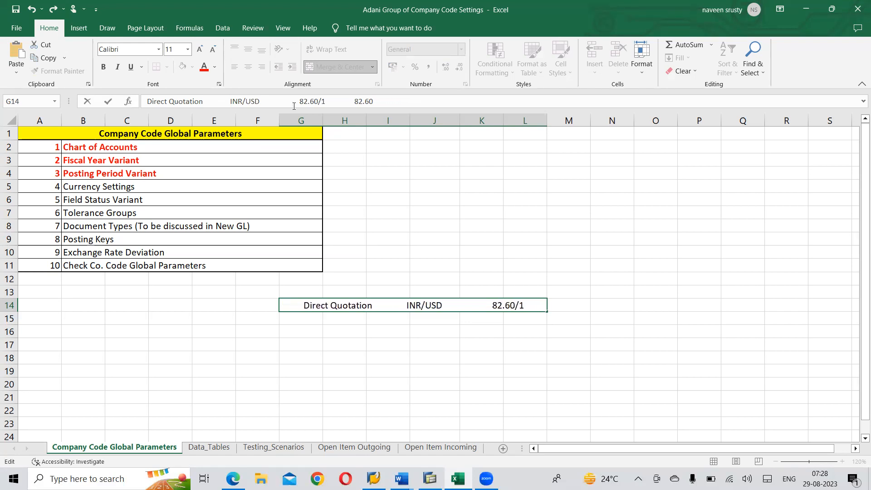
key(Left)
key(Left)
key(Left)
key(Left)
key(Left)
key(Left)
key(Delete)
key(Delete)
key(Delete)
key(Delete)
key(Delete)
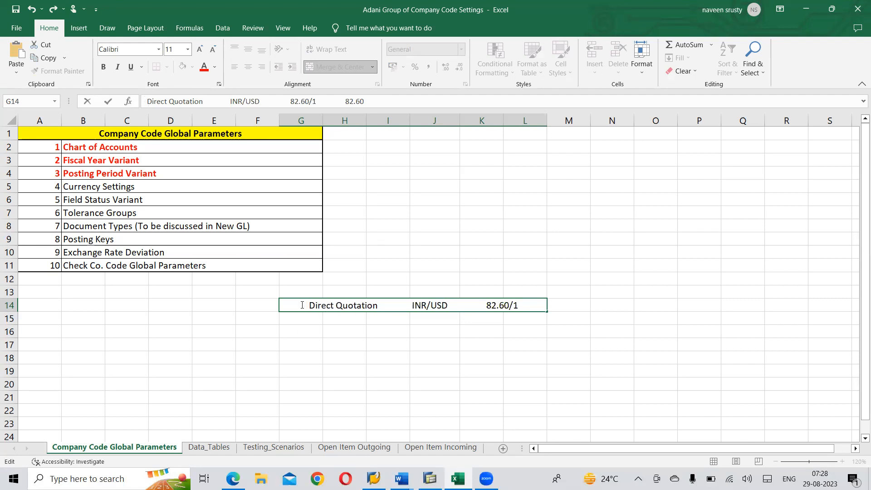
click(345, 369)
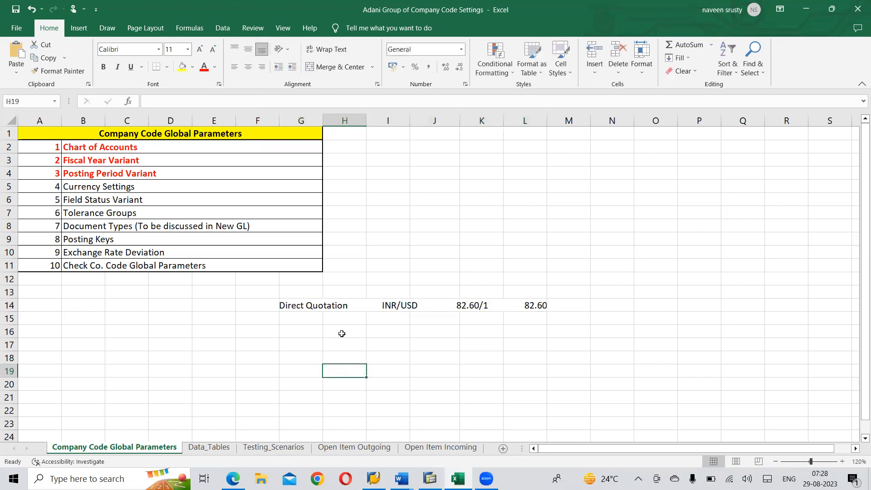
Step: Fill the direct quotation line in merged cell G14 with yellow and make its text bold
click(314, 305)
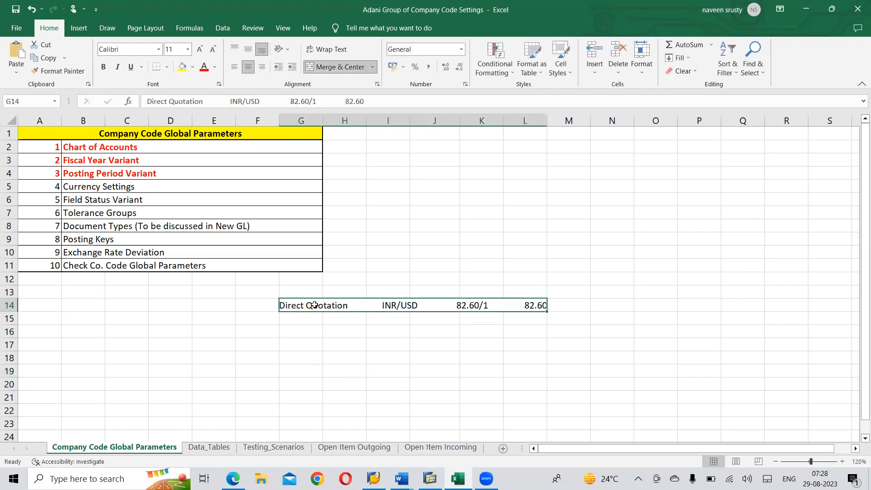
click(182, 68)
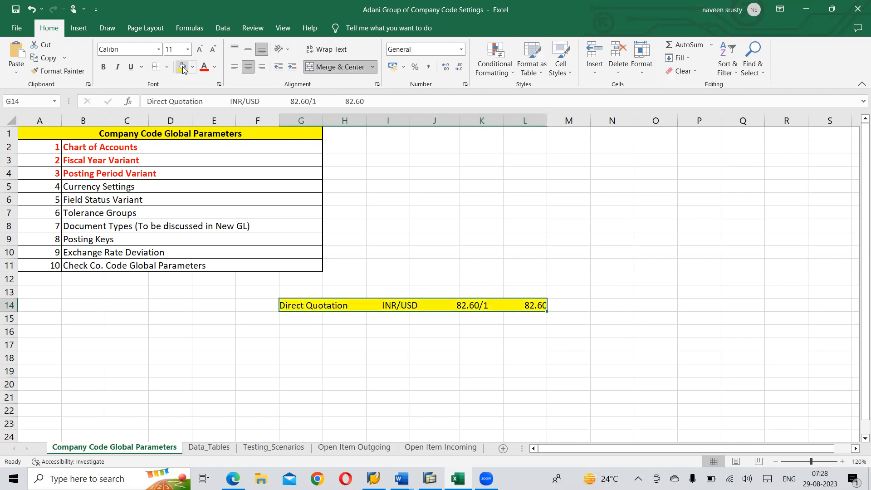
key(ctrl+b)
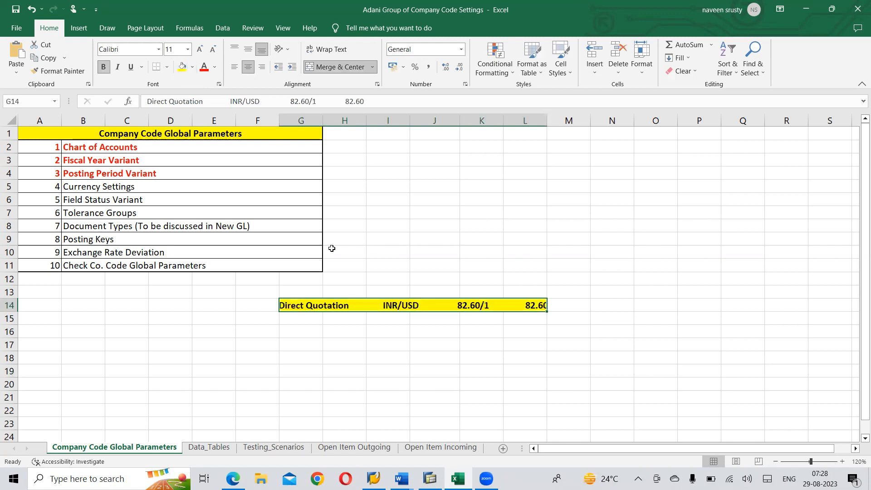
click(345, 341)
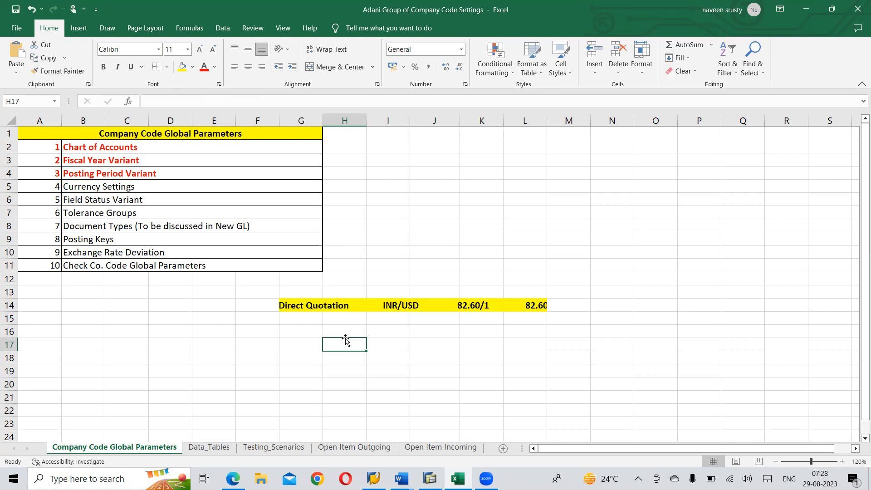
Step: Merge and center cells G15 to L15 beneath the direct quotation line
click(302, 318)
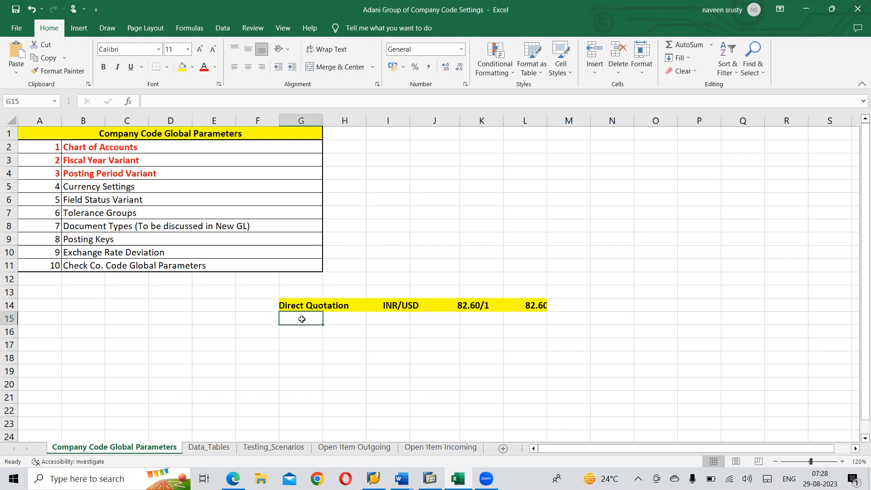
key(shift+Right)
key(shift+Right)
key(shift+Right)
key(shift+Right)
key(shift+Right)
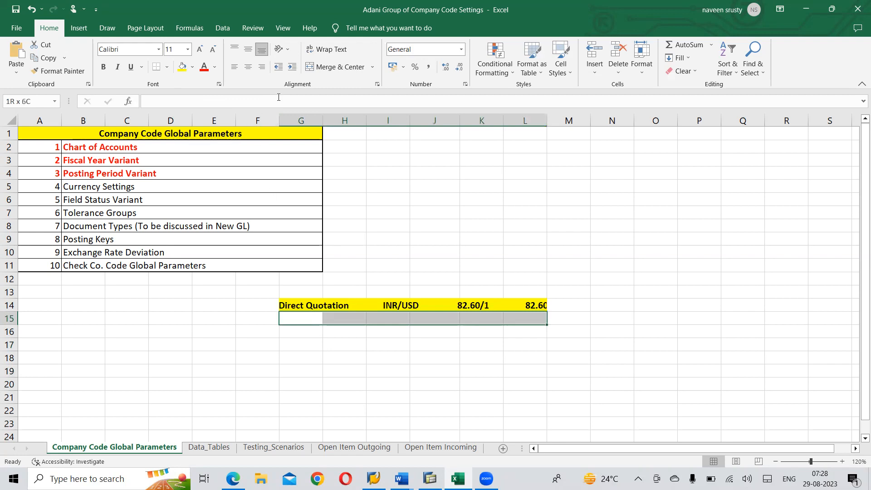
click(341, 67)
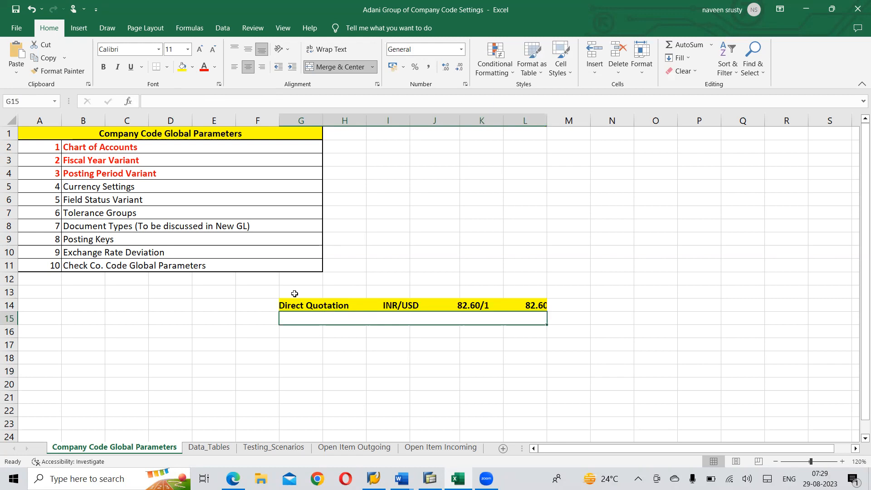
Step: Enter the indirect quotation line "Indirect Quotation USD/INR 1/82.60 =1/82.60" in merged cell G15
text(I)
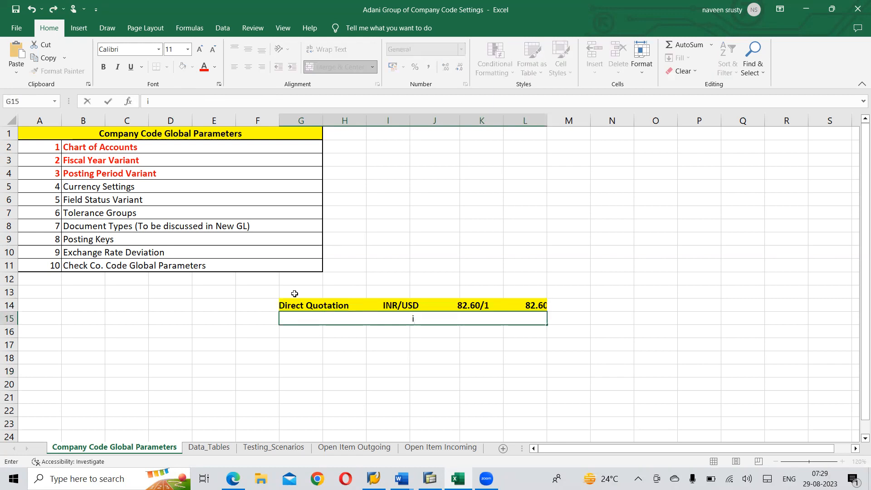
text(irect Quot)
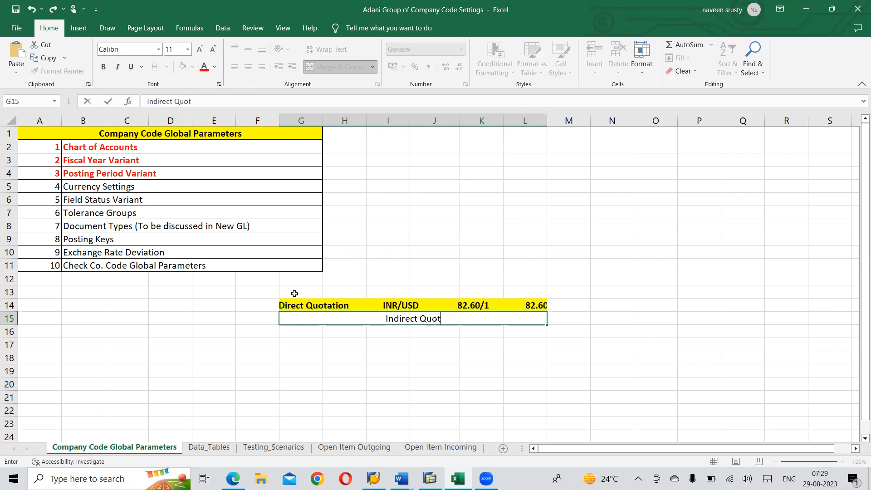
text(ation        )
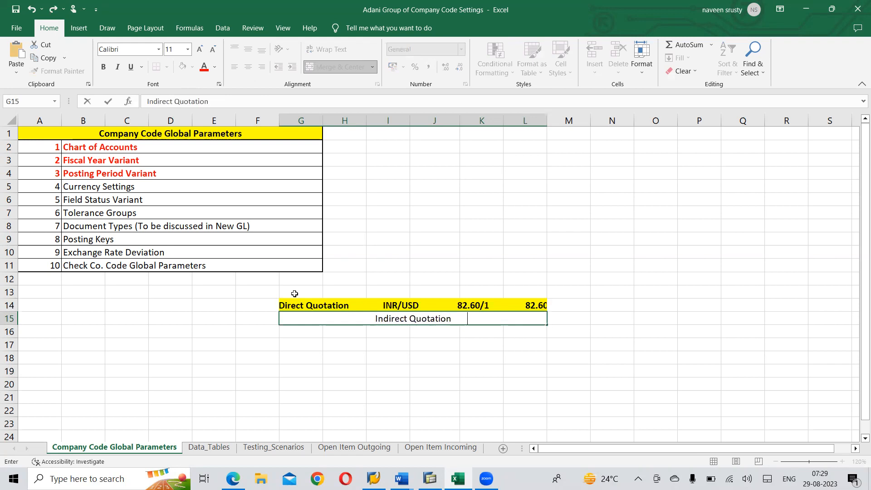
text(USD)
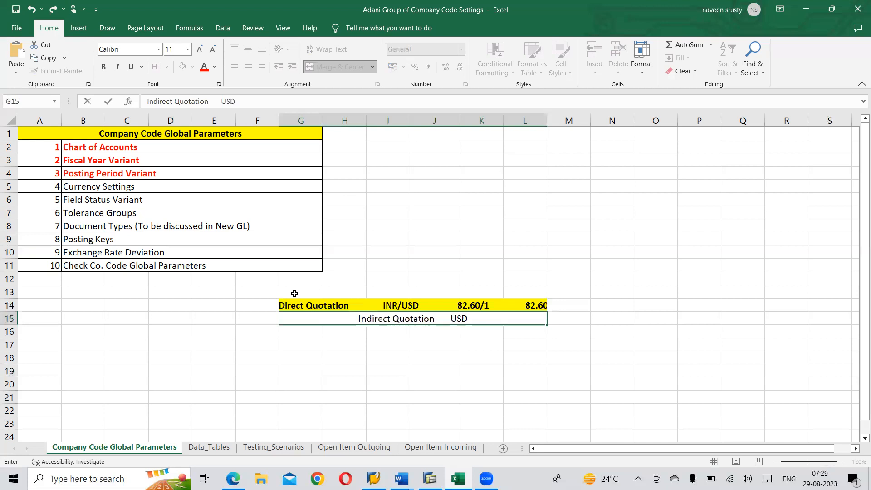
text(/INR      )
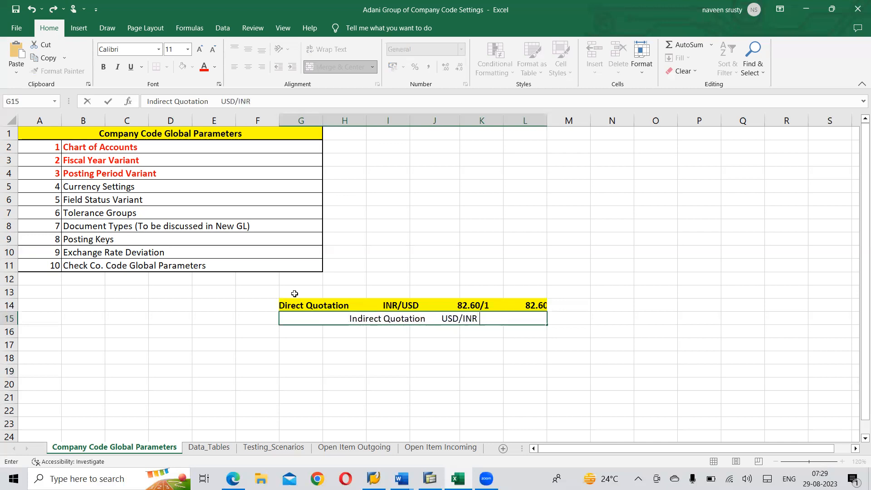
text(1/)
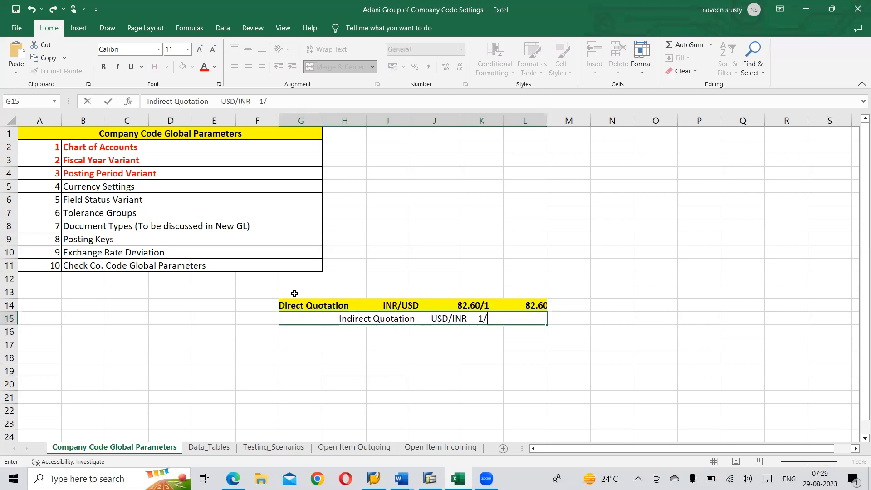
text(82)
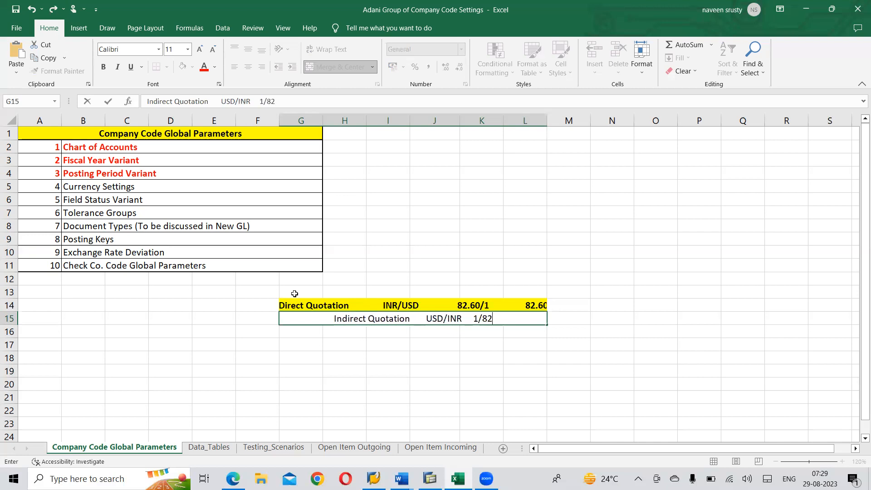
text(.60)
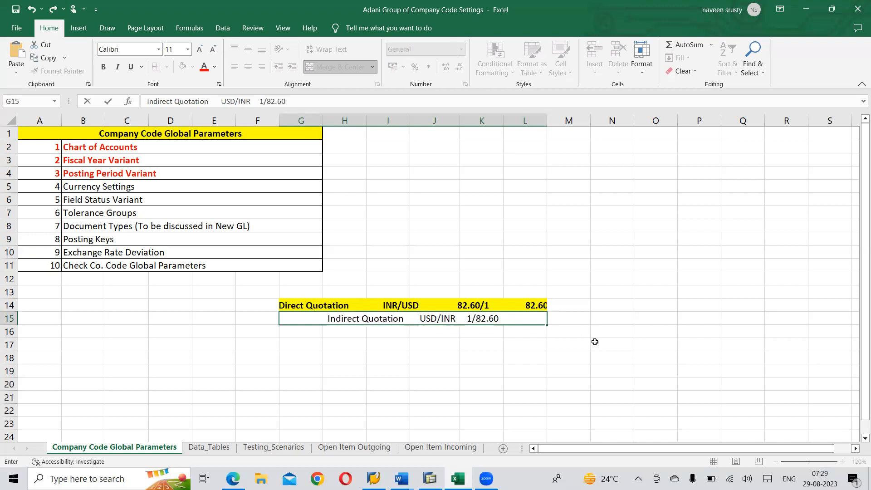
text(=)
text(1/)
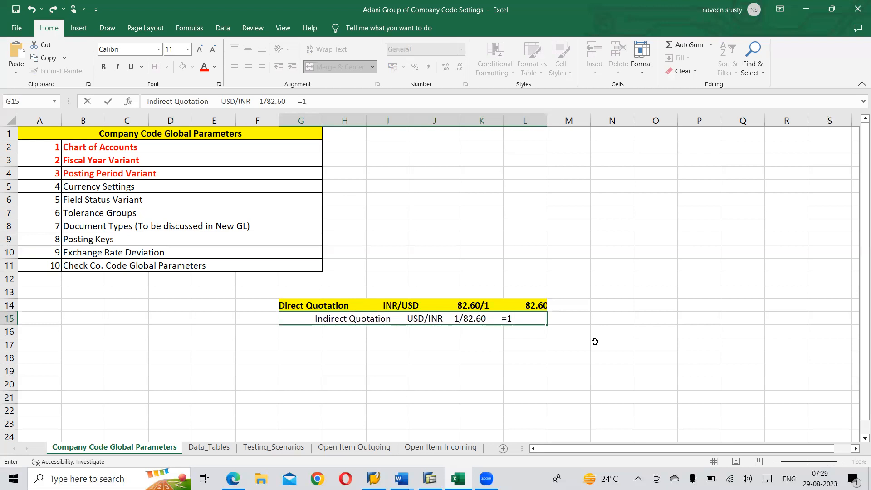
text(82)
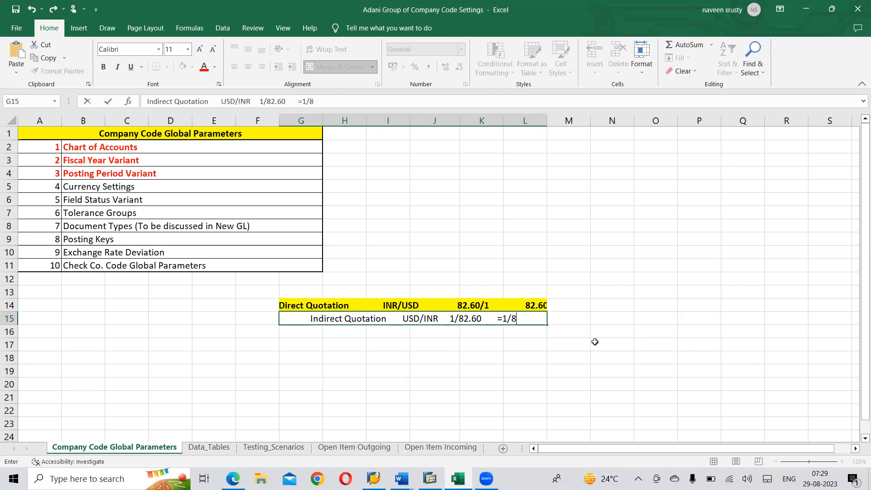
text(.60)
key(Return)
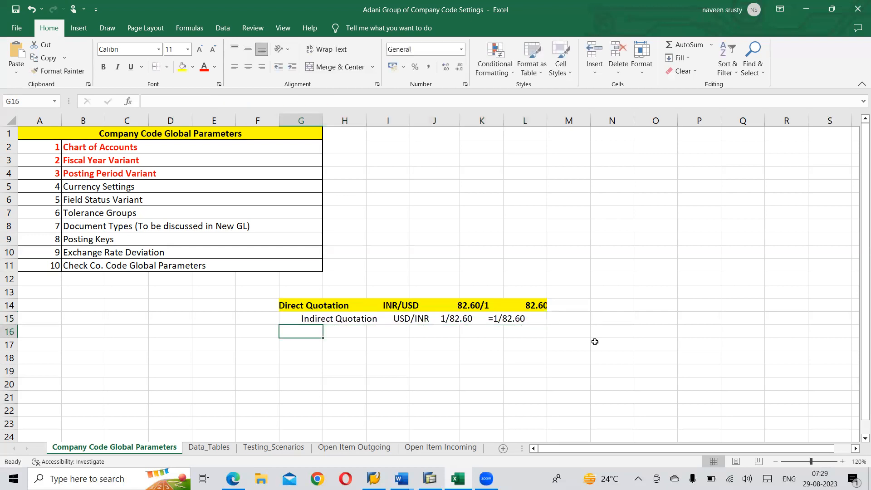
Step: Remove the trailing "=1/82.60" from the indirect quotation line in cell G15
click(506, 320)
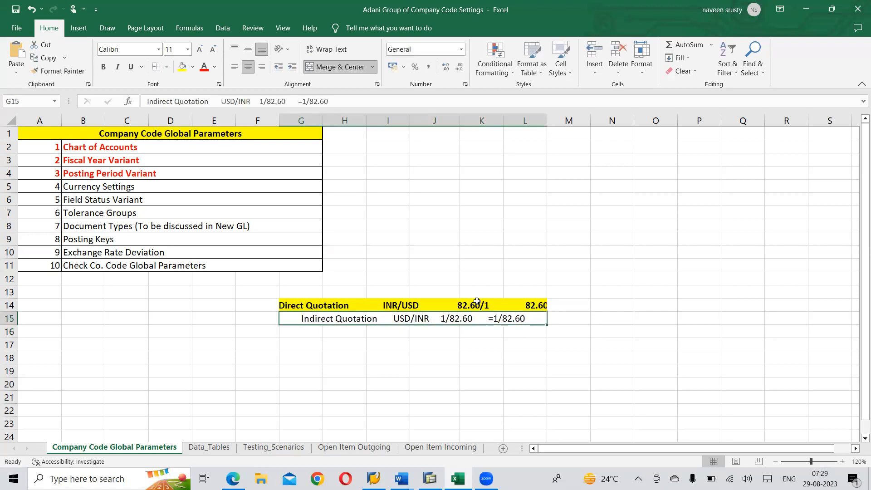
click(340, 105)
key(BackSpace)
key(BackSpace)
key(BackSpace)
key(BackSpace)
key(BackSpace)
key(BackSpace)
key(BackSpace)
key(BackSpace)
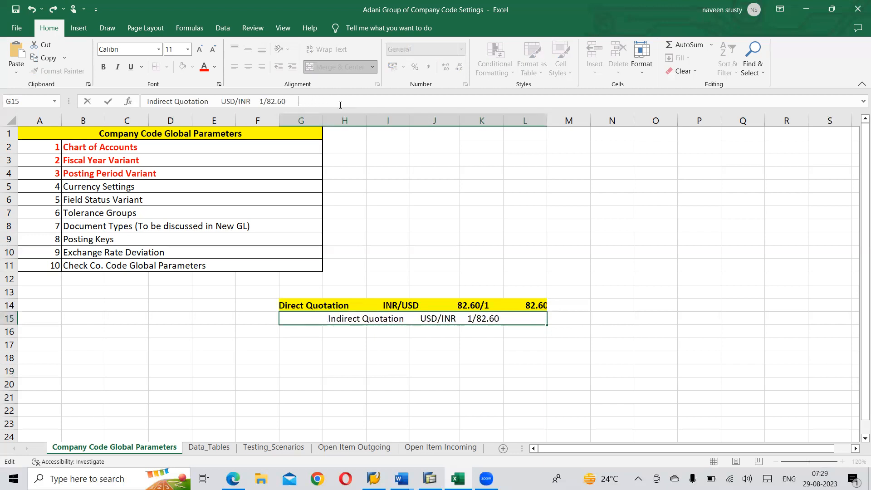
Step: Calculate the indirect rate in empty cell O9 with the formula =1/82.60
click(652, 235)
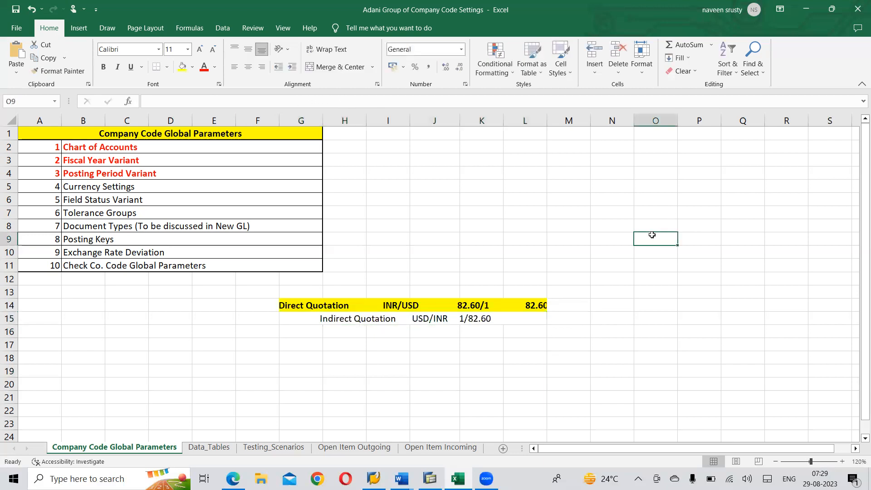
text(=1/)
text(82.6)
text(0)
key(Return)
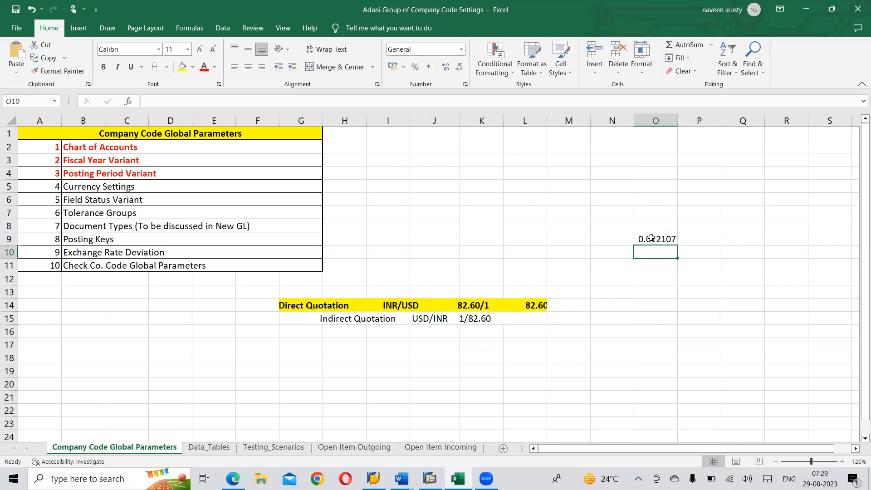
Step: Replace the formula in cell O9 with a reference to cell M11
click(651, 238)
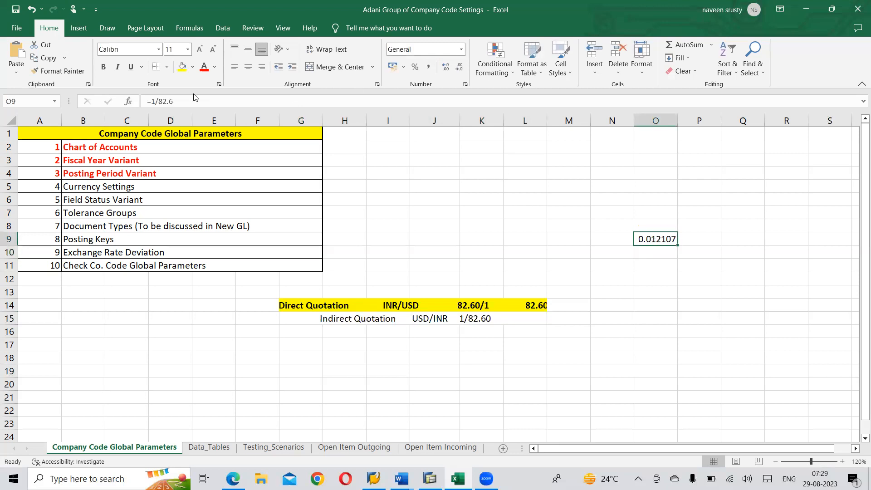
drag(175, 100, 142, 100)
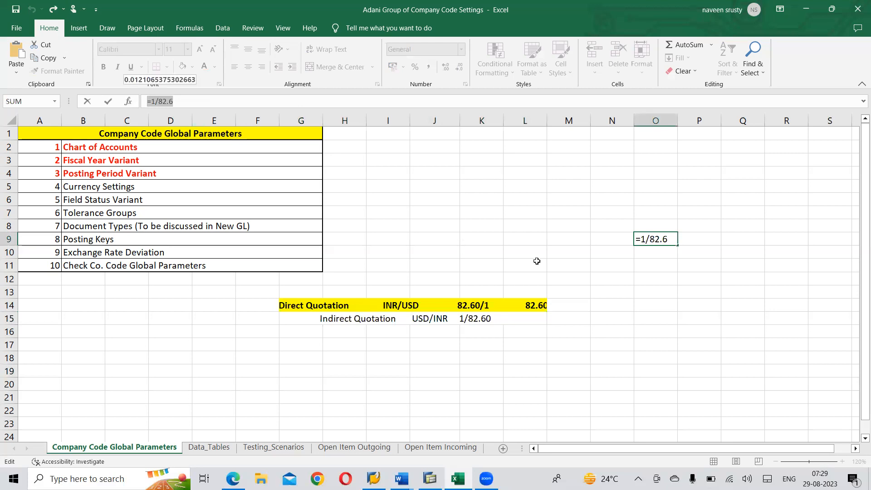
click(567, 265)
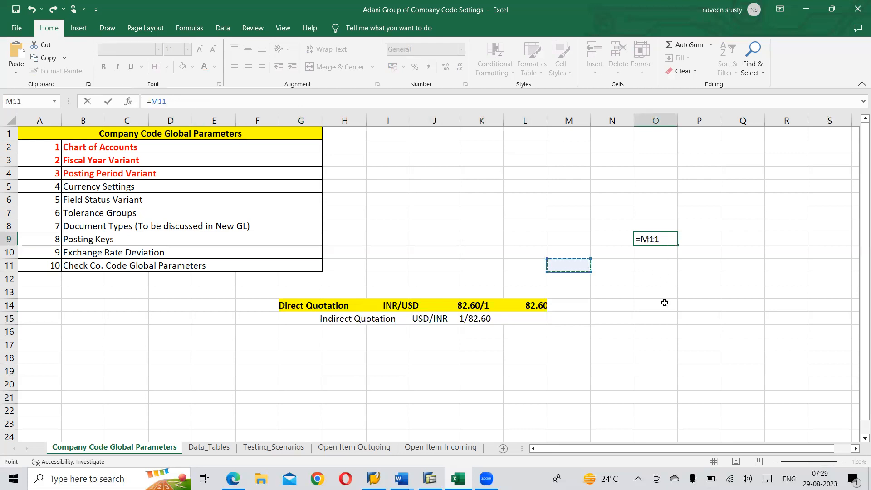
key(Return)
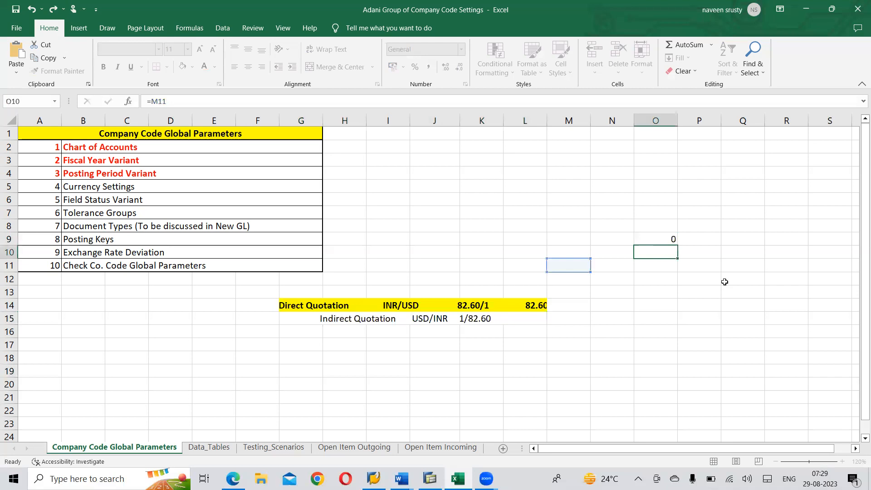
Step: Change the formula in cell O9 back to =1/82.60
click(664, 239)
double_click(664, 238)
key(BackSpace)
key(BackSpace)
key(BackSpace)
text(1/)
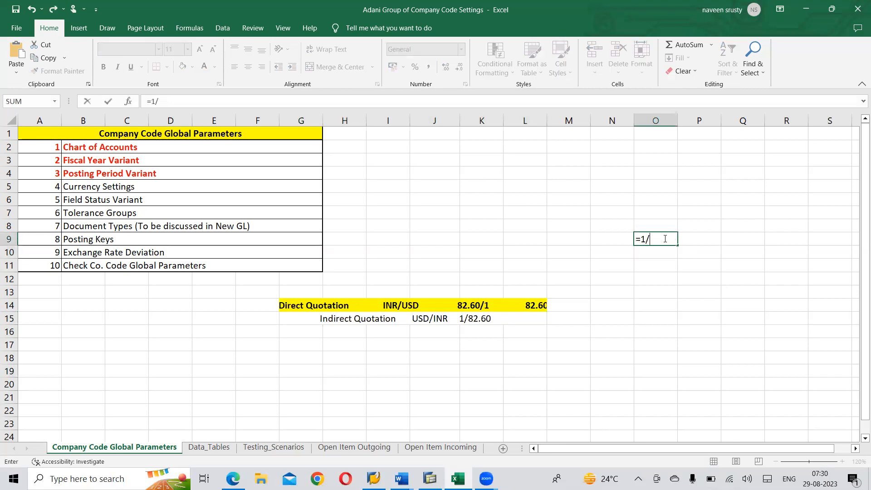
text(82.60)
key(Return)
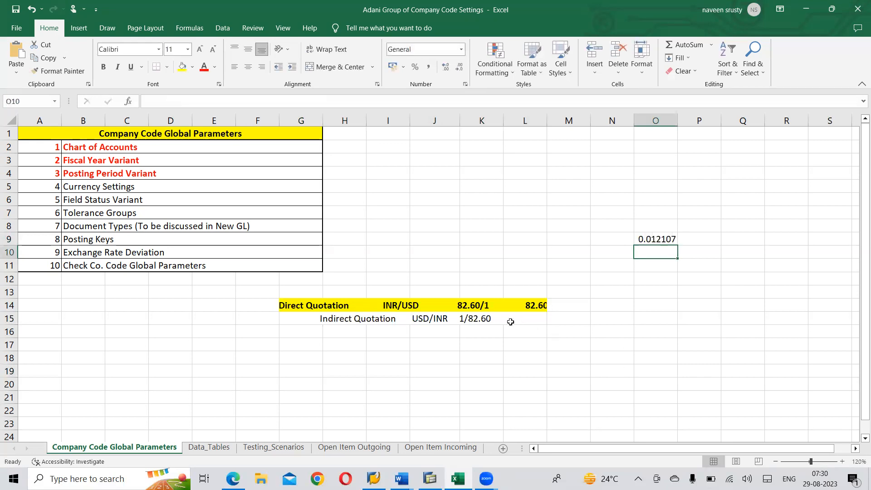
Step: Append 0.012107 to the indirect quotation line in cell G15 and make the line bold
click(361, 319)
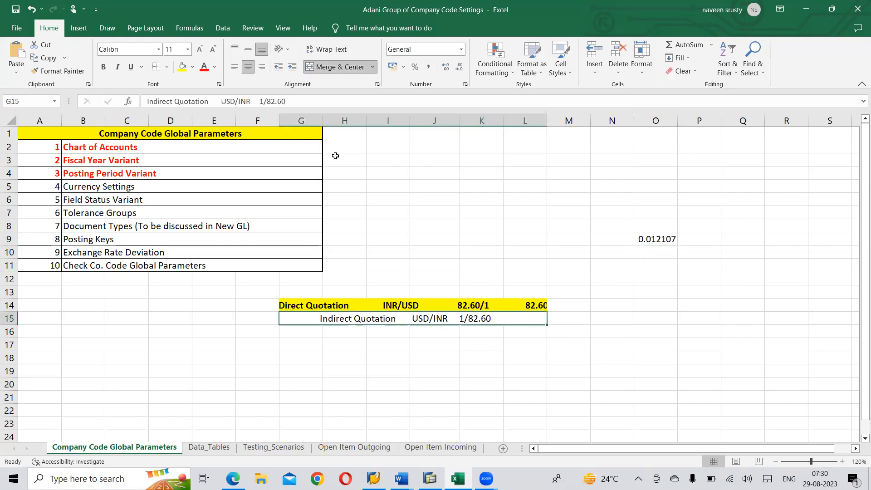
click(318, 102)
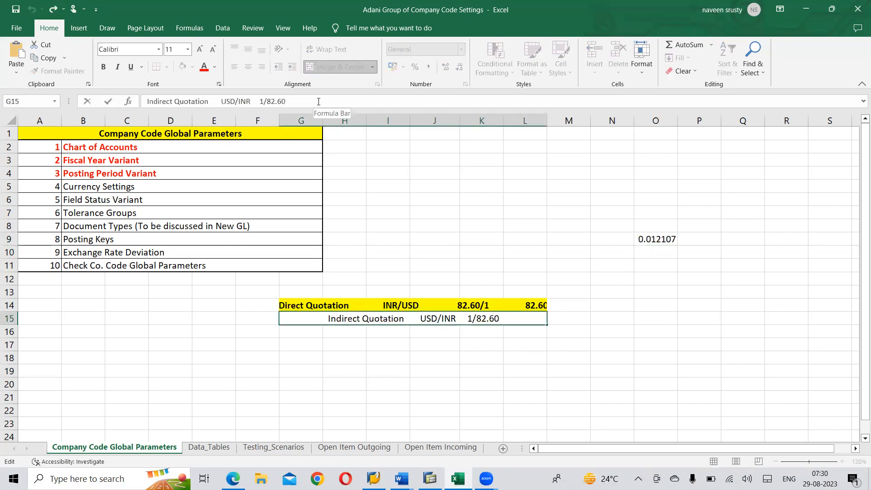
text(0)
text(.)
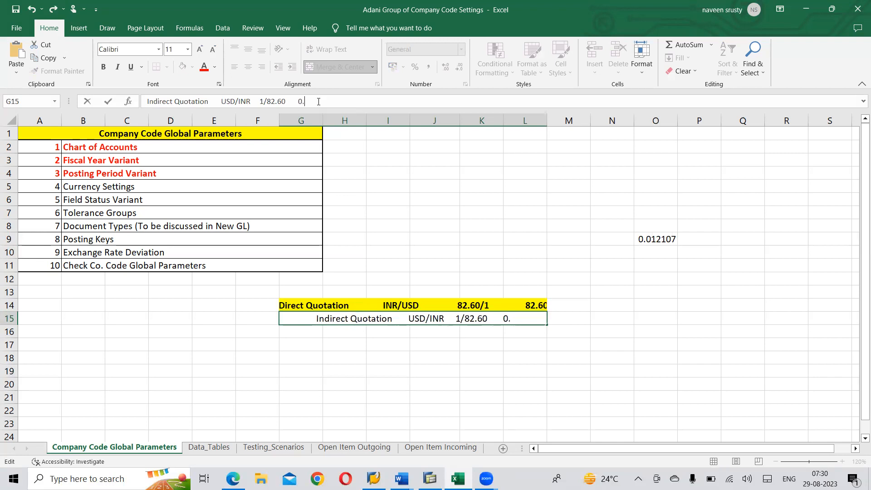
text(012107)
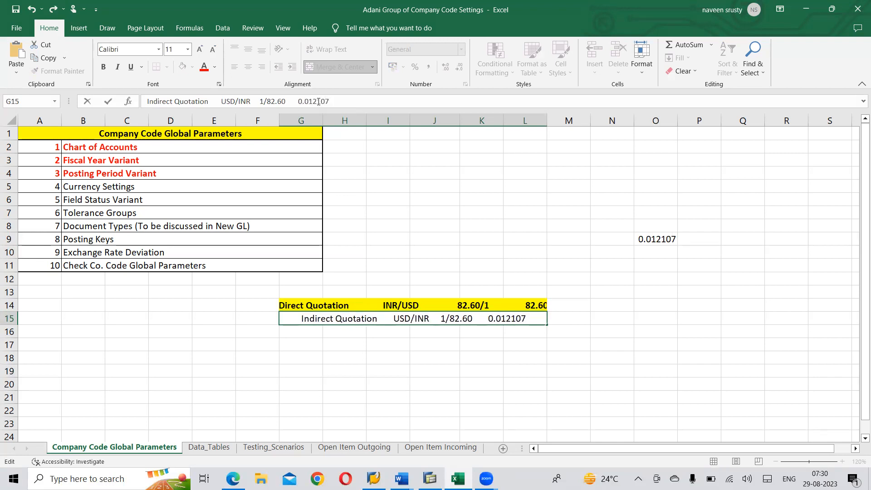
click(381, 373)
click(323, 319)
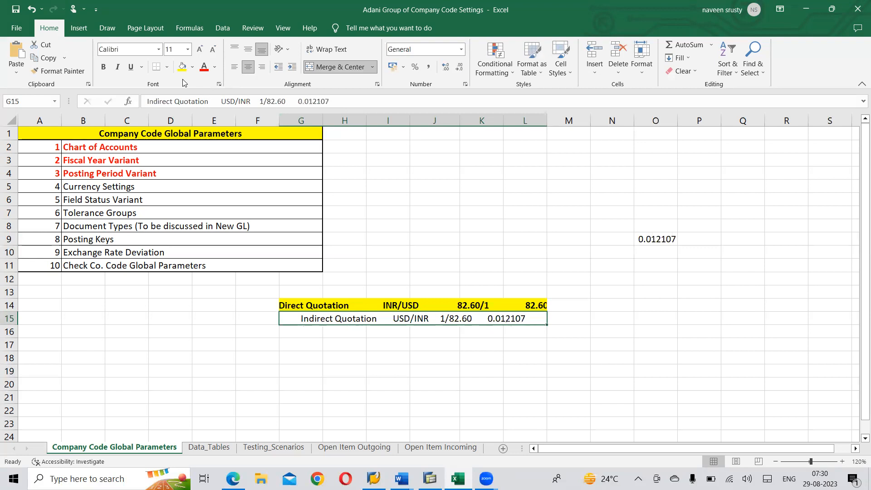
key(ctrl+b)
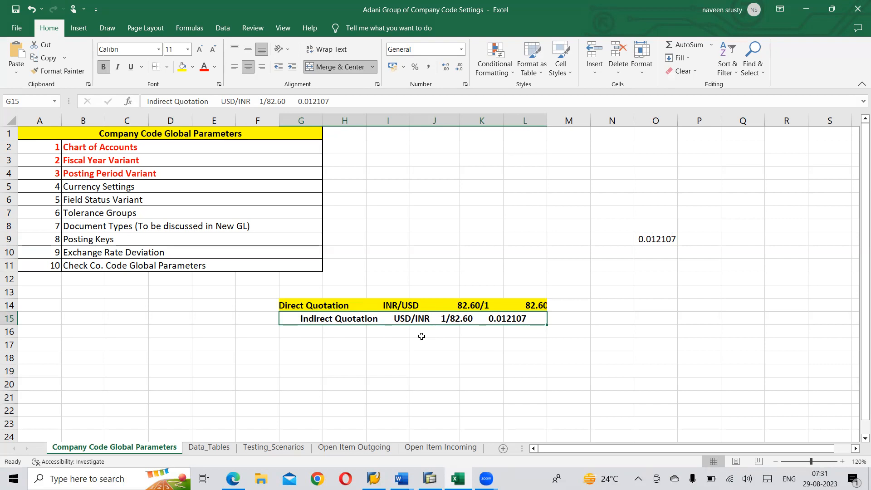
Step: Switch to SAP and start a new exchange rate entry with rate type M, valid from 29.08.2023
click(319, 305)
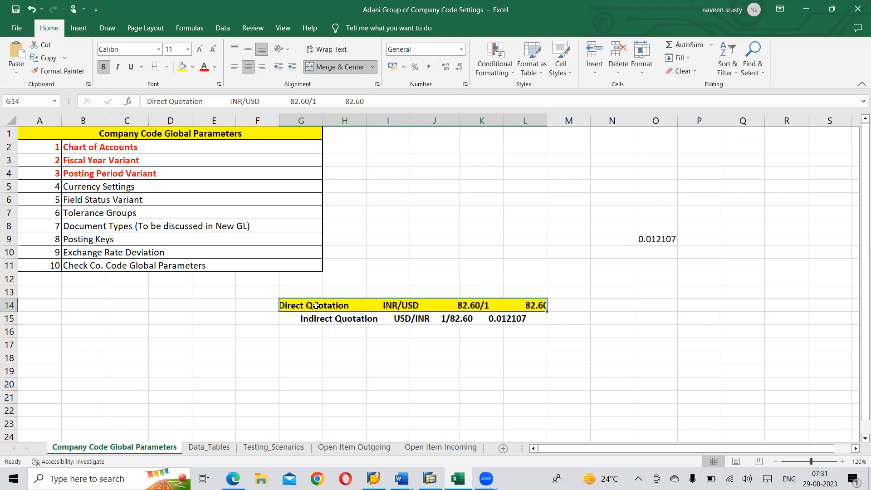
key(alt+Tab)
key(alt+Tab)
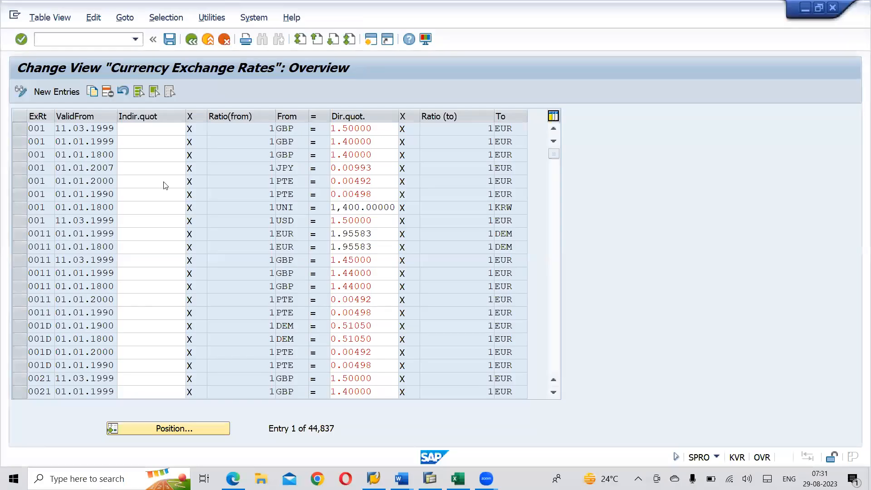
click(59, 92)
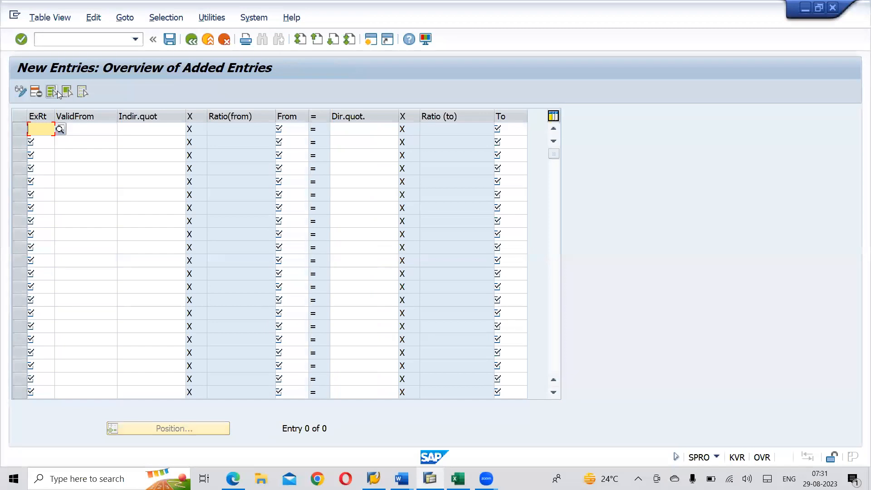
text(M)
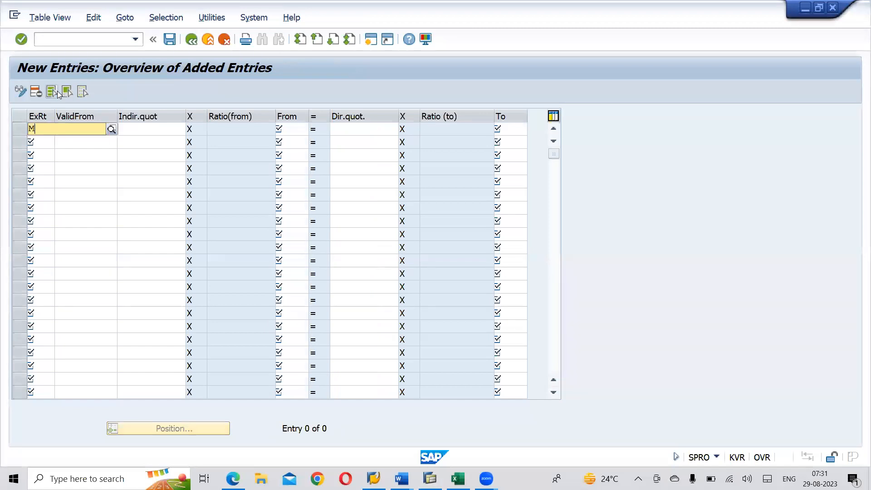
key(Tab)
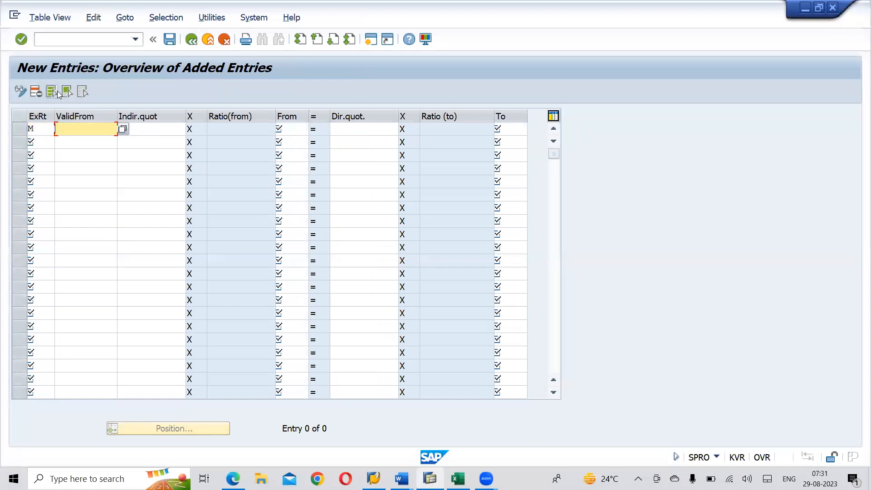
key(F4)
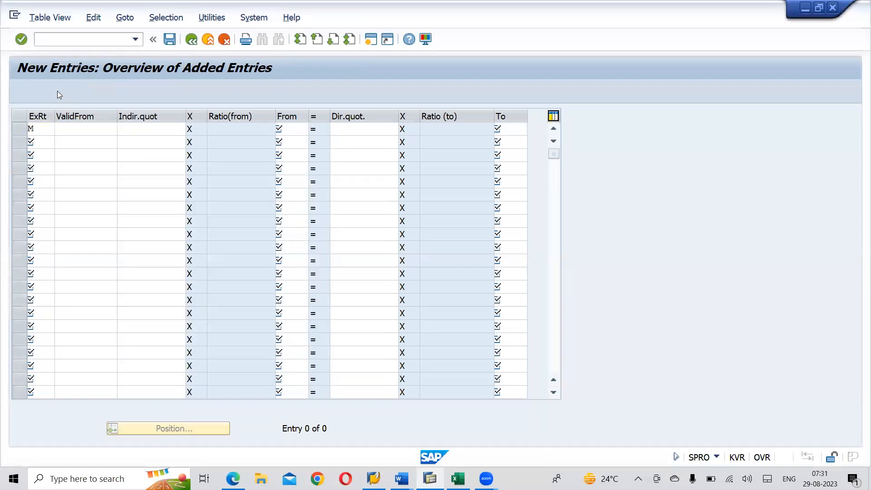
key(Tab)
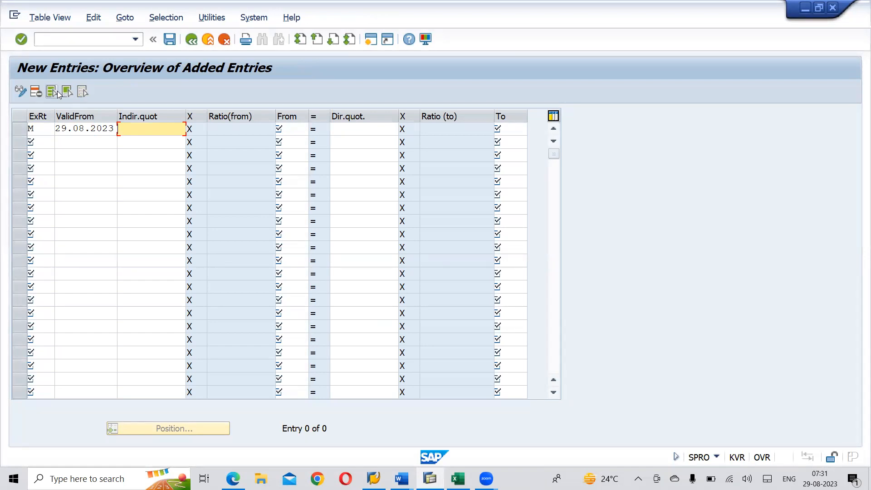
Step: Complete the first rate entry with from-currency USD, direct quotation 82.60 and to-currency INR
key(Tab)
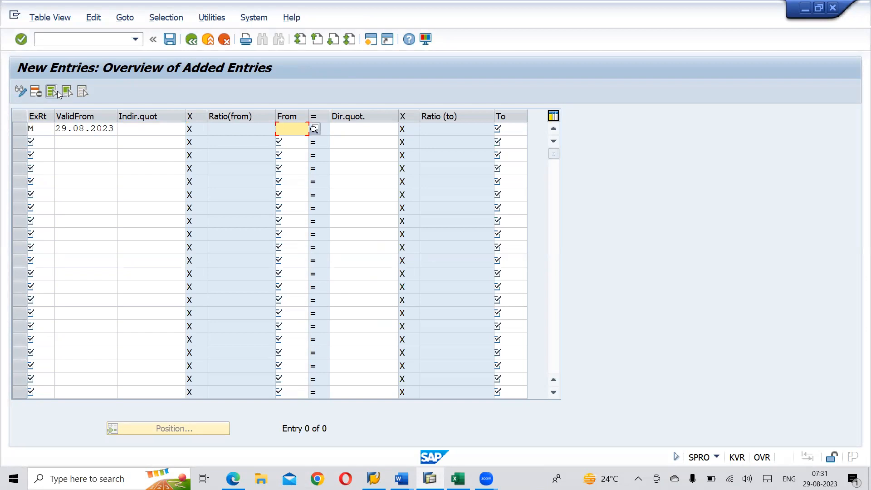
text(USD)
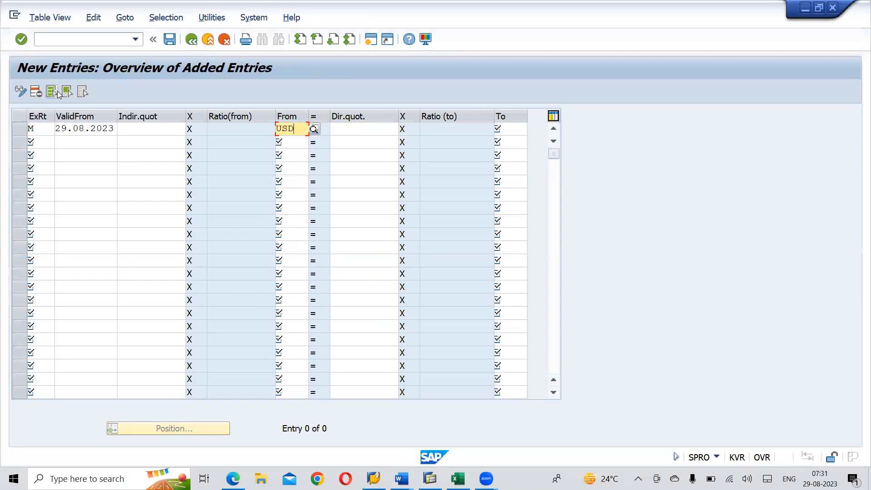
key(Tab)
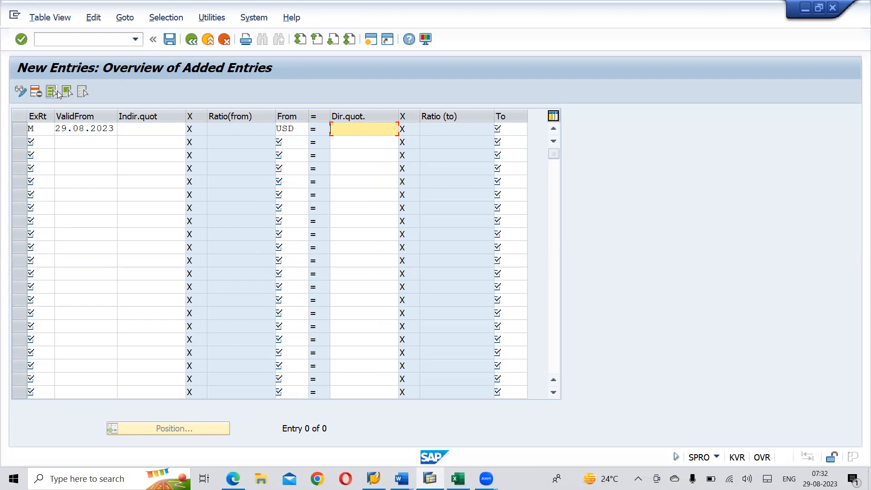
key(alt+Tab)
key(alt+Tab)
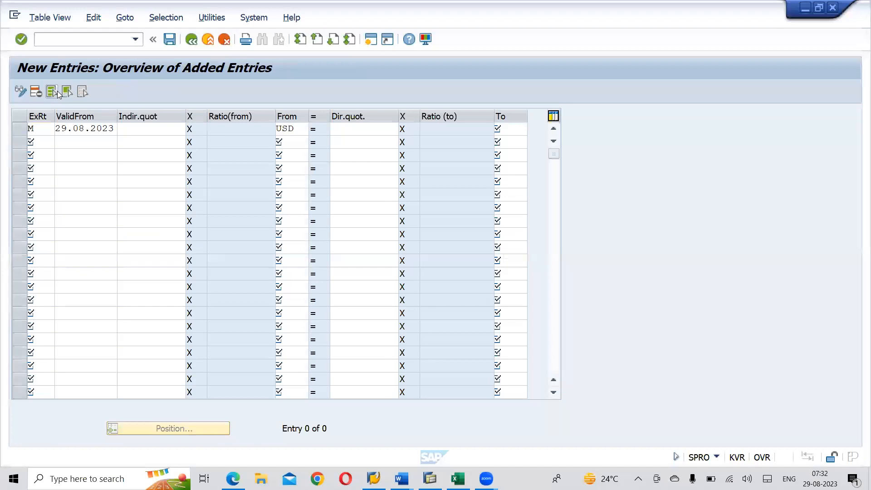
text(82.60)
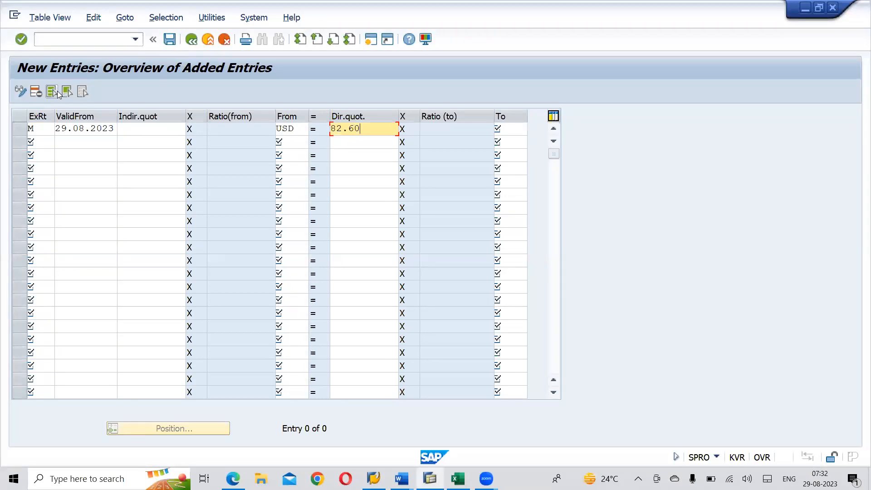
key(Tab)
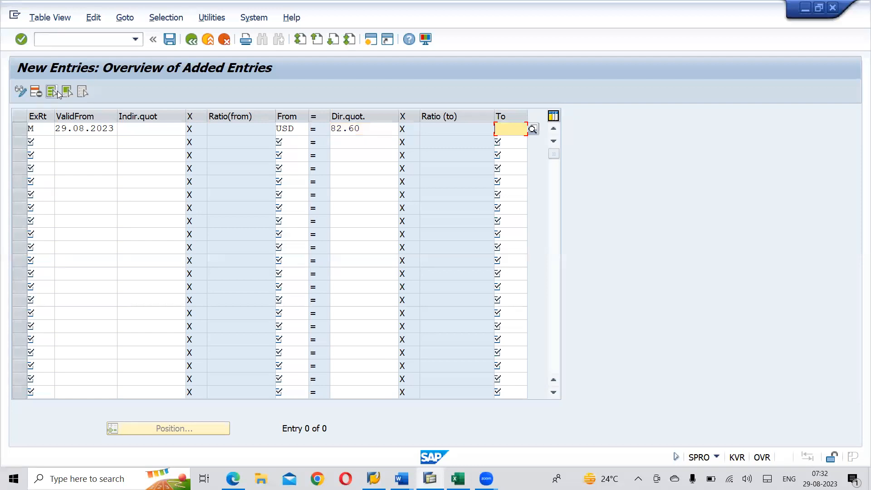
text(INR)
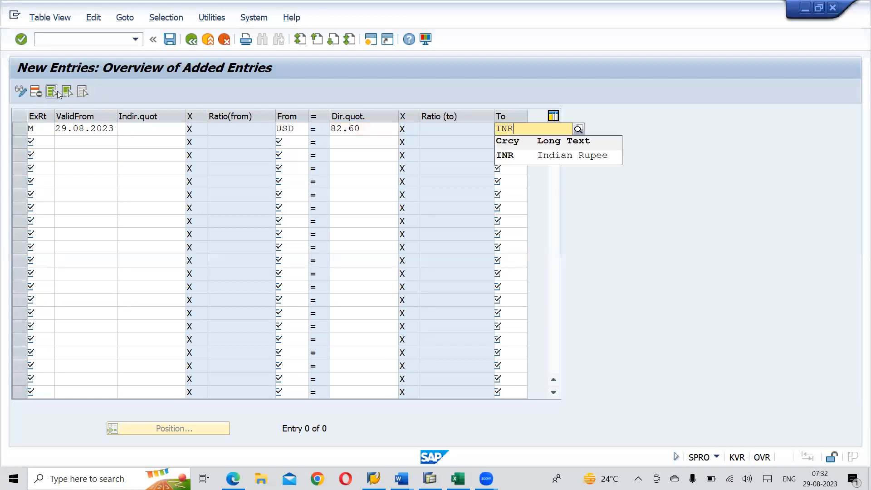
click(521, 155)
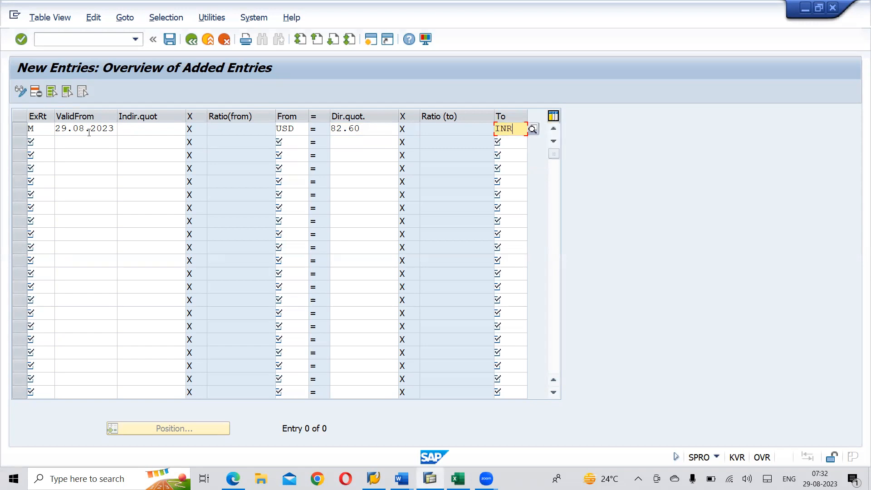
Step: Start a second rate entry with rate type M, valid from 29.08.2023, and from-currency EUR
click(40, 137)
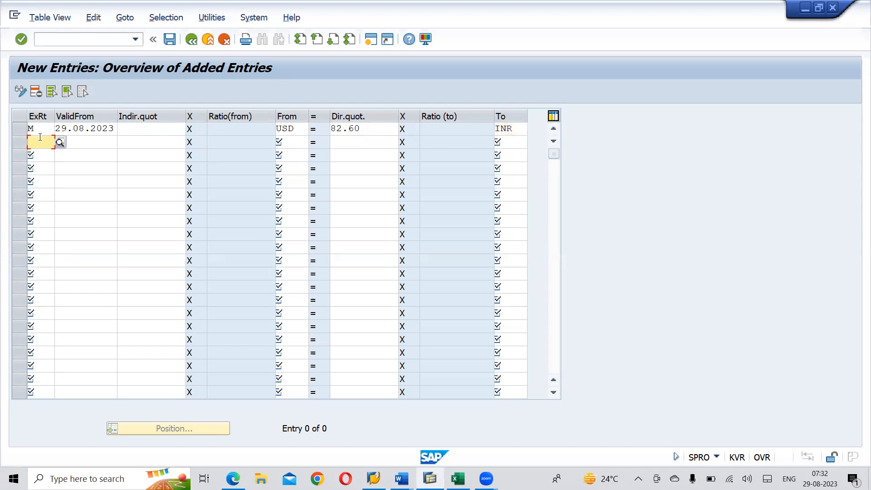
text(M)
key(Tab)
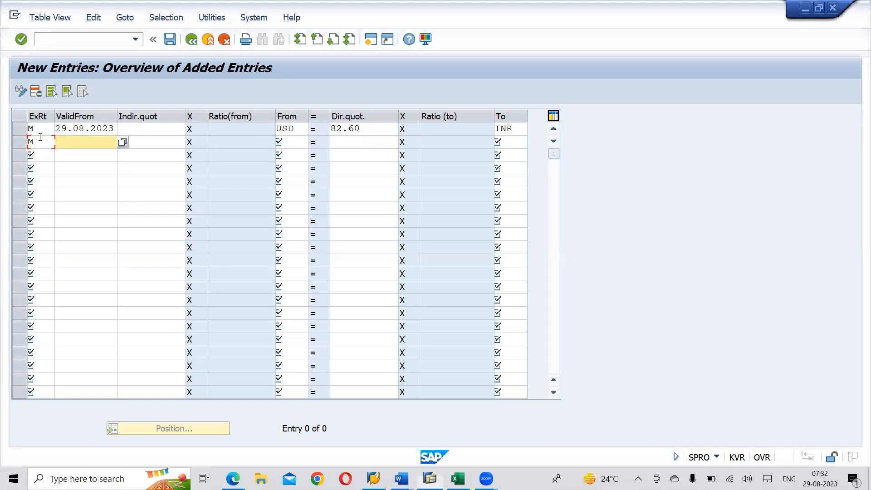
key(F4)
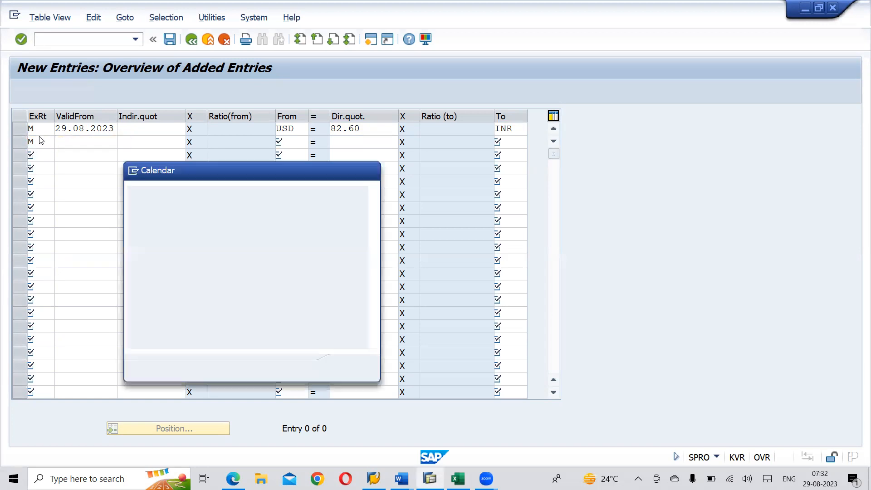
key(Return)
key(Tab)
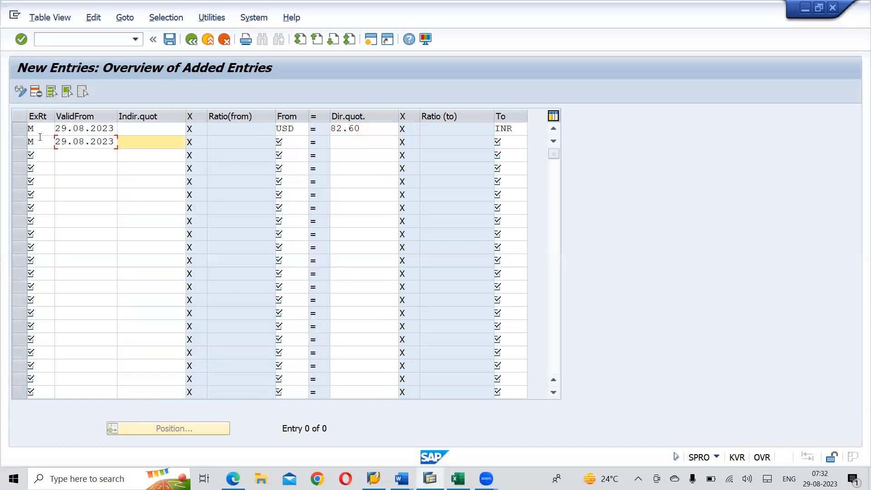
key(Tab)
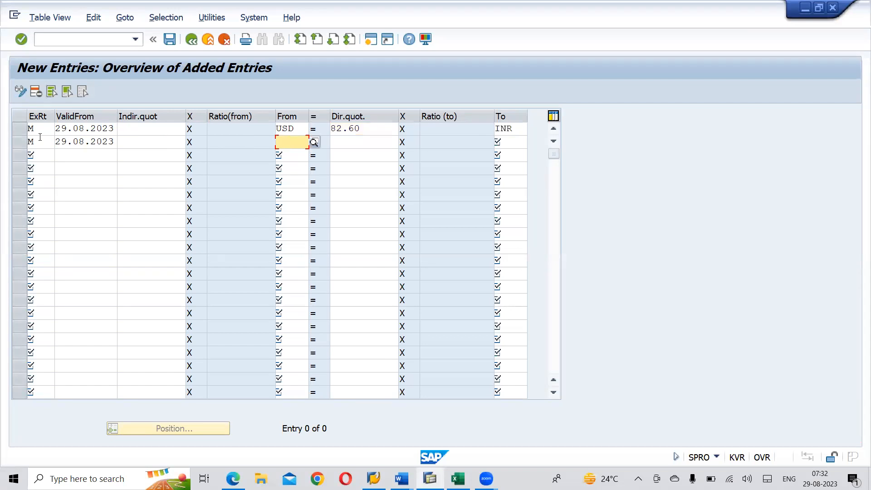
text(EUR)
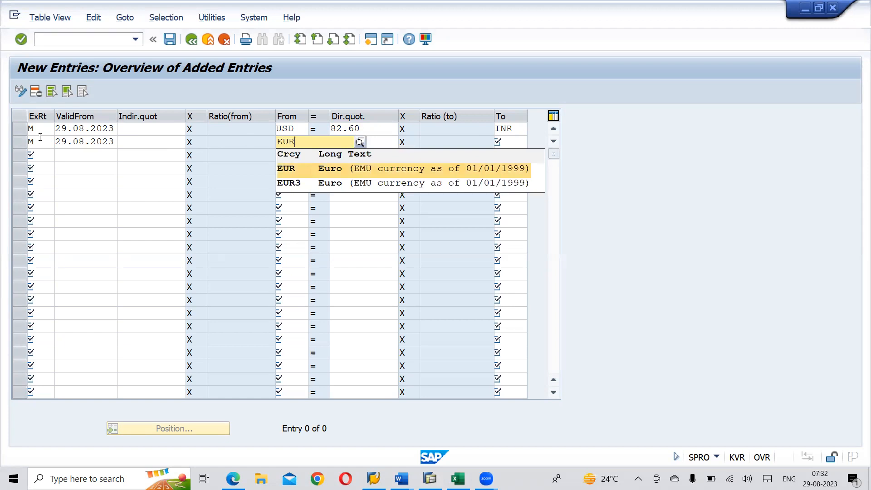
key(Tab)
Step: Switch to the browser and search Google for the EUR to INR rate
key(alt+Tab)
key(alt+Tab)
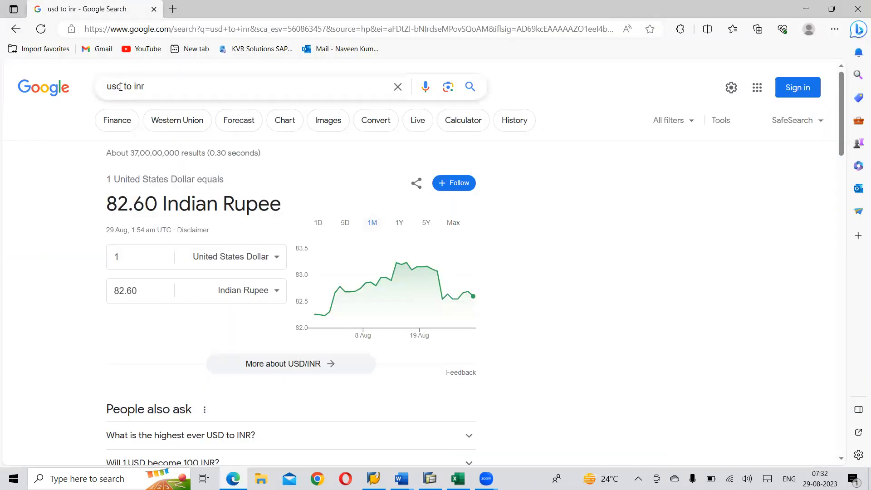
click(119, 85)
key(BackSpace)
key(BackSpace)
key(BackSpace)
text(EUR)
key(Return)
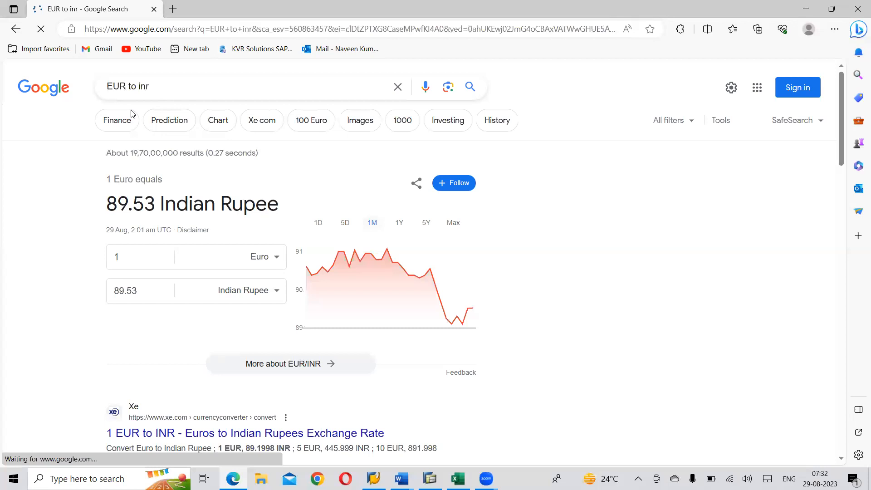
Step: Back in SAP, complete the EUR entry with direct quotation 89.53 and to-currency INR
key(alt+Tab)
click(364, 143)
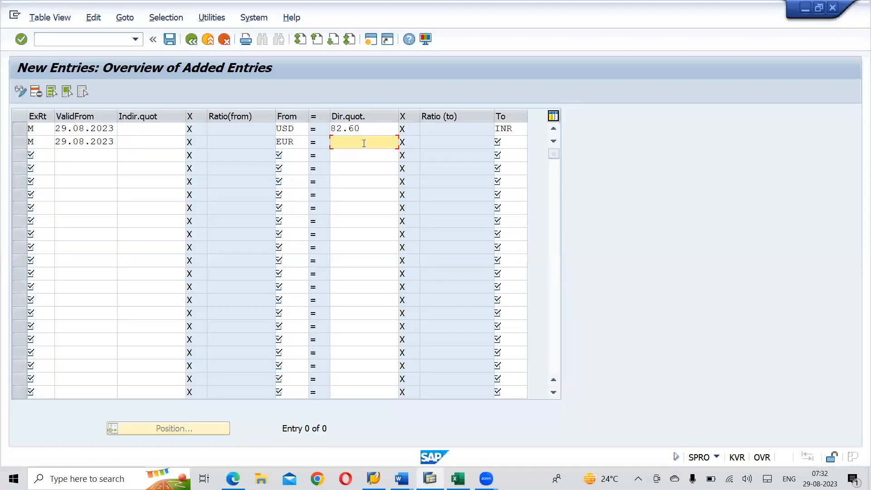
text(89.54)
key(BackSpace)
text(3)
key(Tab)
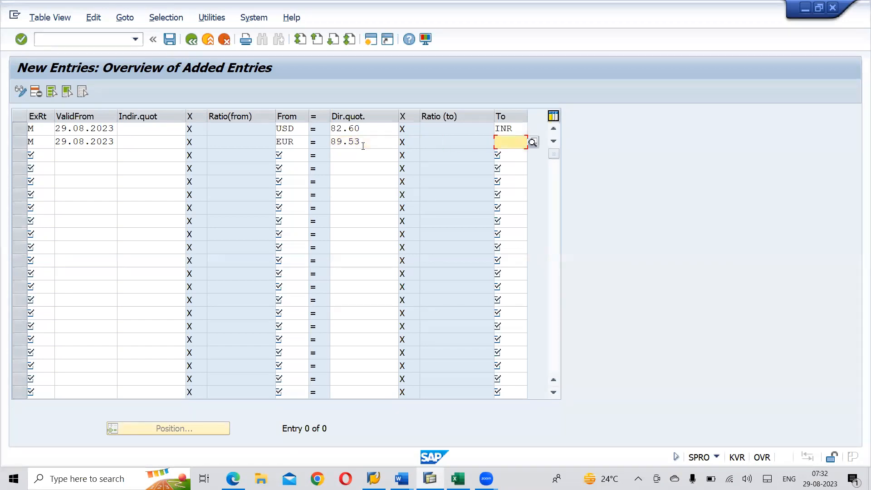
text(INR)
key(Down)
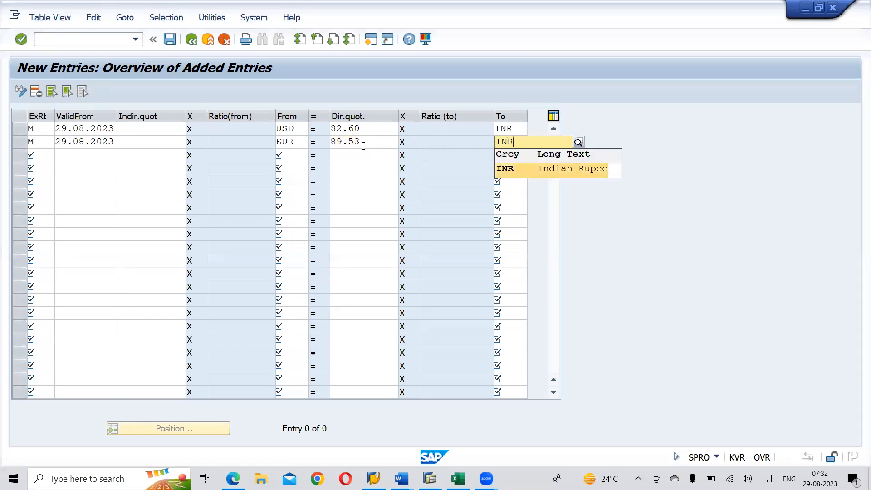
key(Tab)
Step: Start a third rate entry with rate type M, valid from 29.08.2023, and from-currency GBP
text(M)
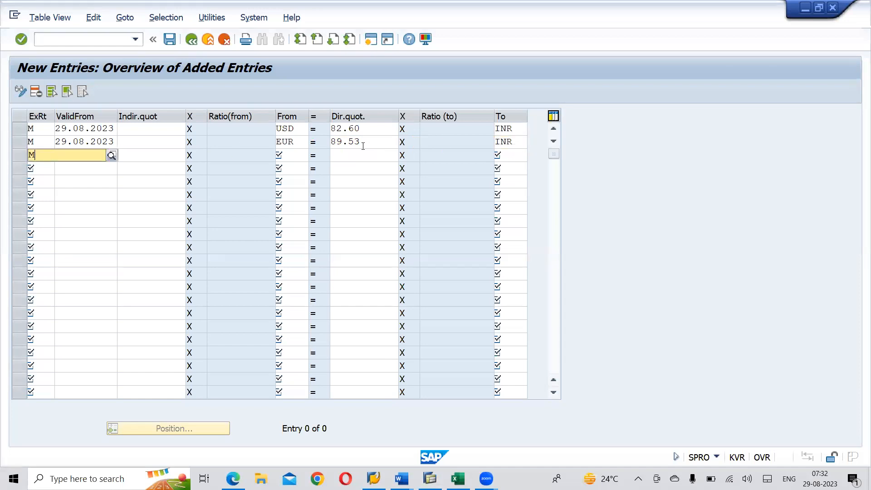
key(Tab)
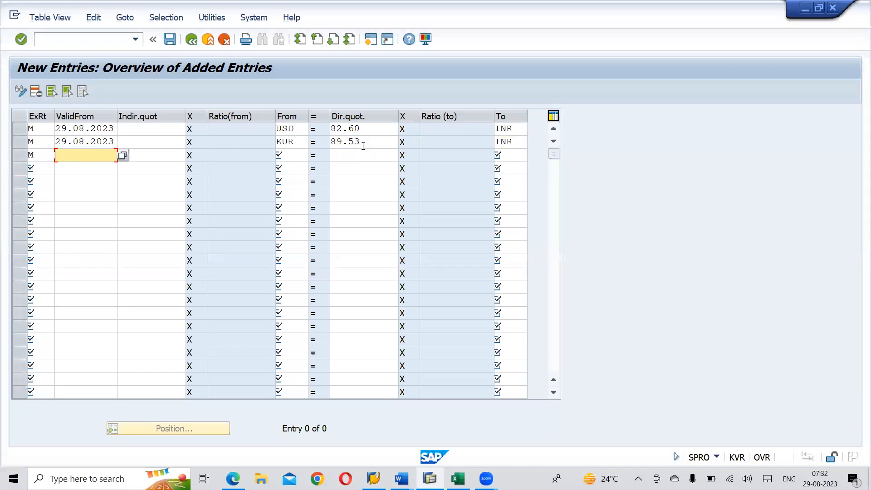
key(F4)
key(Return)
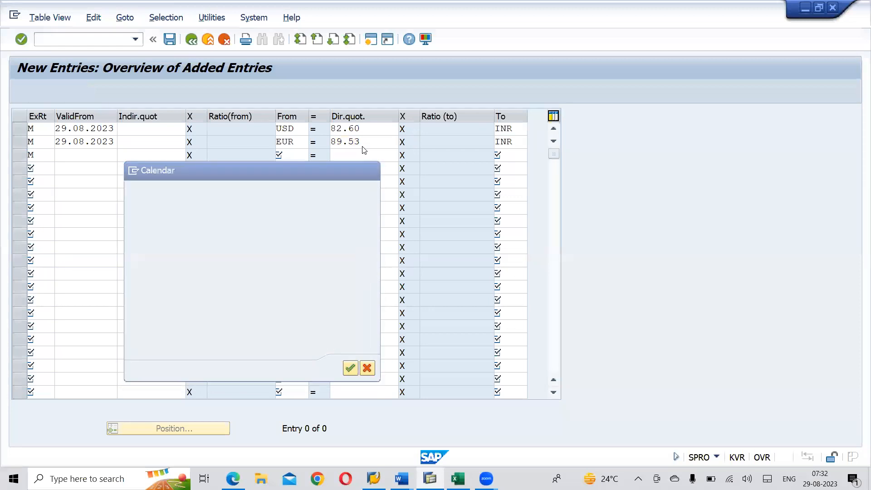
key(Tab)
key(Tab)
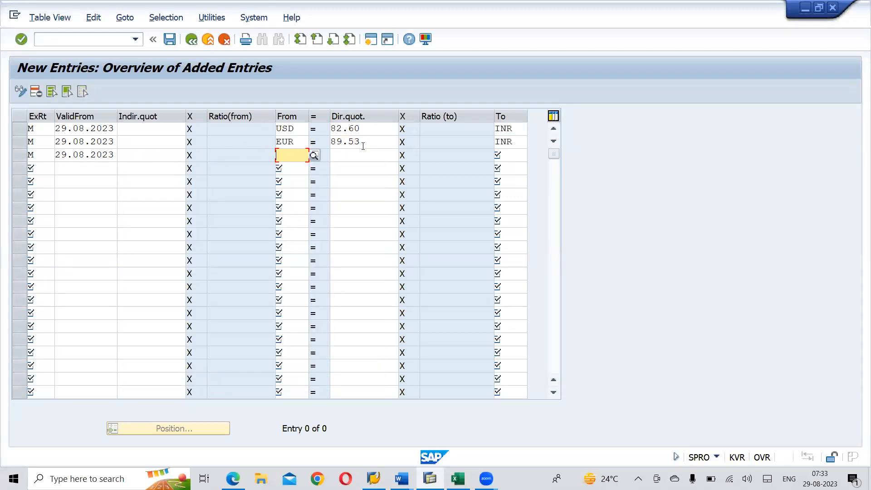
text(FBP)
key(BackSpace)
key(BackSpace)
key(BackSpace)
text(GBP)
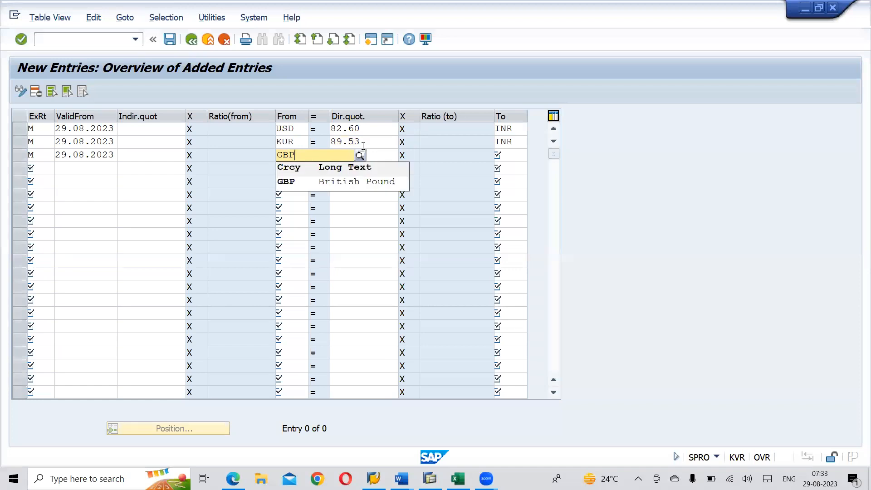
key(Tab)
Step: Switch to the browser and search Google for the GBP to INR rate
key(alt+Tab)
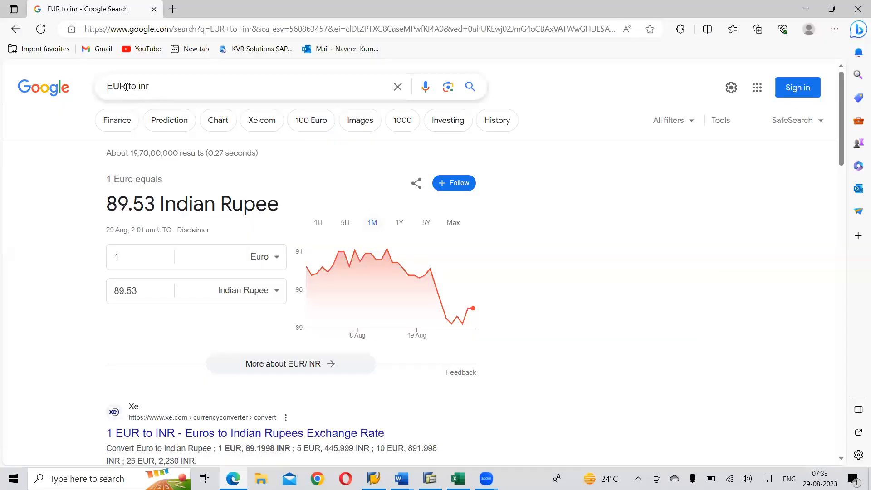
click(126, 87)
key(BackSpace)
key(BackSpace)
key(BackSpace)
text(GBP)
key(Return)
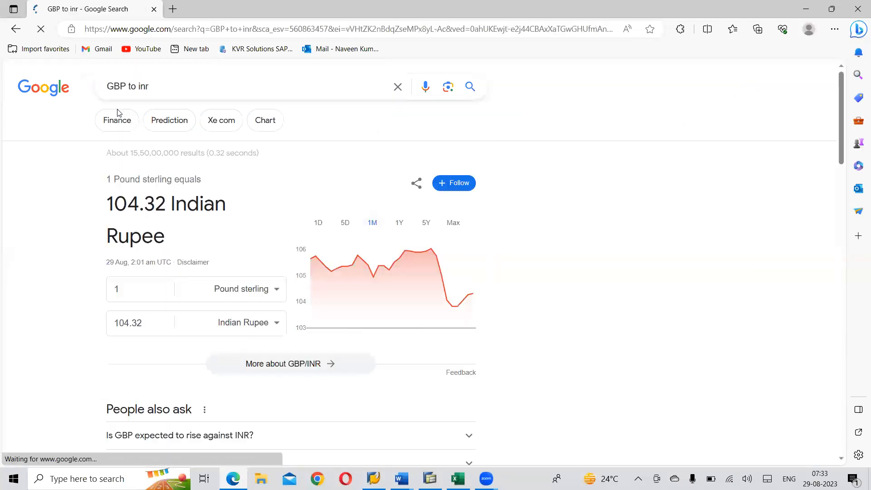
Step: Switch back to SAP and complete the GBP entry with direct quotation 104.32 and to-currency INR
key(alt+Tab)
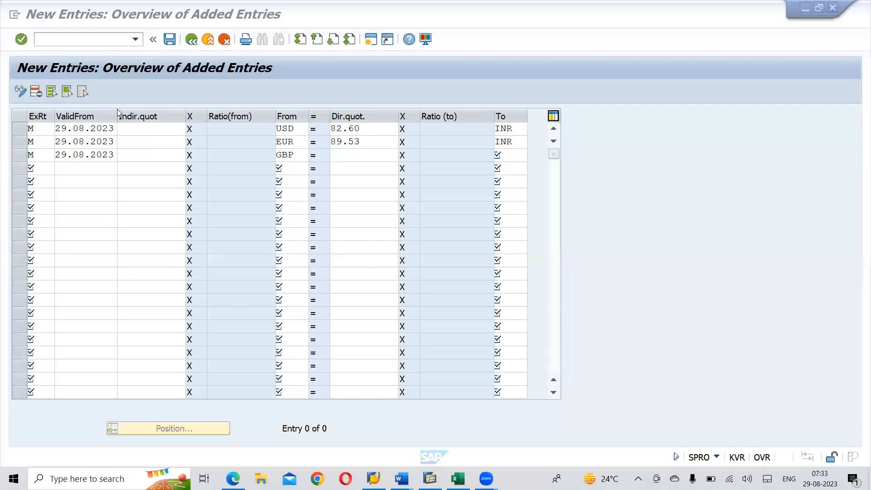
text(10)
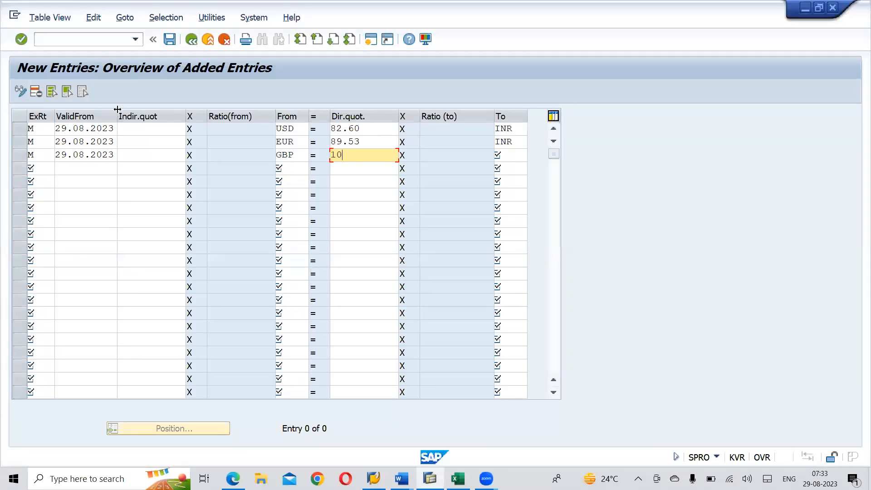
text(4.32)
key(Tab)
text(INR)
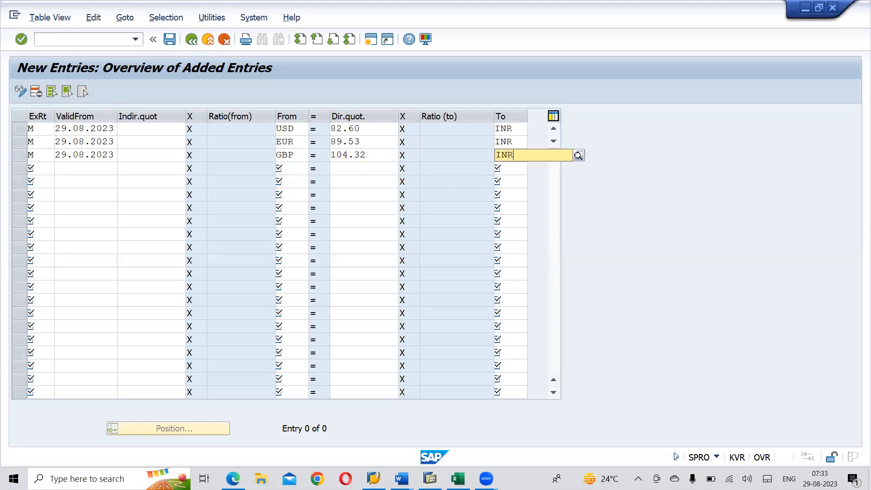
key(Return)
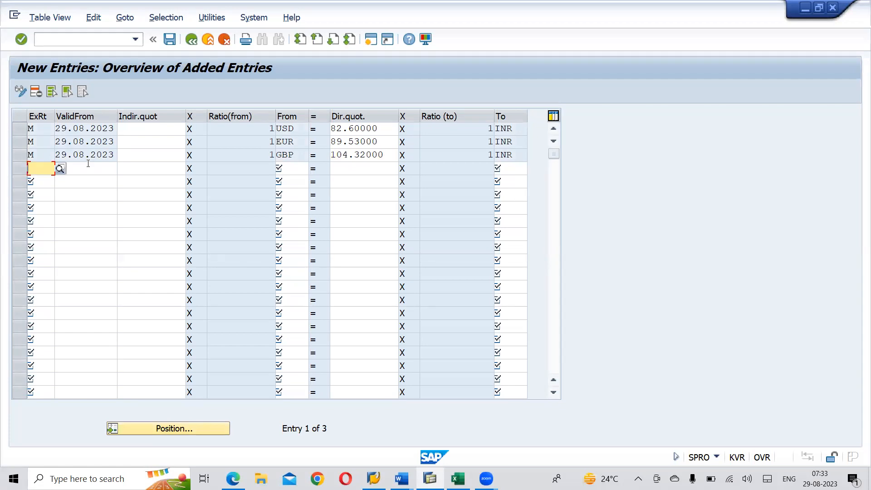
Step: Start a fourth rate entry with rate type M, valid from 29.08.2023, and from-currency CAD
text(M)
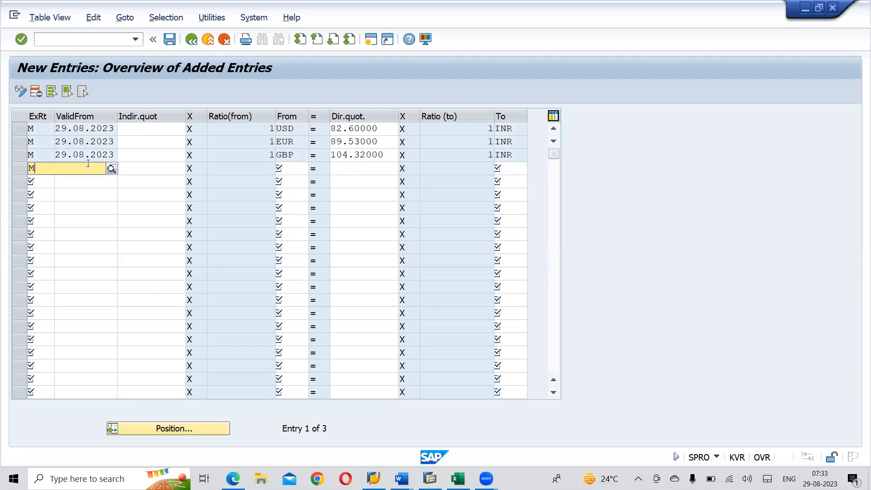
click(88, 164)
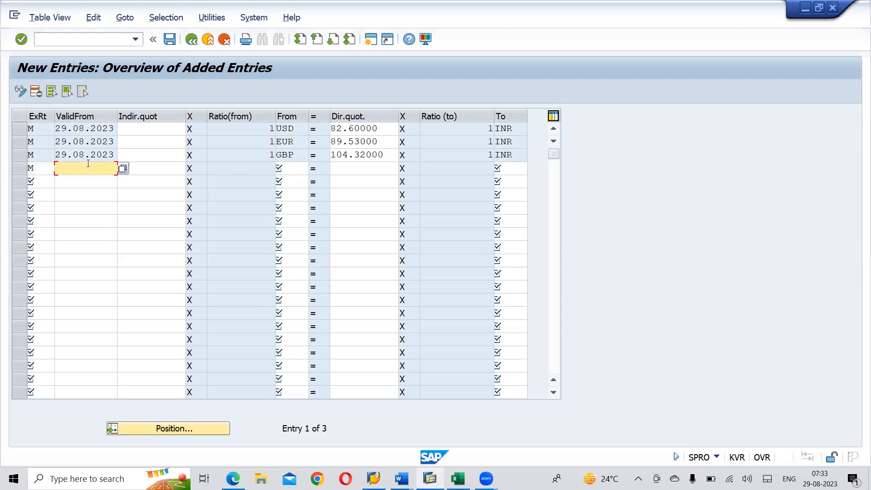
key(F4)
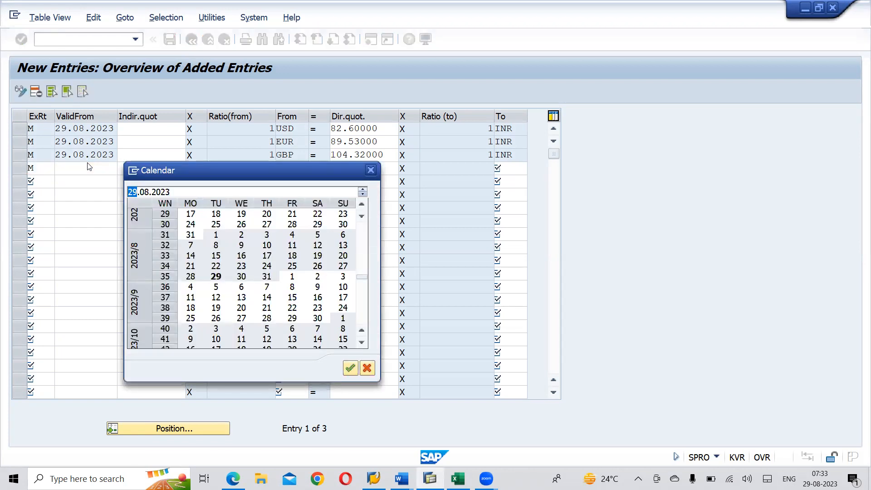
key(Return)
key(Tab)
key(Tab)
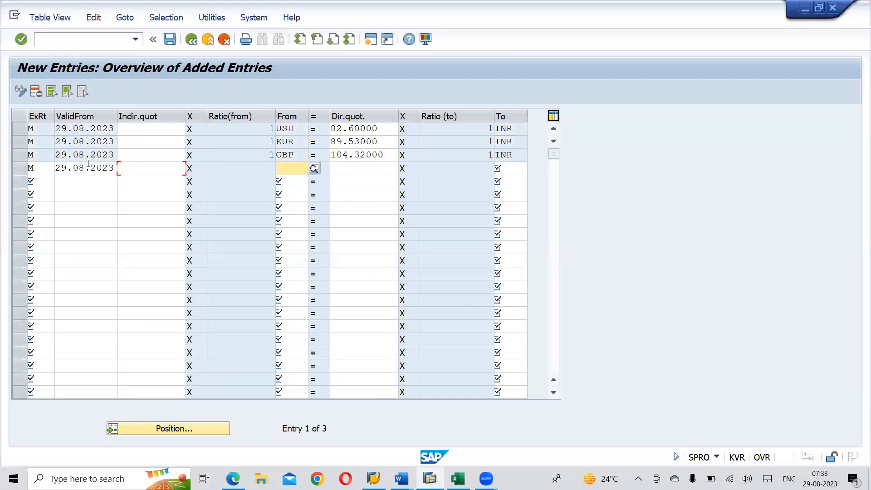
text(CAD)
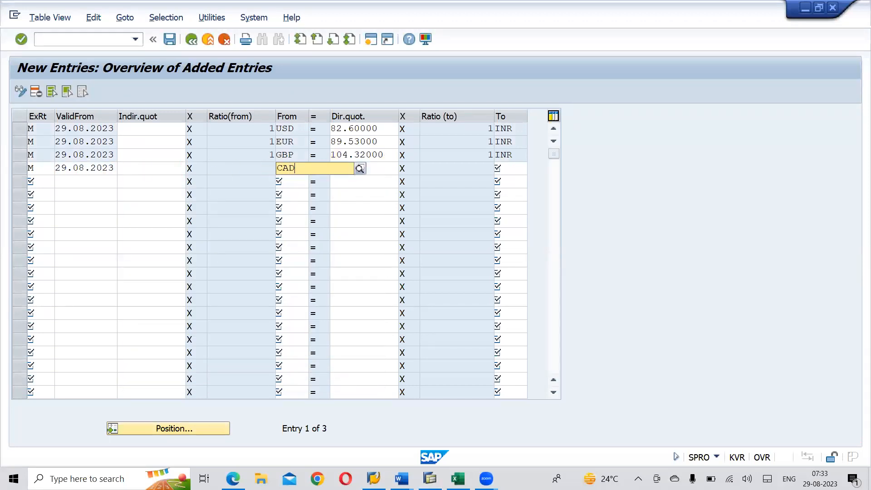
key(Tab)
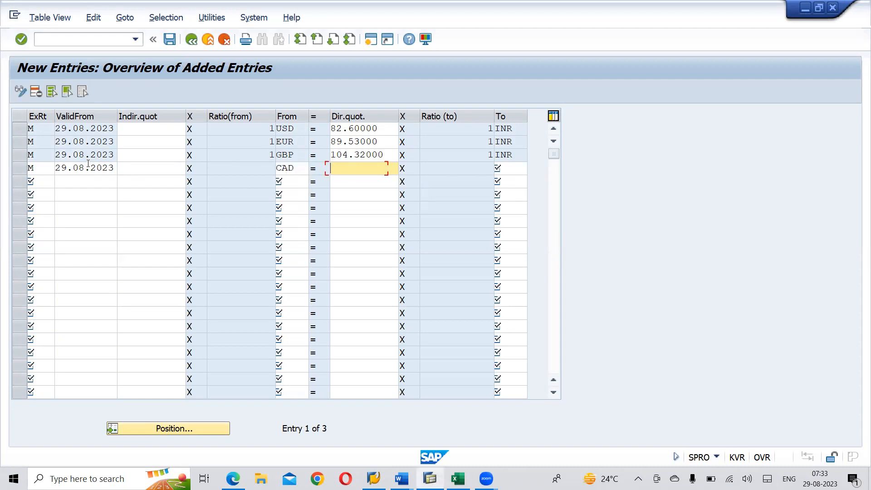
Step: Switch to the browser and search Google for the CAD to INR rate
key(alt+Tab)
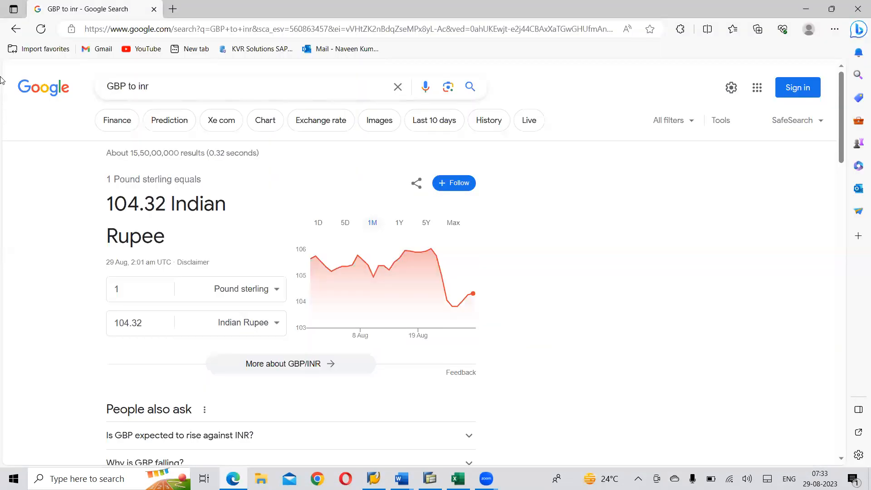
click(126, 85)
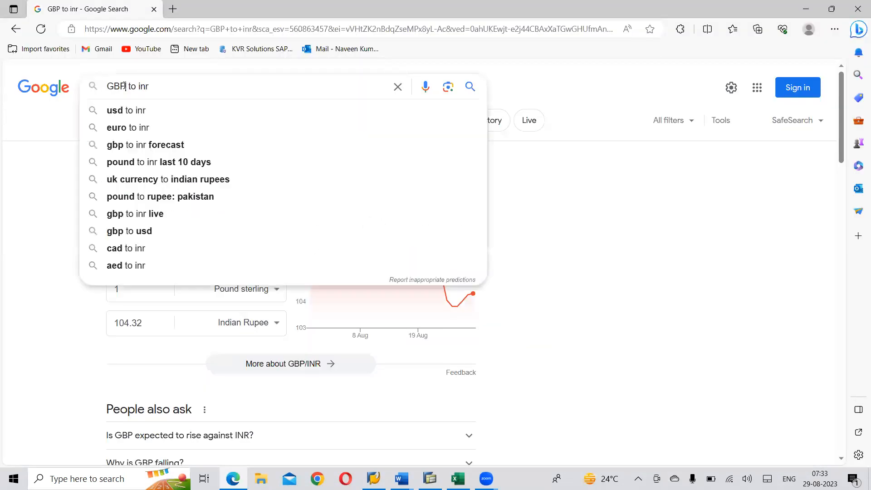
key(BackSpace)
key(BackSpace)
key(BackSpace)
text(CAD)
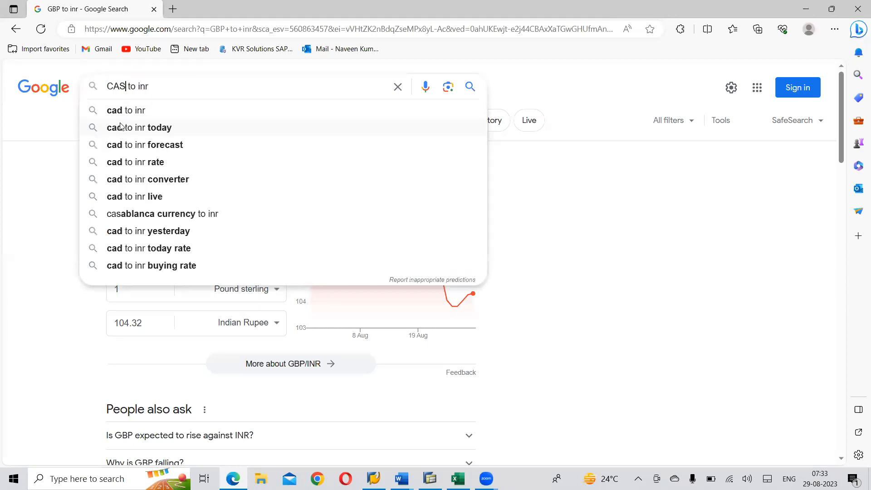
key(Return)
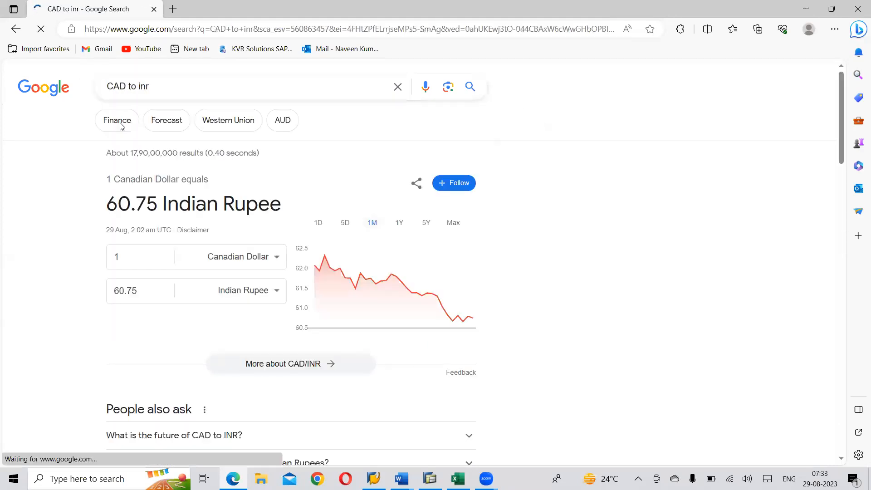
Step: Back in SAP, complete the CAD entry with direct quotation 60.75 and to-currency INR, rechecking the rate in the browser
key(alt+Tab)
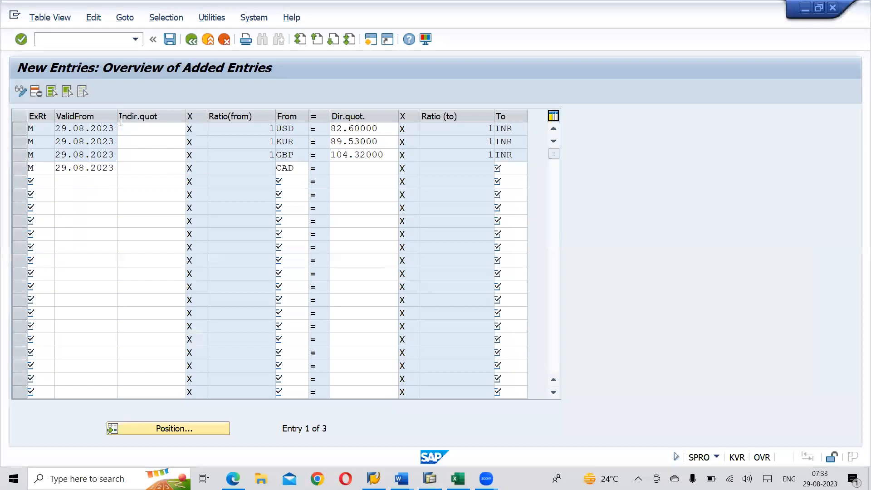
text(60)
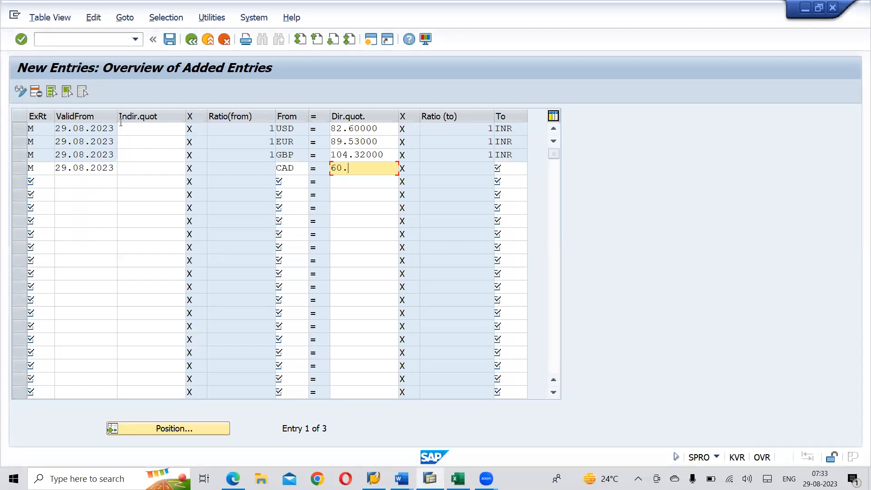
text(.75)
key(alt+Tab)
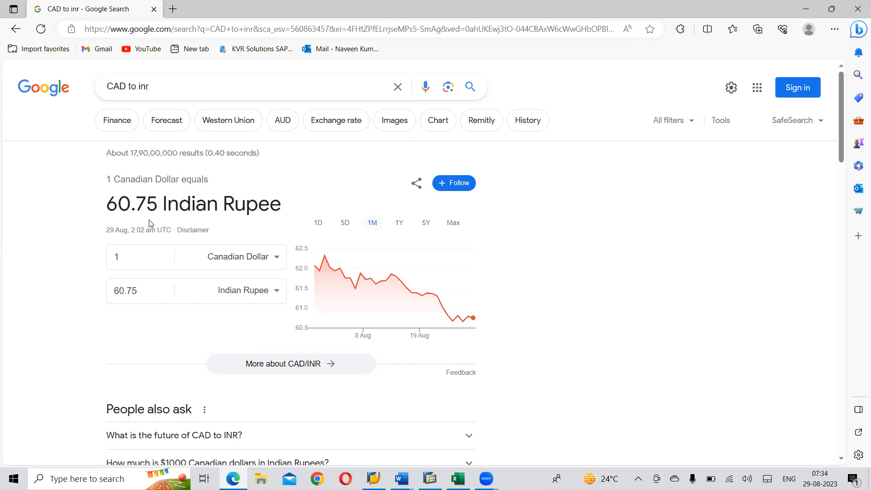
key(alt+Tab)
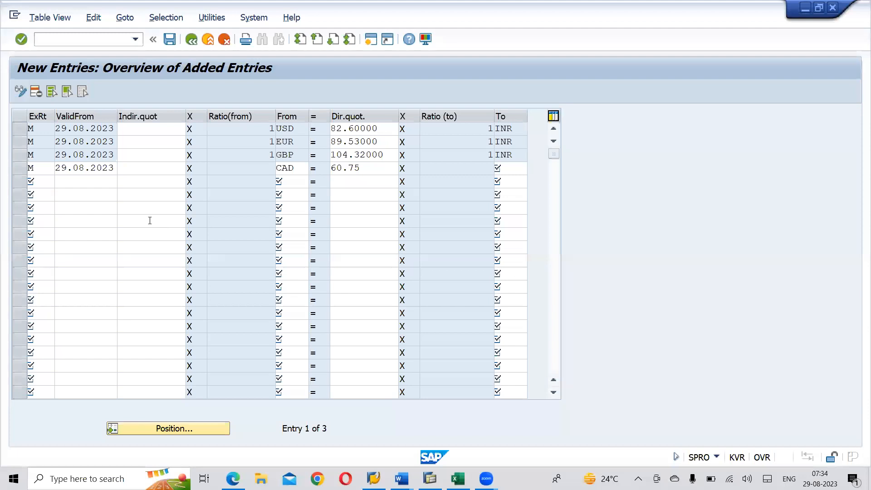
key(Tab)
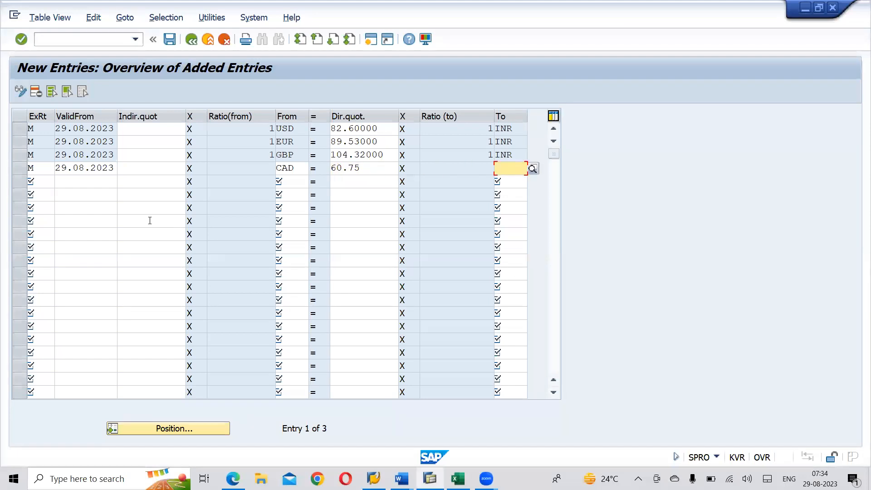
text(INR)
key(Return)
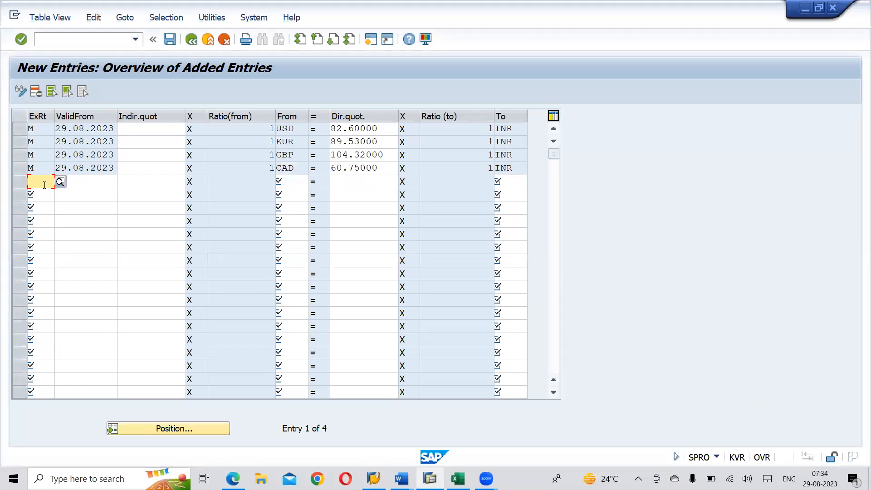
Step: Start a fifth rate entry with rate type M, valid from 29.08.2023, and from-currency SGD
text(M)
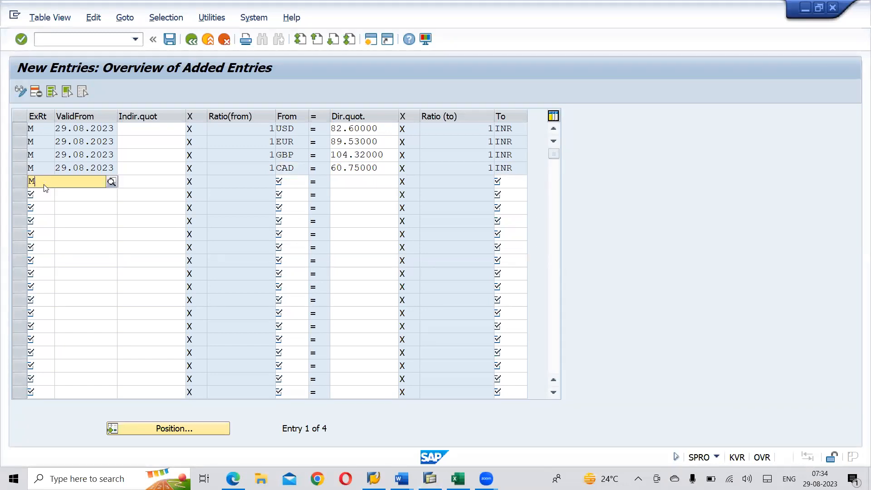
key(Tab)
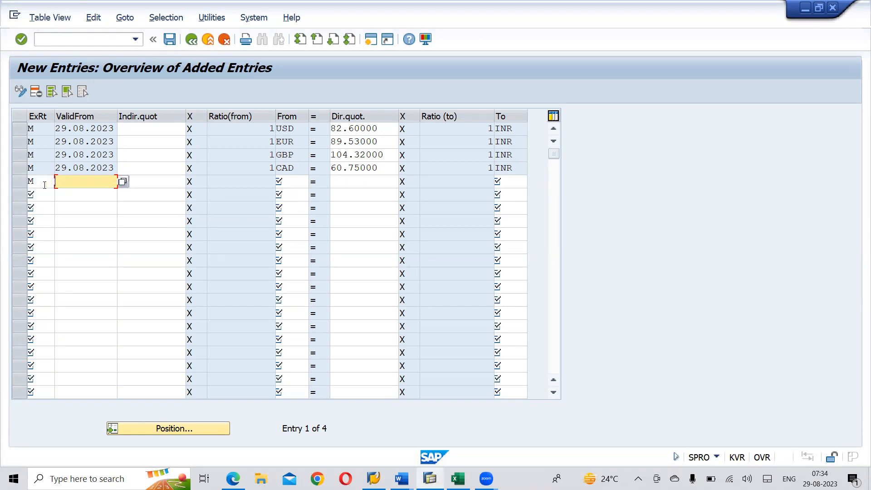
key(F4)
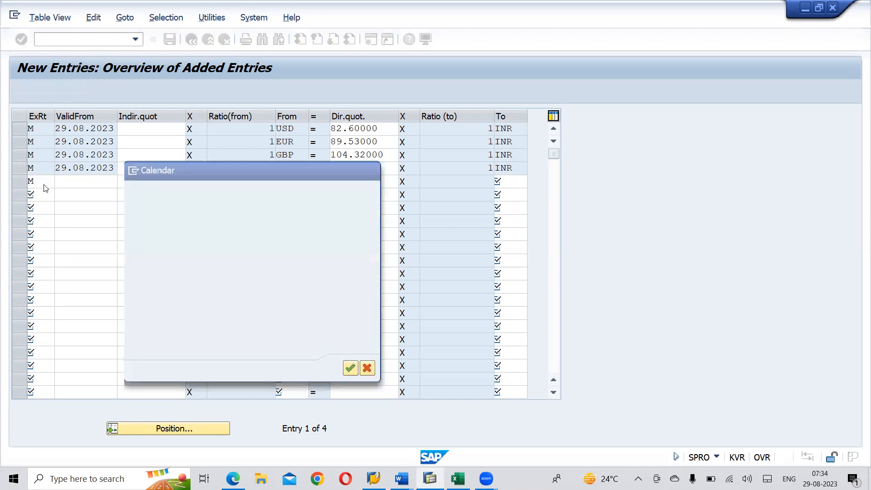
key(Return)
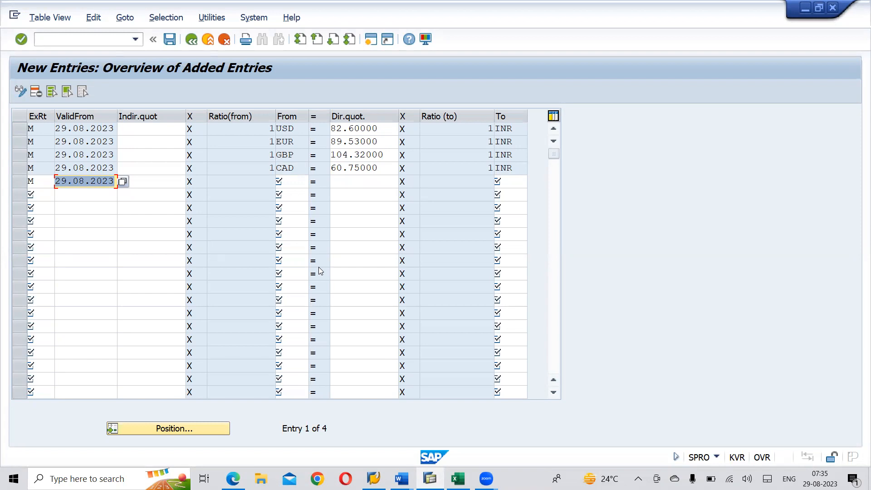
key(Tab)
key(Tab)
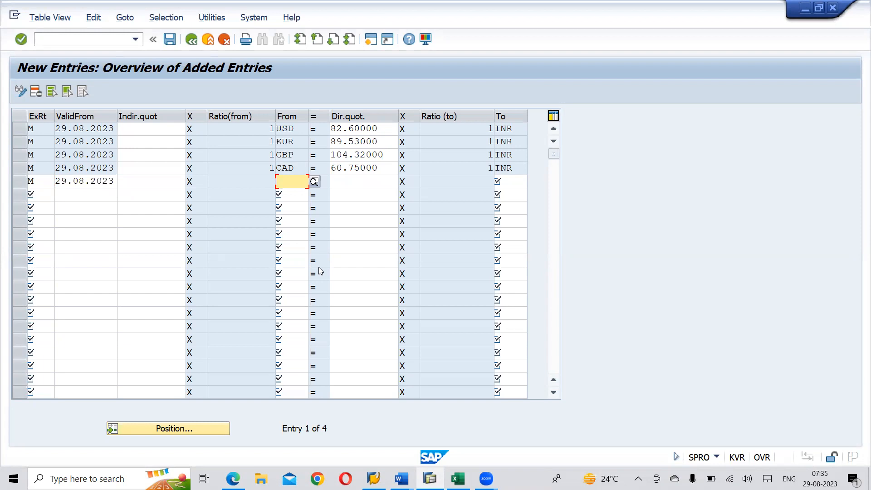
text(SGD)
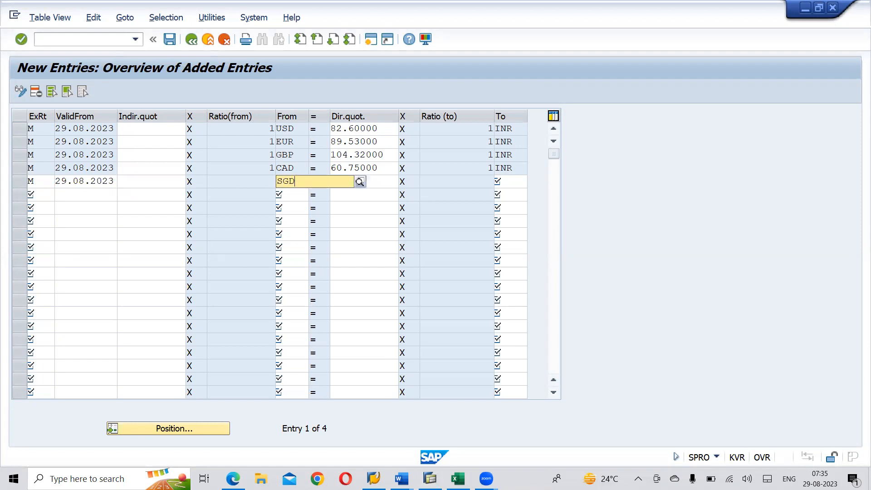
key(Tab)
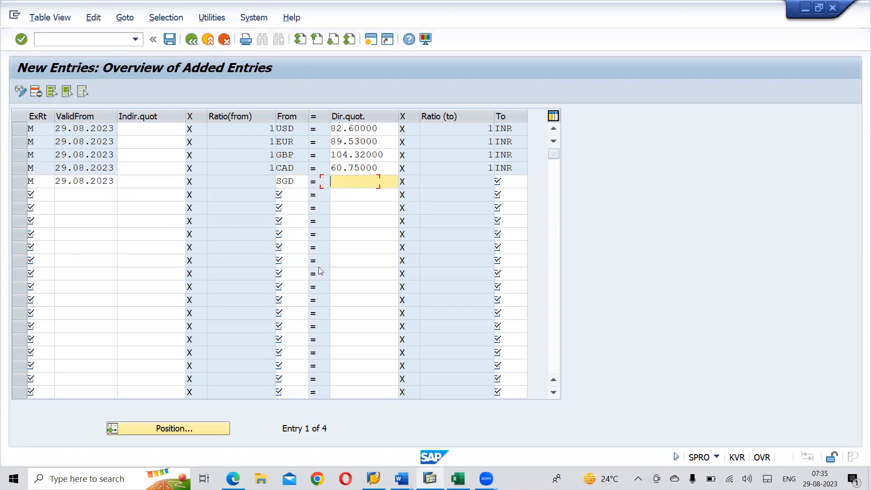
Step: Switch to the browser and search Google for the SGD to INR rate
key(alt+Tab)
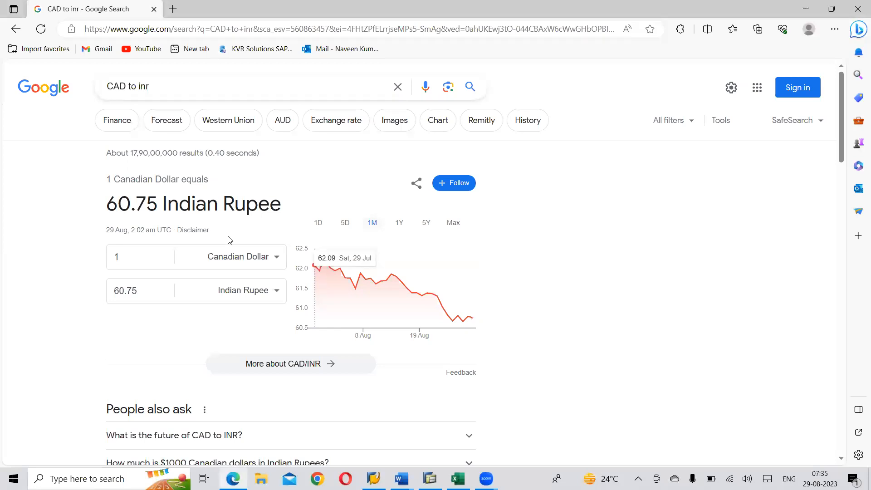
click(125, 88)
key(BackSpace)
key(BackSpace)
key(BackSpace)
text(SGD)
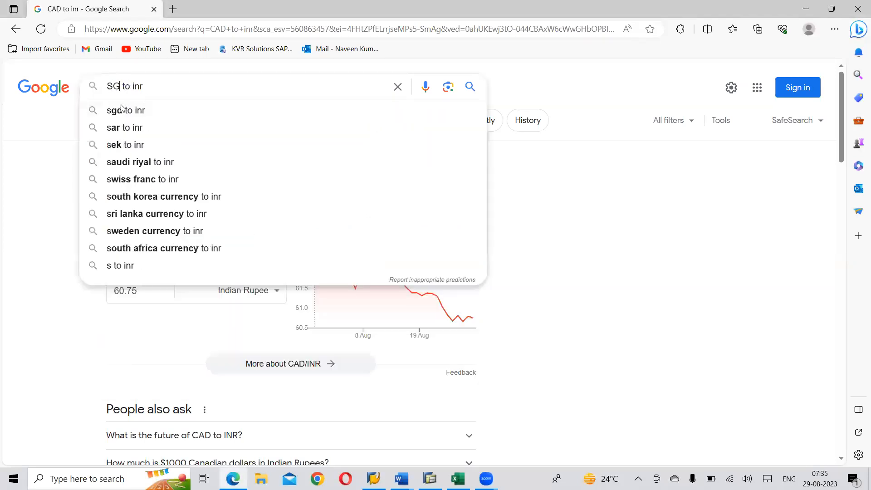
key(Return)
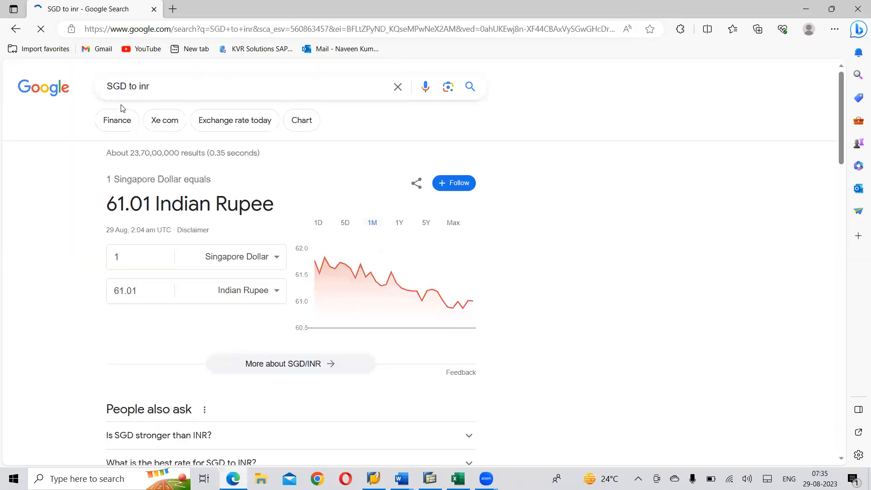
Step: Back in SAP, complete the SGD entry with direct quotation 61.01 and to-currency INR
key(alt+Tab)
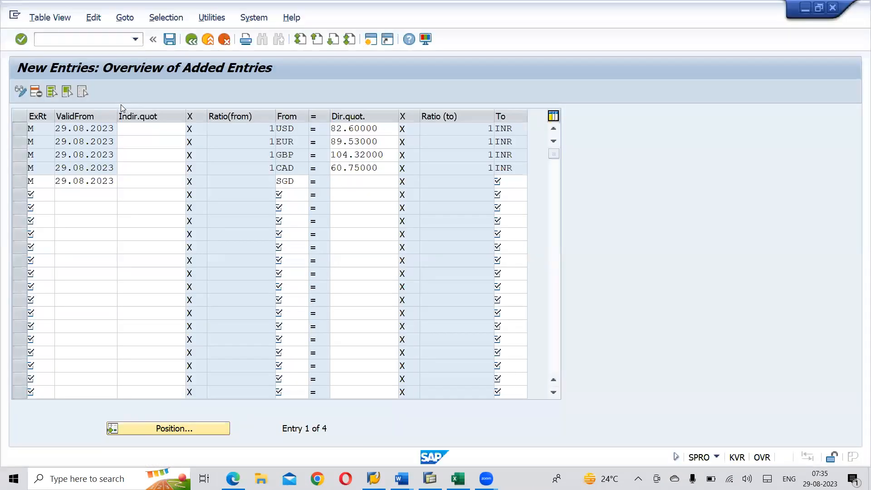
text(6)
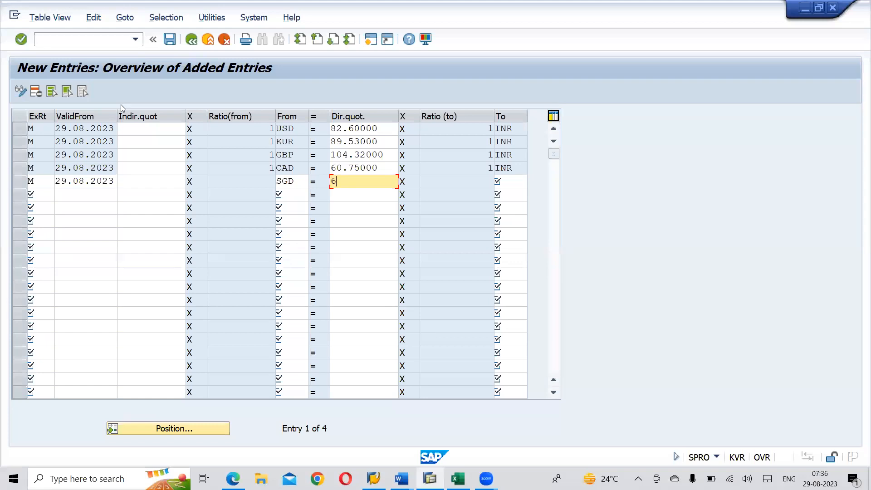
text(1.01)
key(Tab)
text(INR)
key(Return)
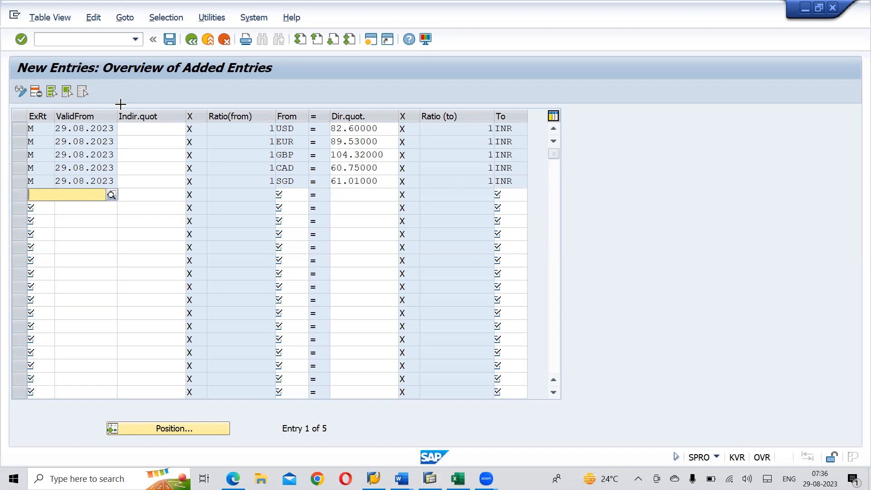
Step: Copy the five completed exchange rate entries, USD through SGD, and paste them into the empty rows directly below
drag(28, 124, 514, 183)
key(ctrl+c)
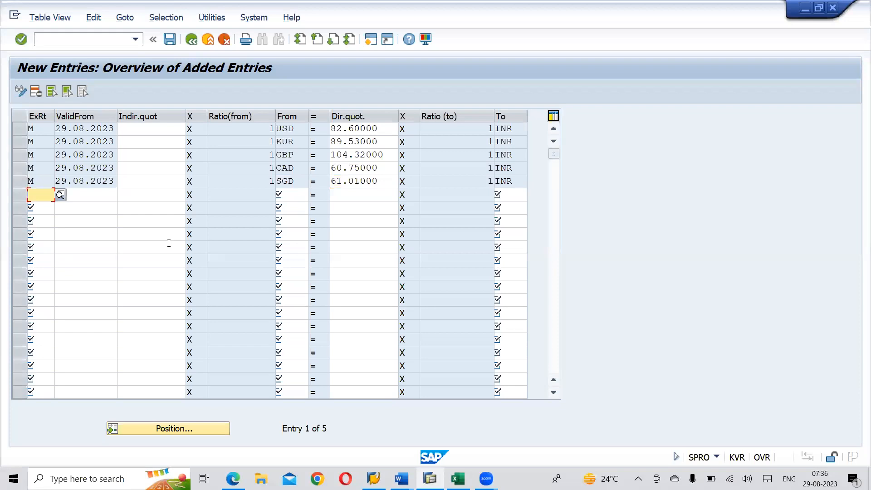
key(ctrl+v)
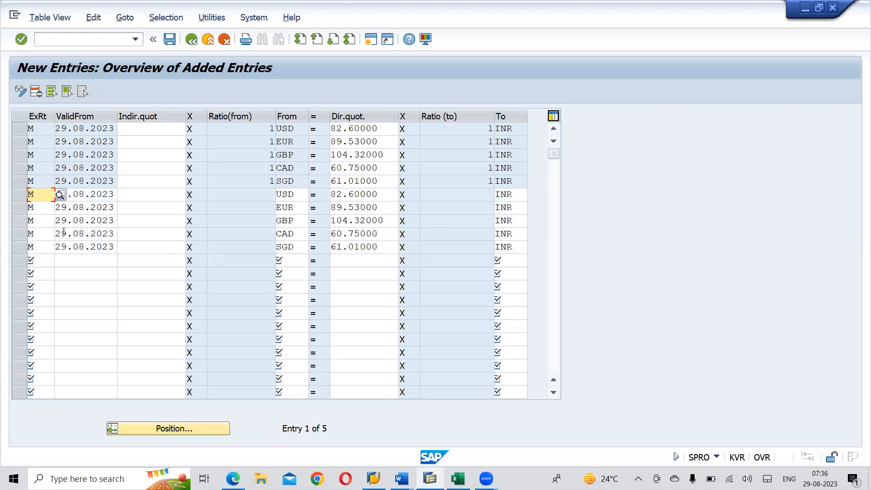
Step: Change the exchange rate type of the pasted USD and EUR entries to P
key(Delete)
text(P)
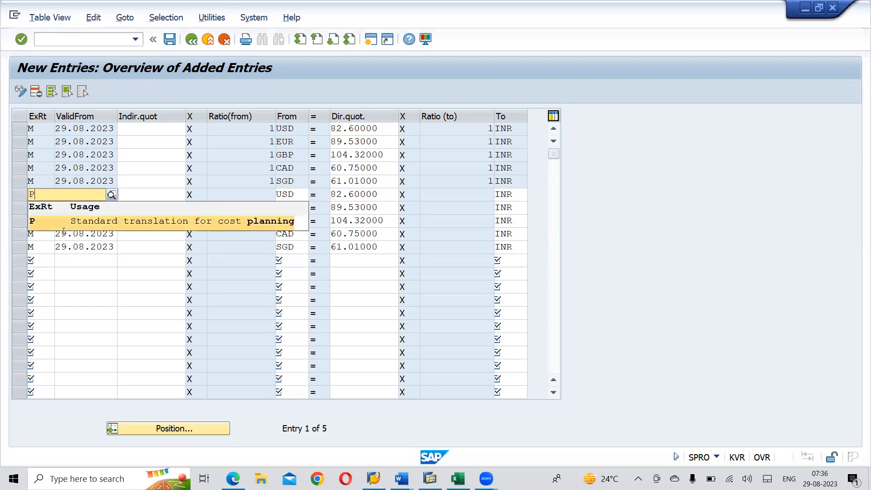
key(Tab)
key(Left)
key(Down)
key(Up)
key(Delete)
text(P)
key(Tab)
key(Left)
key(Down)
Step: Change the exchange rate type of the pasted GBP, CAD and SGD entries to P and validate the new rows
key(BackSpace)
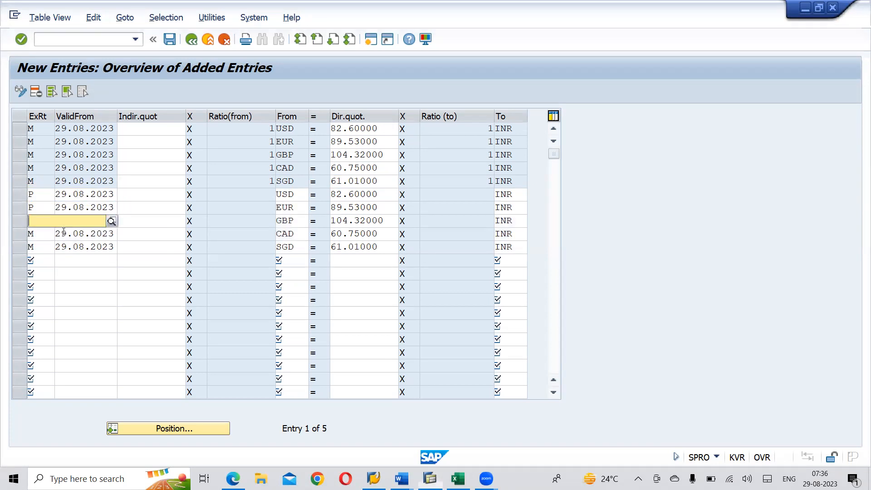
text(P)
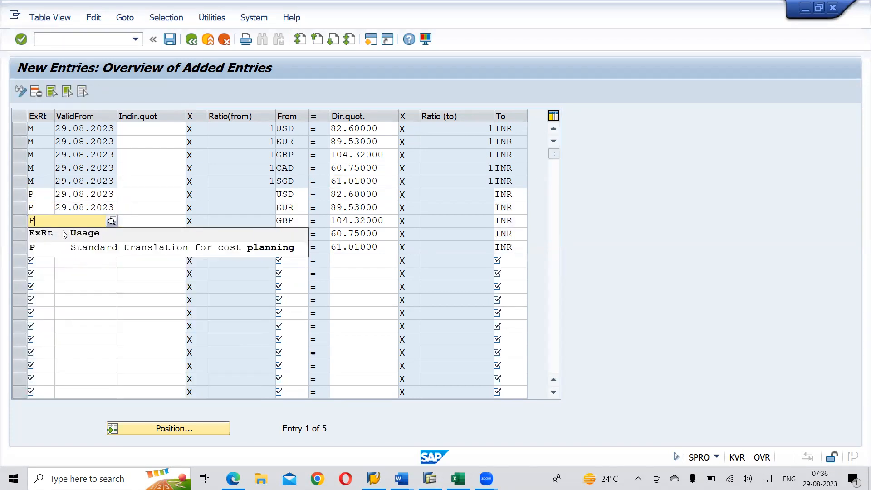
click(78, 255)
key(Down)
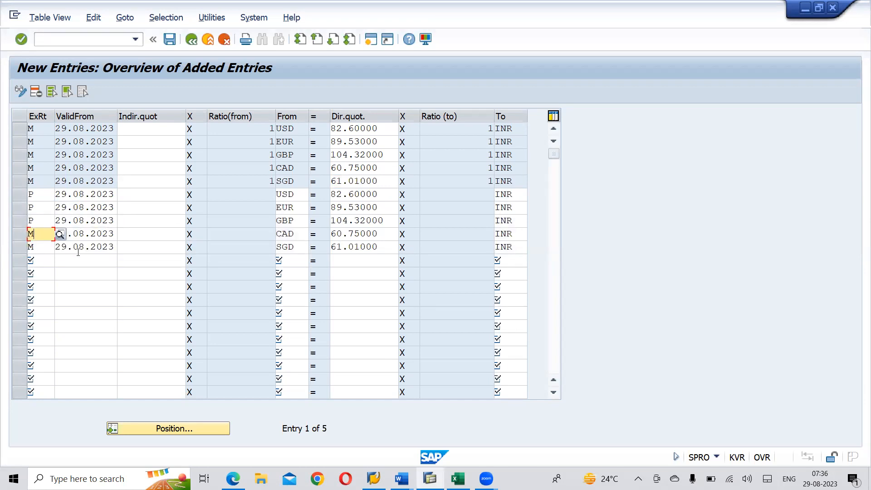
key(Delete)
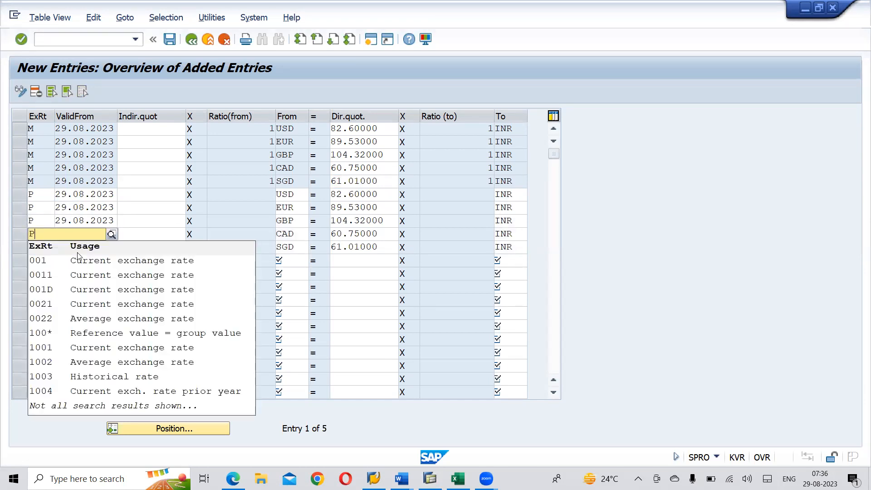
text(P)
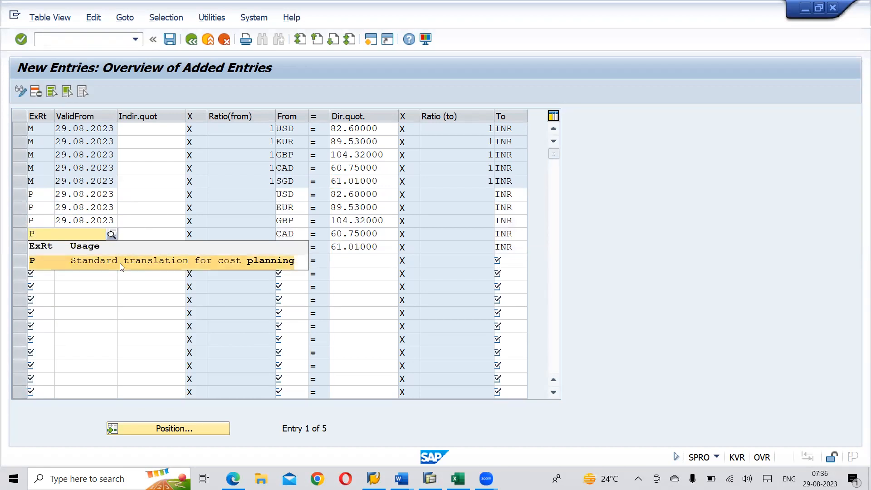
click(119, 263)
click(45, 247)
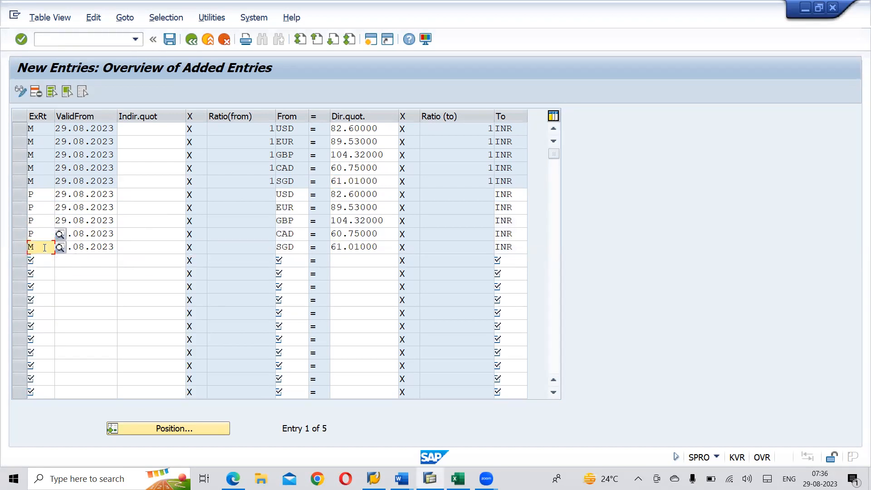
key(BackSpace)
text(P)
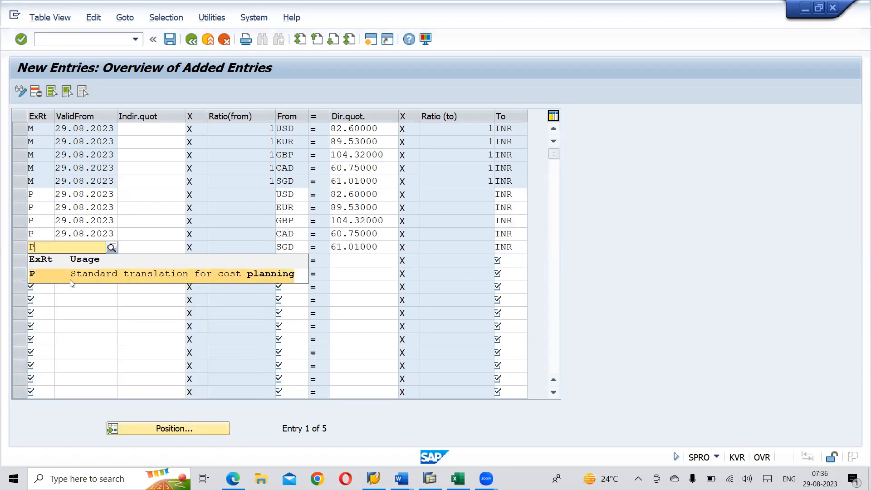
click(72, 283)
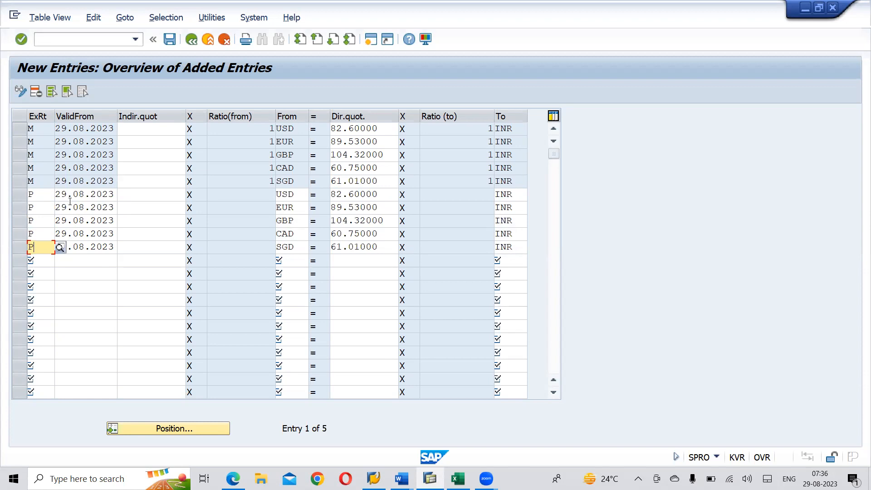
key(Return)
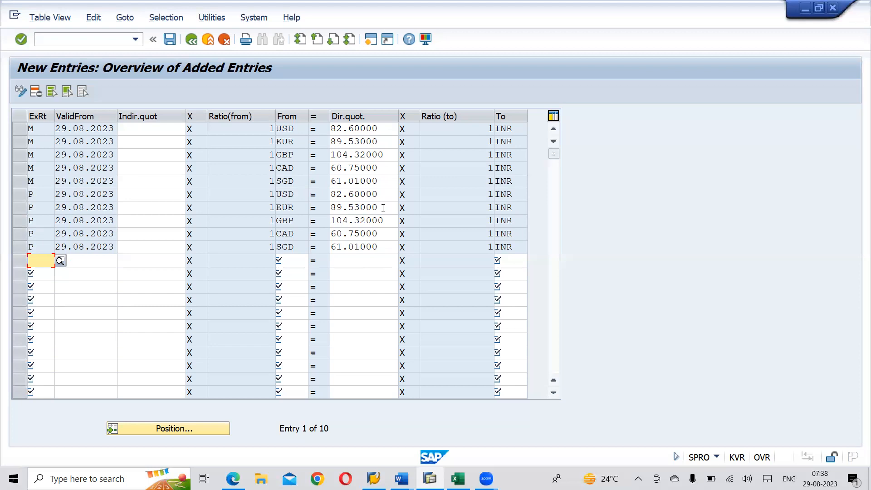
Step: Compare the SGD to INR rate in the browser's Google results with the exchange rate entries in SAP
key(alt+Tab)
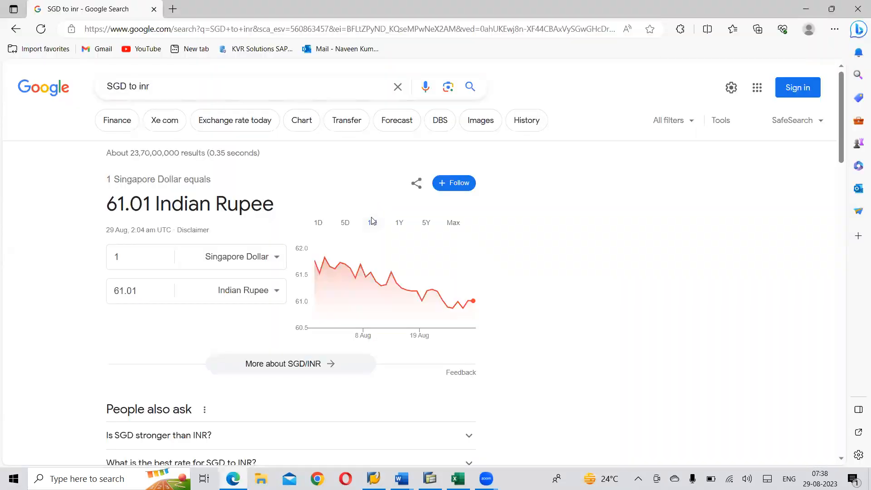
key(alt+Tab)
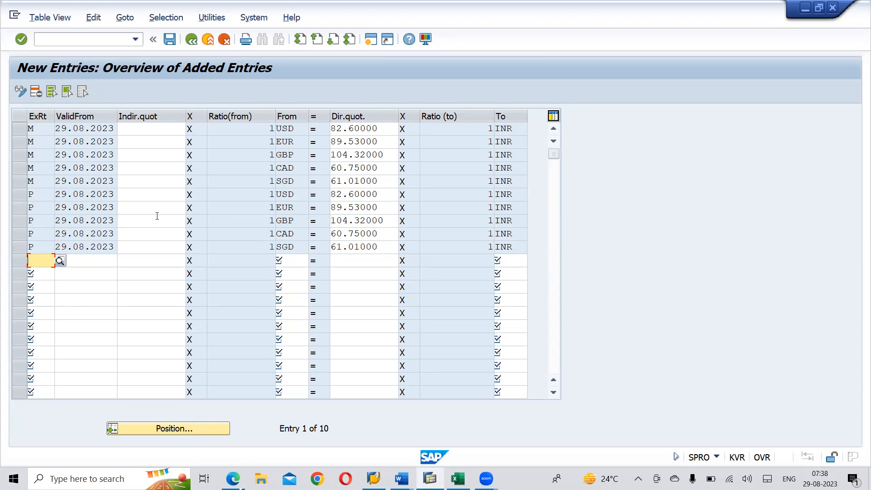
key(alt+Tab)
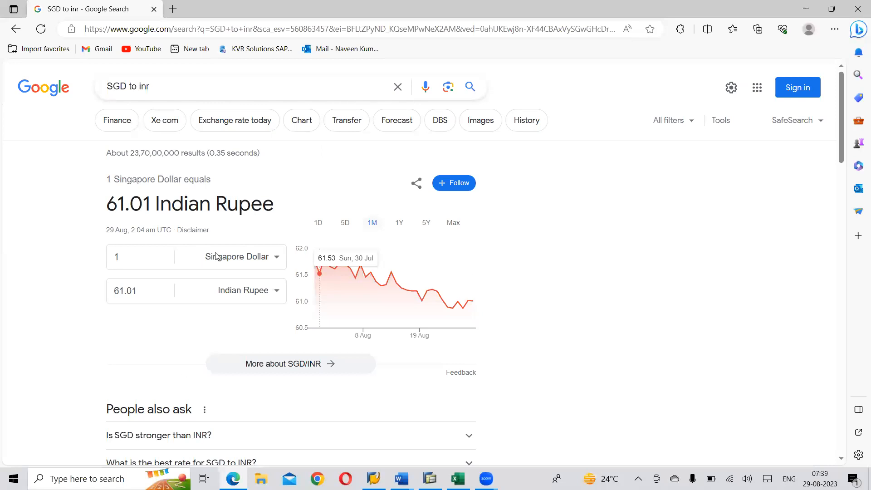
key(alt+Tab)
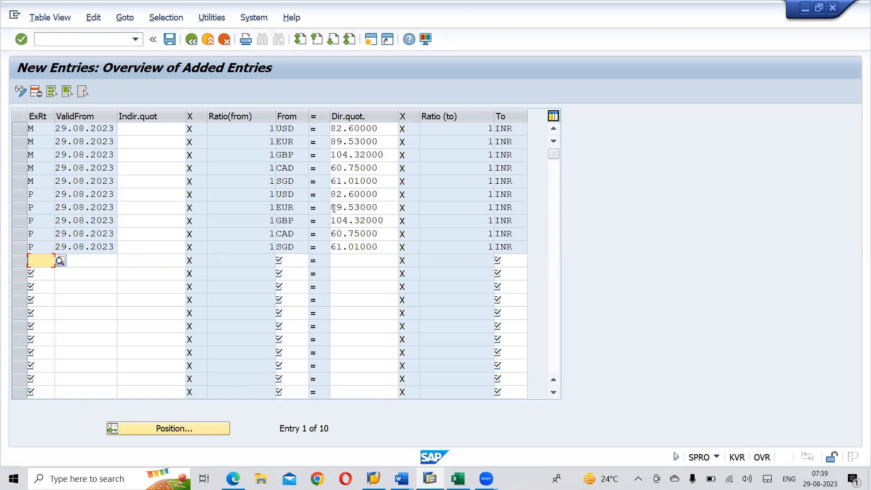
Step: Switch to the Excel workbook and review the direct and indirect quotation examples against the SAP entries and the Google rate
key(alt+Tab)
key(alt+Tab)
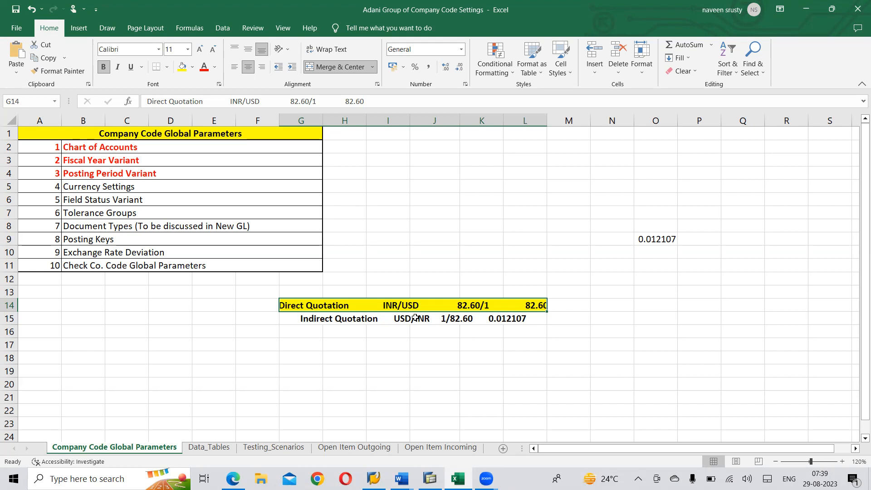
key(alt+Tab)
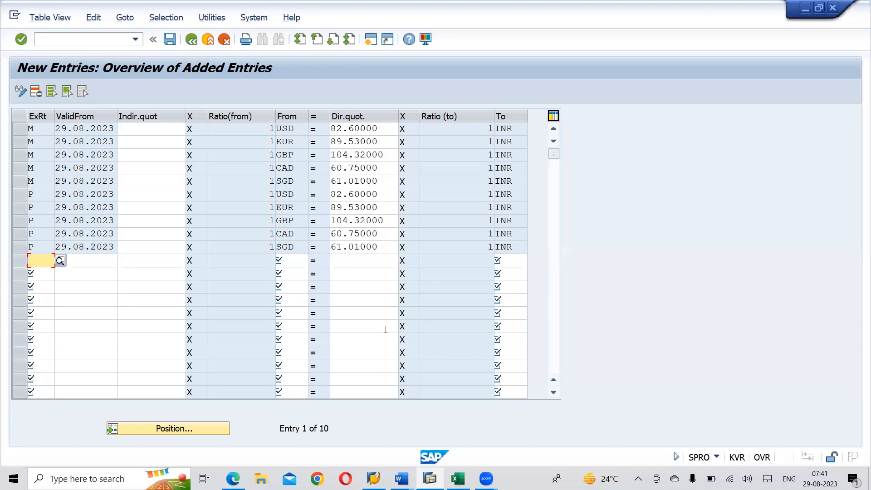
key(alt+Tab)
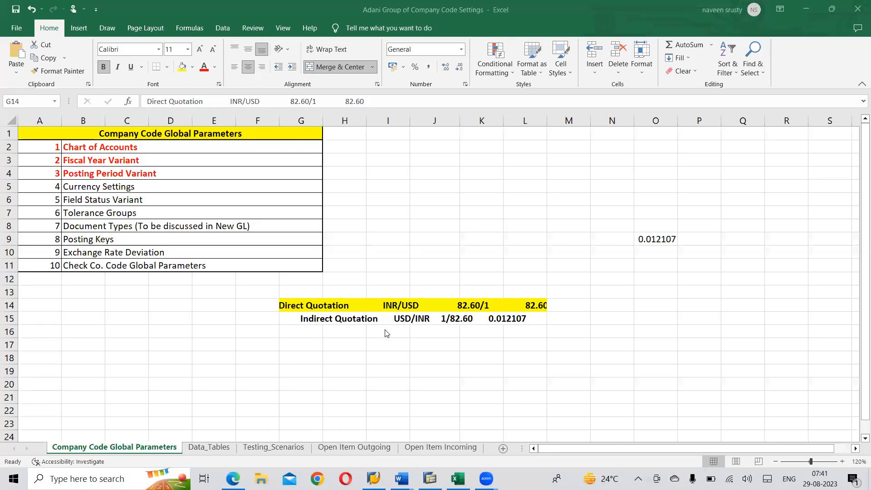
key(alt+Tab)
key(Tab)
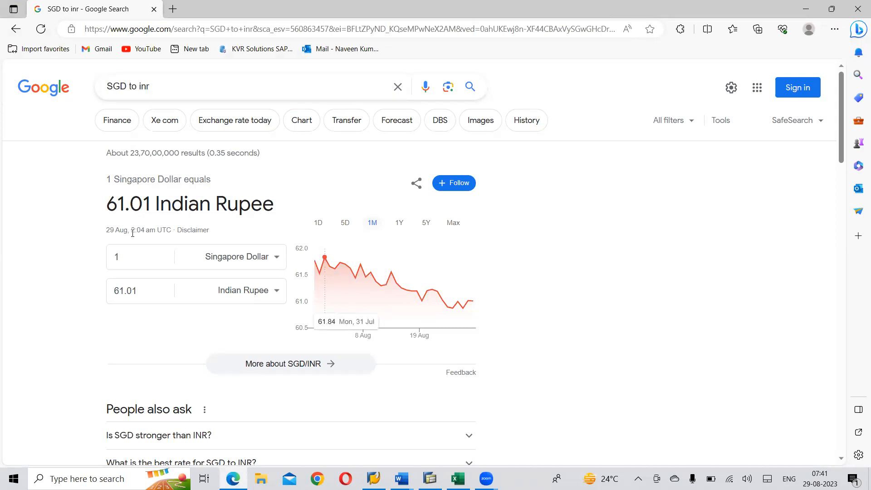
key(alt+Tab)
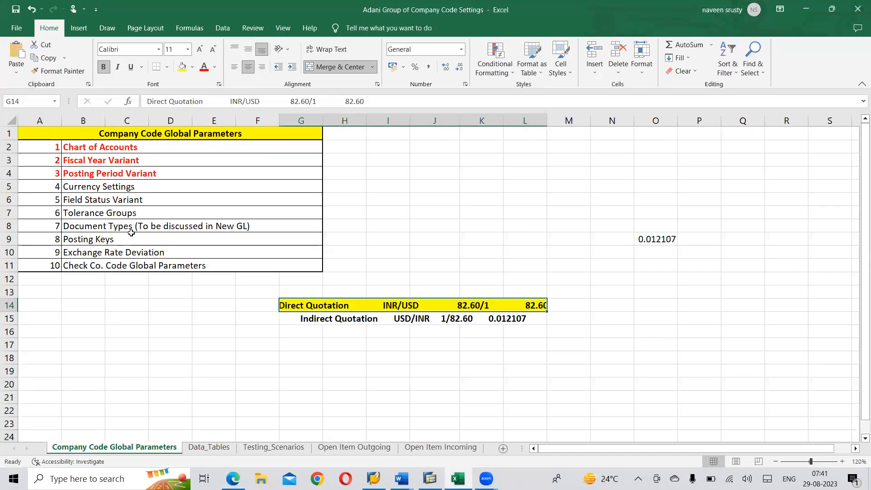
Step: Return to SAP and save the ten exchange rate entries under customizing request ER7K900068
key(alt+Tab)
key(Tab)
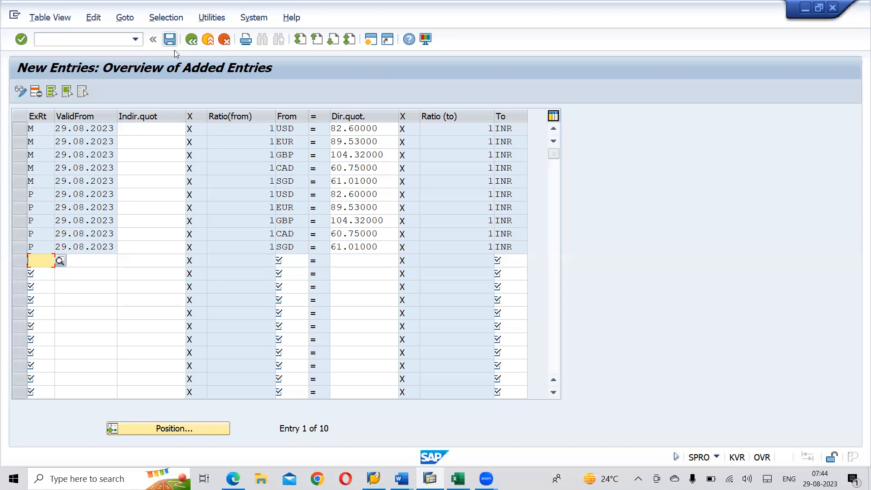
key(ctrl+s)
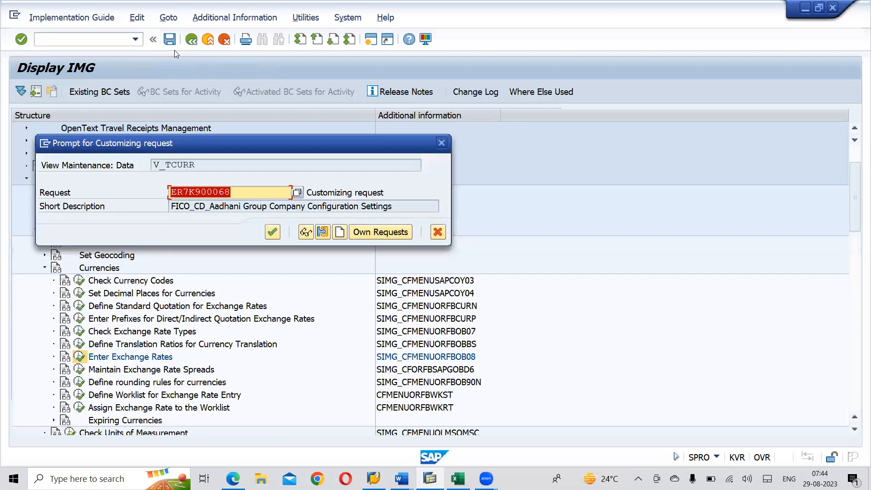
click(269, 236)
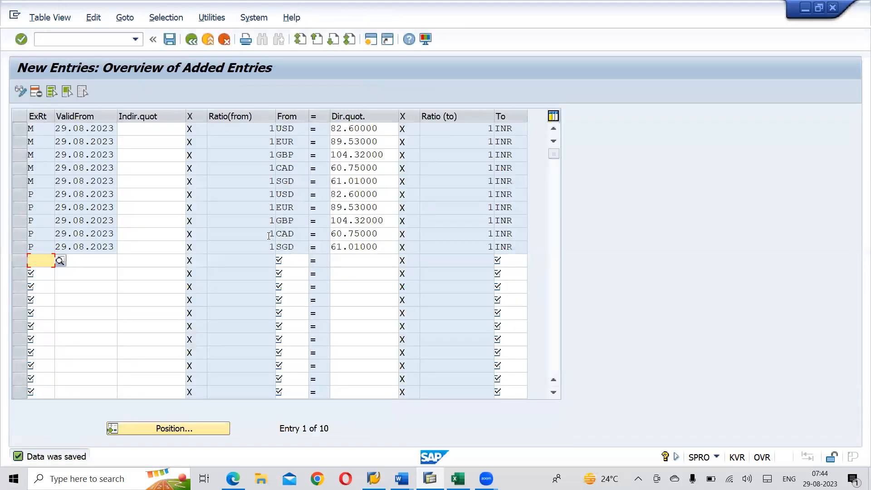
Step: Switch to the Word notes and review section 4.3 Enter Exchange Rate and the Field Status Variant section that follows
key(alt+Tab)
key(alt+Tab)
key(alt+Tab)
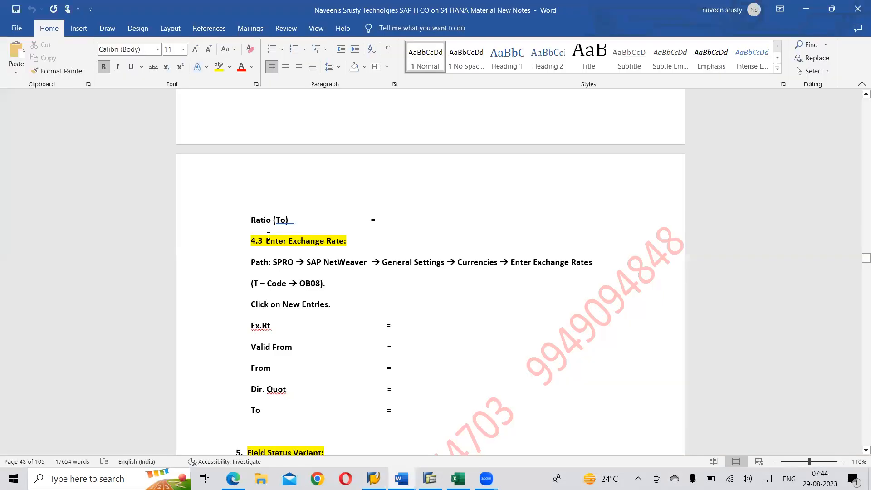
scroll(268, 235, down, 3)
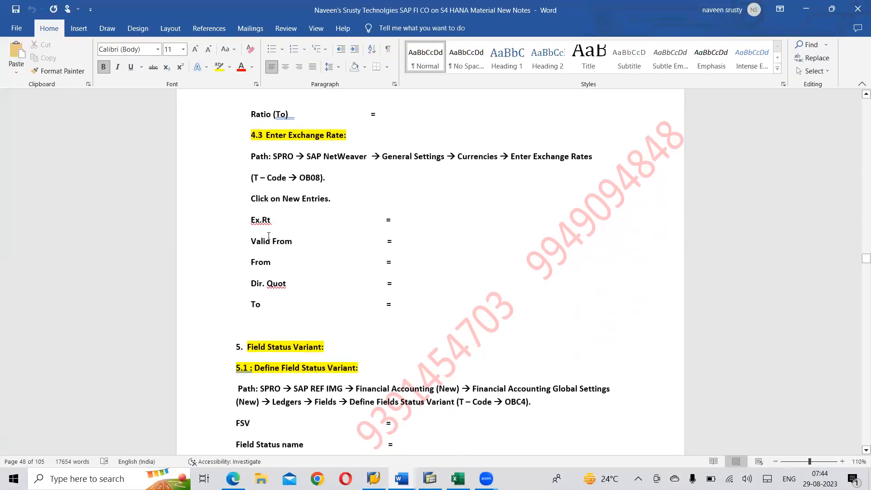
Step: Switch to the Excel workbook and format the Currency Settings row, including its number 4, in bold red
key(alt+Tab)
key(alt+Tab)
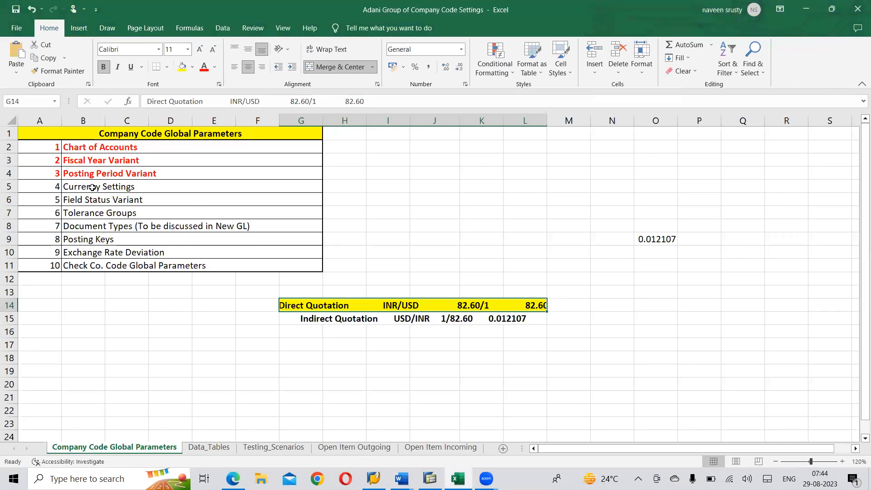
click(92, 188)
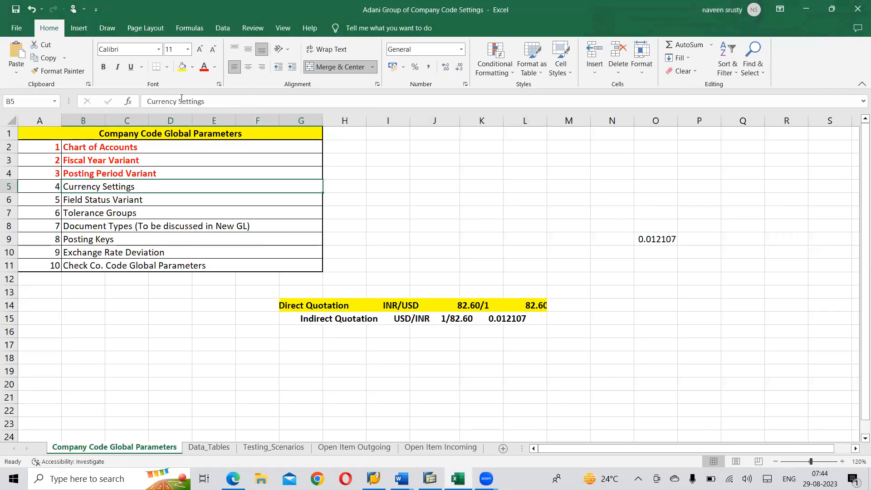
click(204, 66)
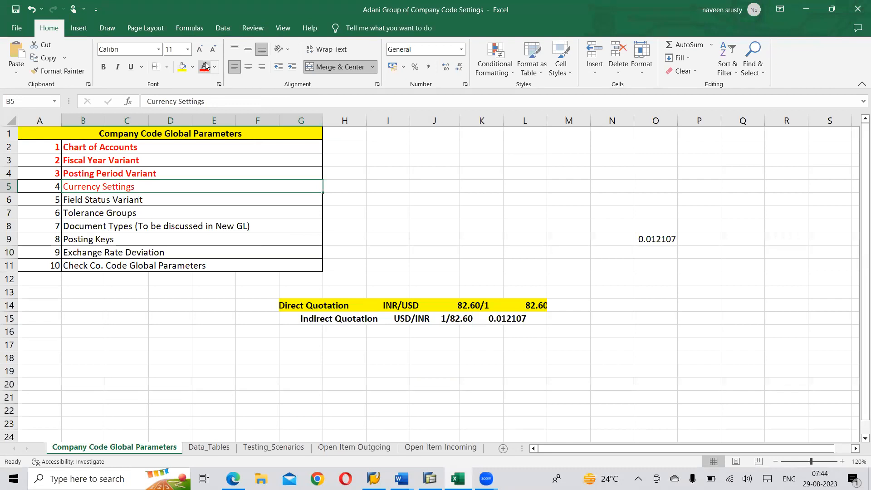
click(56, 186)
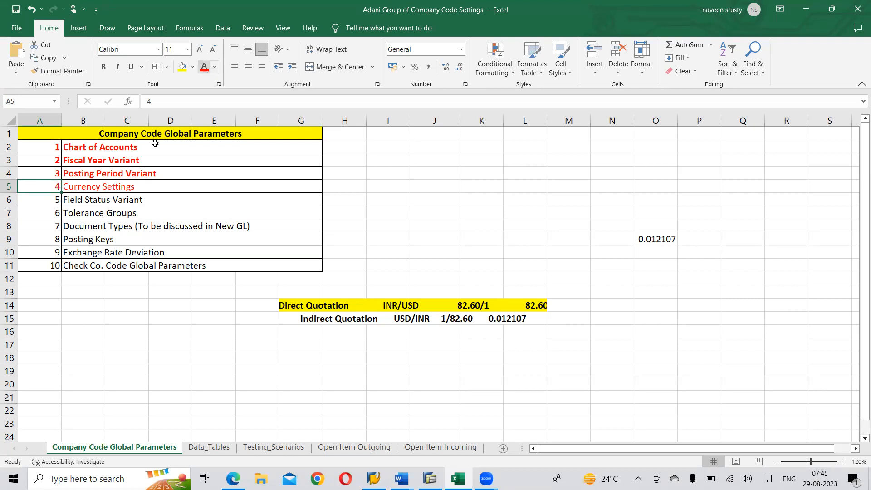
drag(42, 188, 312, 187)
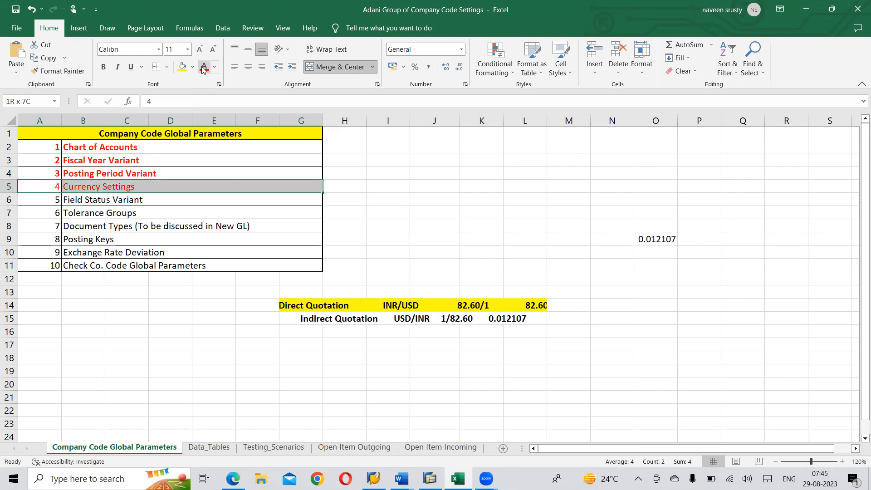
key(ctrl+b)
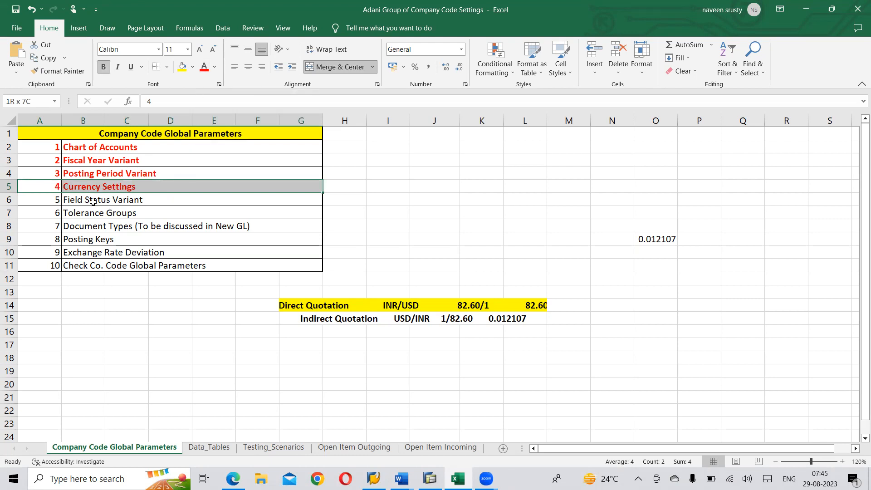
Step: Review the remaining topics in the parameter list, from Field Status Variant to Check Co. Code Global Parameters
click(48, 200)
key(shift+Right)
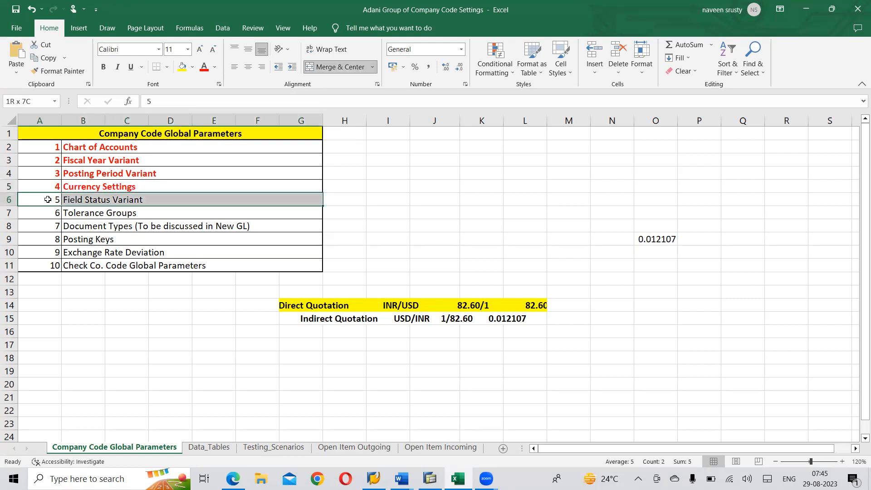
key(shift+Down)
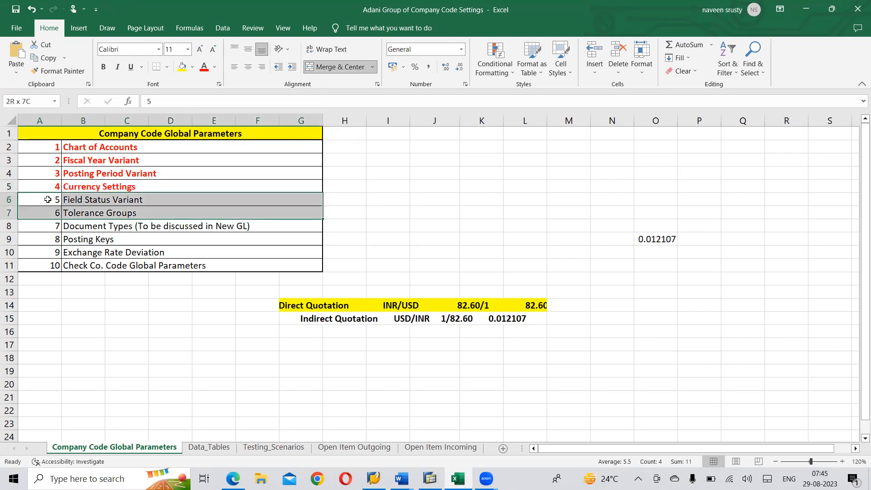
click(125, 200)
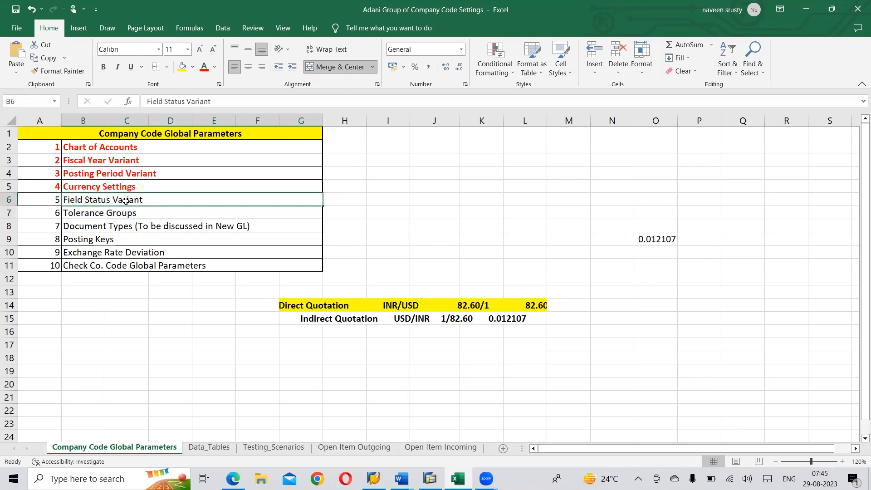
click(76, 226)
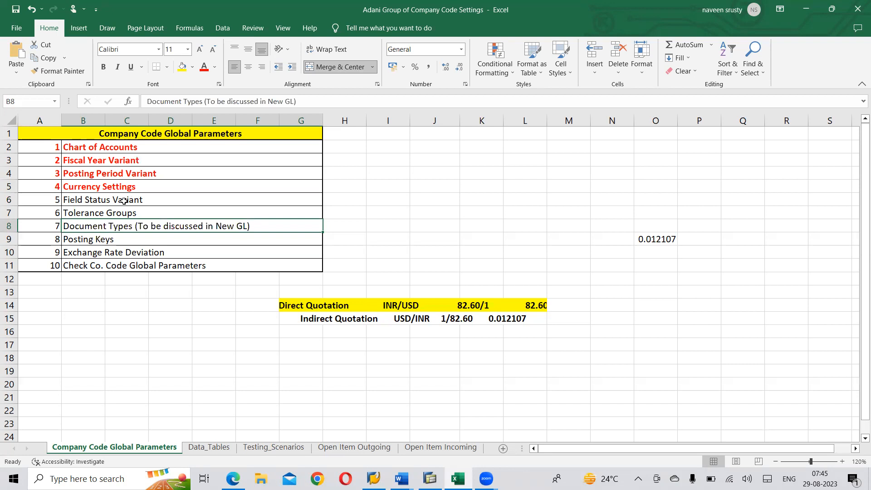
click(88, 241)
drag(87, 241, 87, 265)
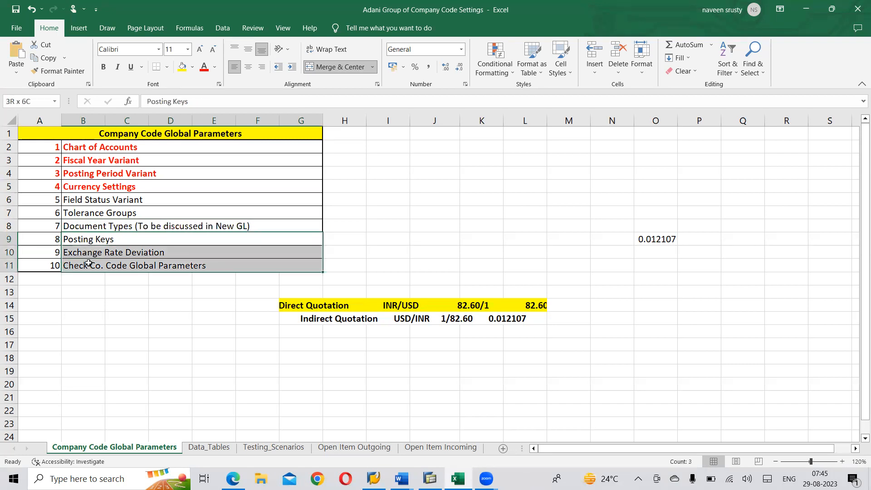
Step: Go through the parameter topics again, from Currency Settings down to Check Co. Code Global Parameters, focusing on Document Types and the last three topics
click(181, 226)
drag(99, 240, 100, 264)
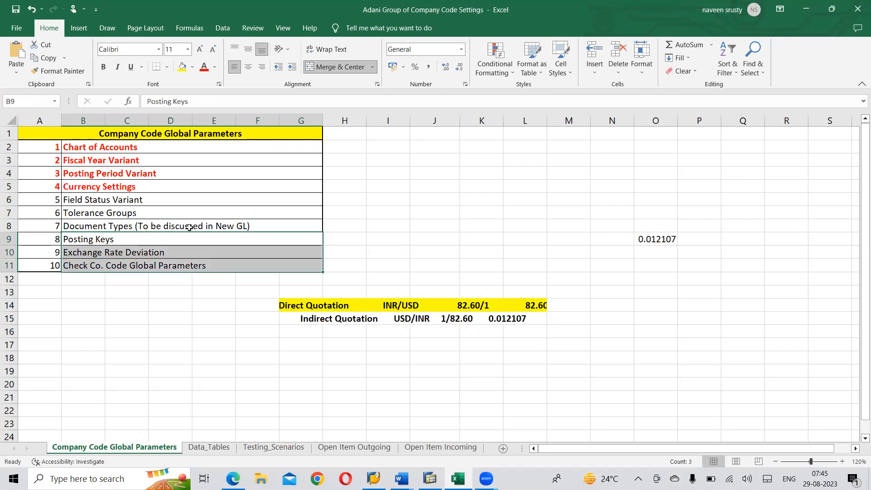
click(226, 227)
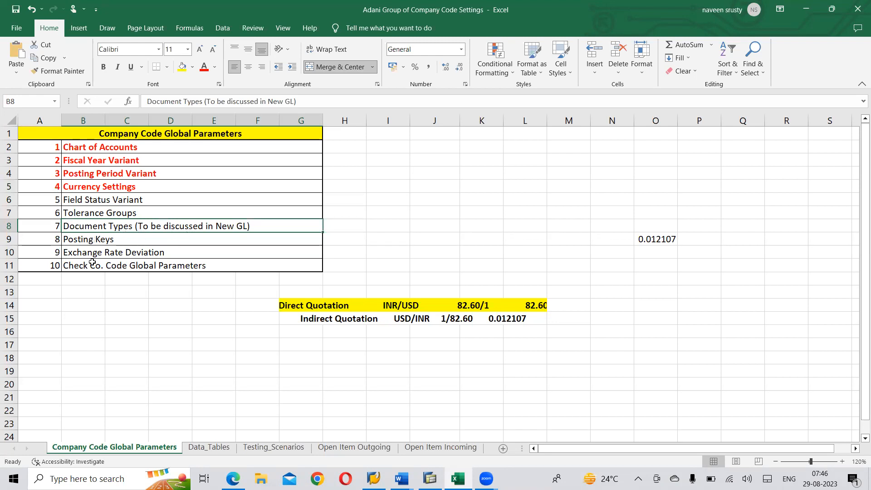
click(110, 185)
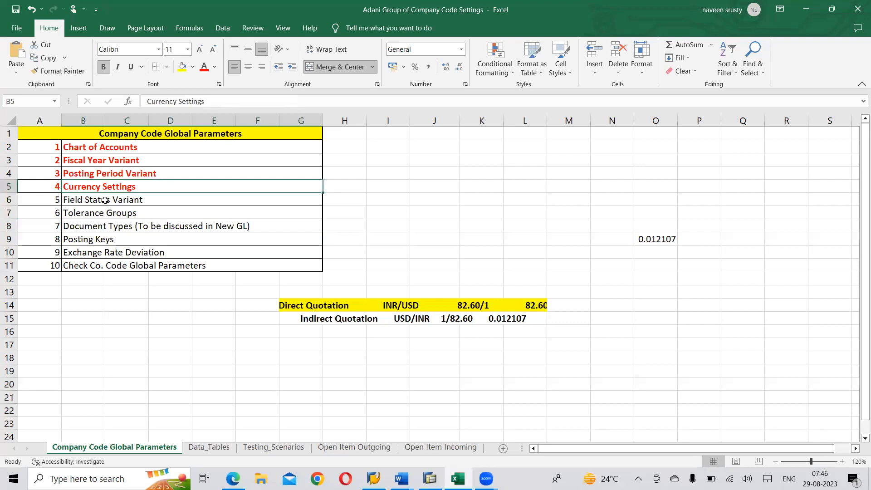
click(105, 200)
click(104, 213)
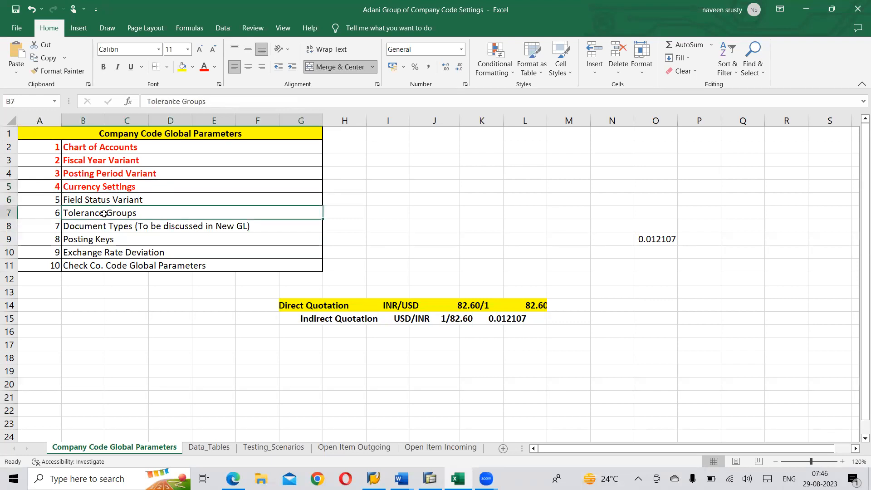
click(102, 228)
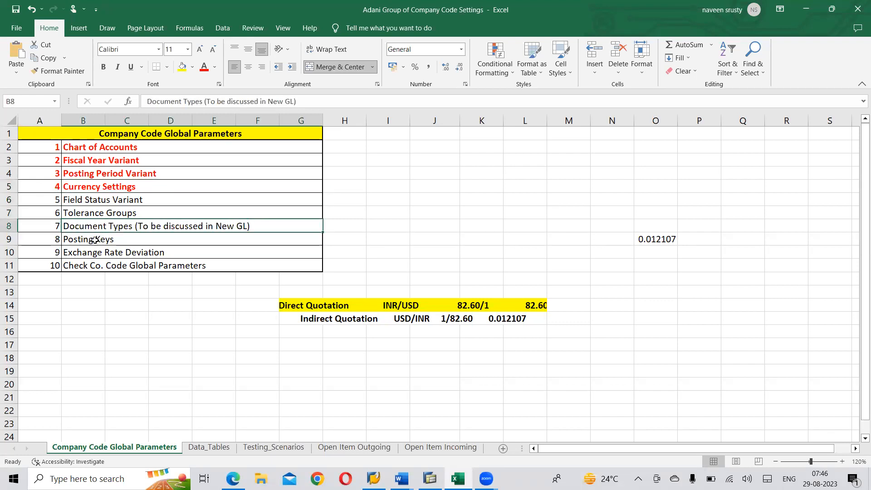
click(95, 240)
click(94, 254)
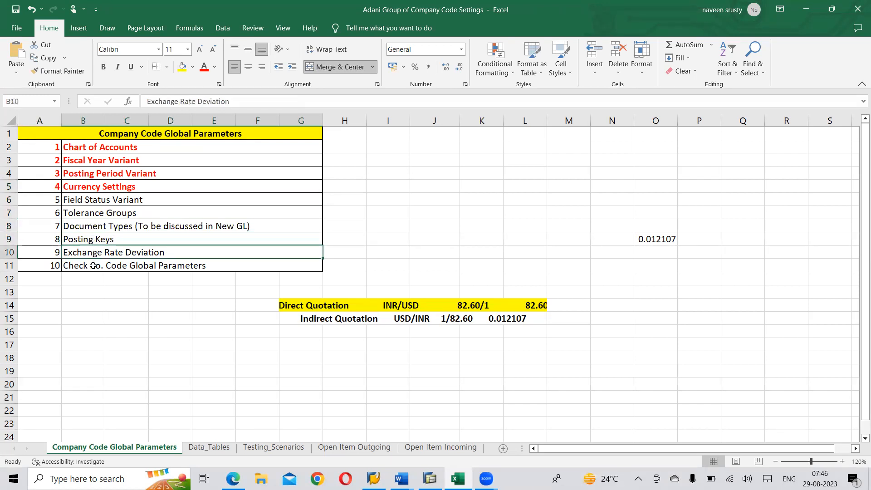
click(93, 265)
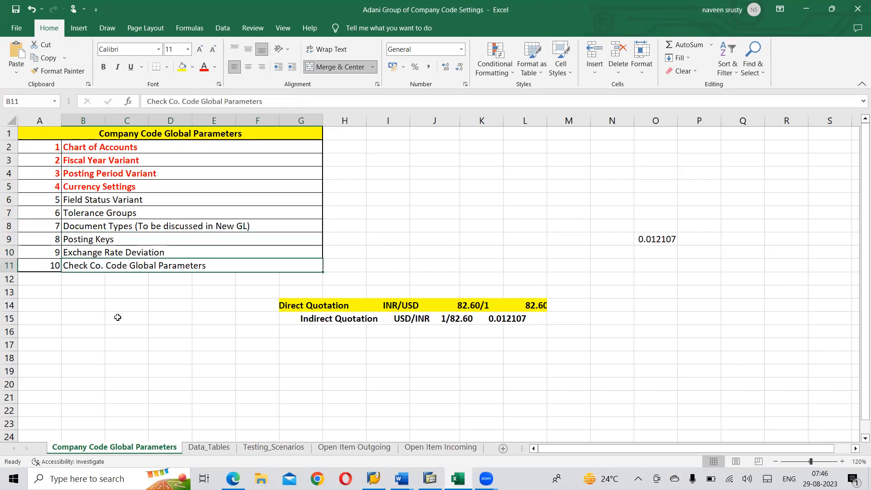
click(108, 226)
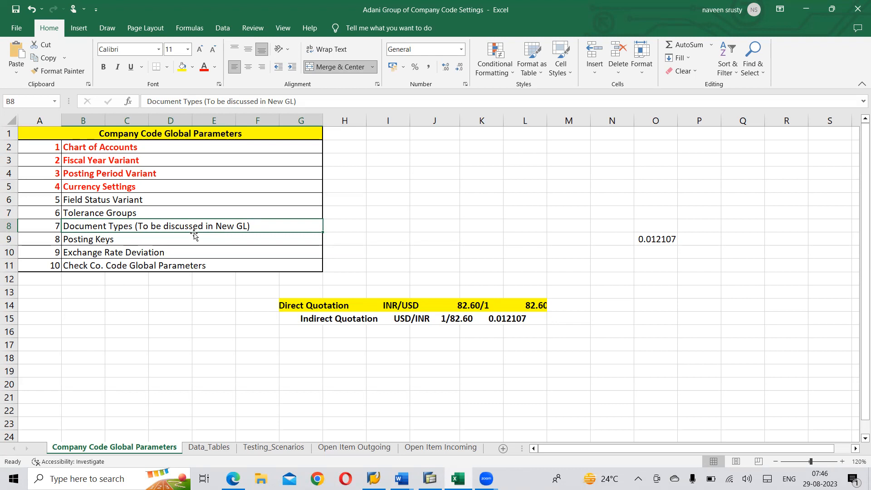
click(105, 208)
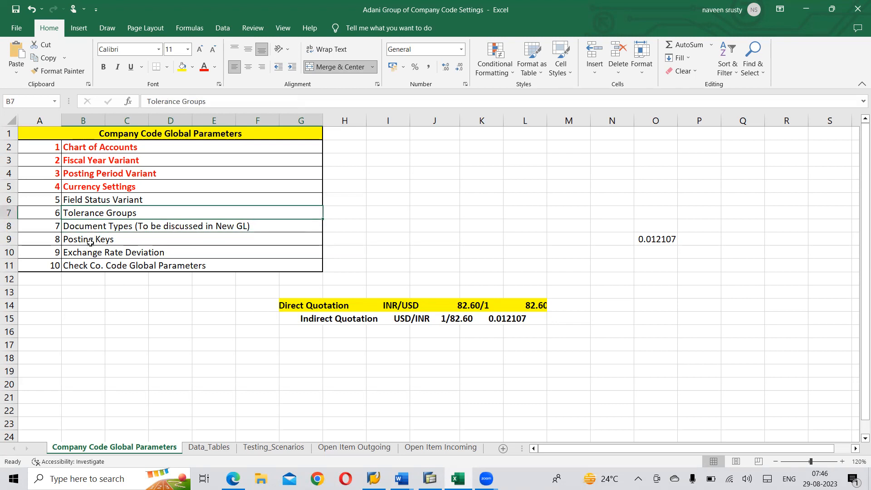
drag(93, 239, 94, 265)
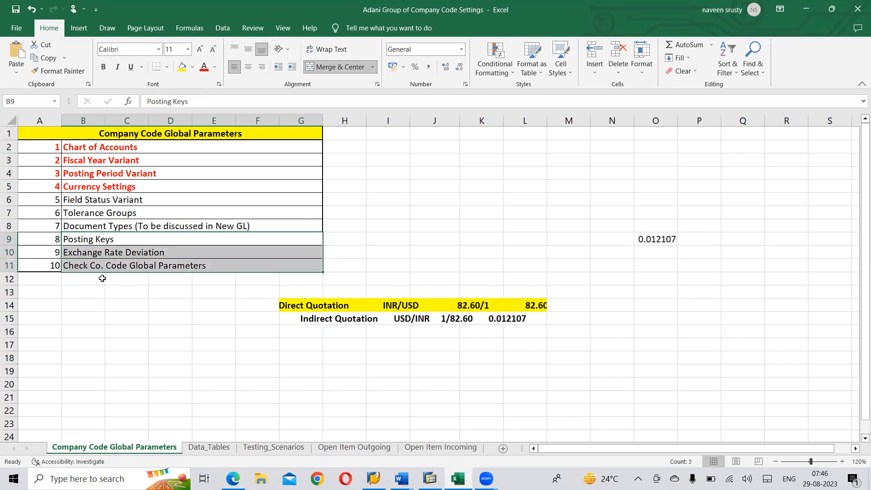
click(170, 226)
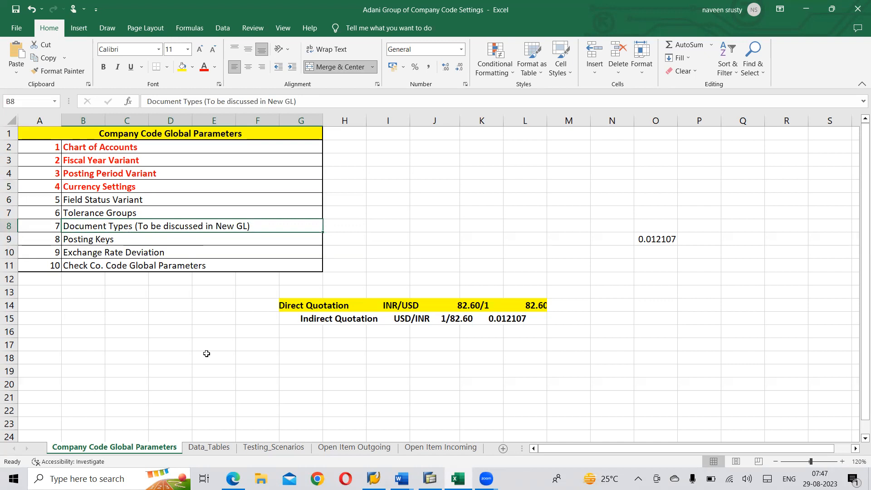
Step: Enter a note across H22:K22 reading OLD, GL DEBIT, = and GL CREDIT in separate cells
click(360, 406)
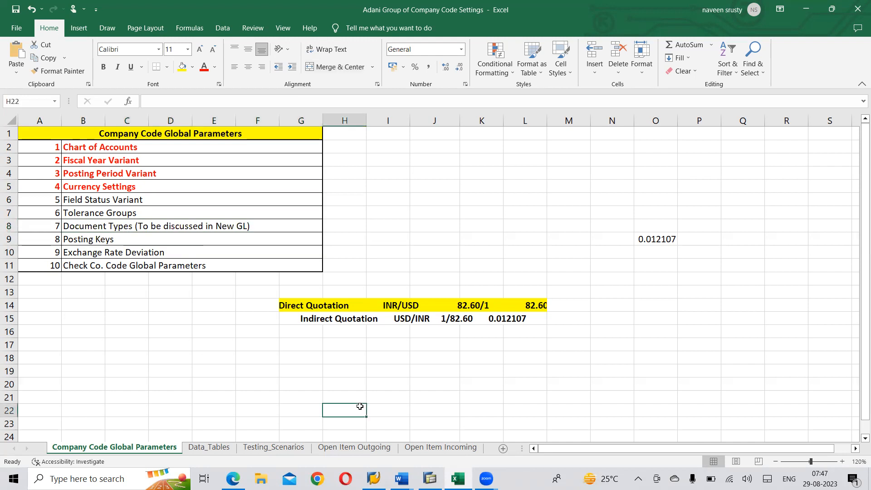
text(OLD)
key(Tab)
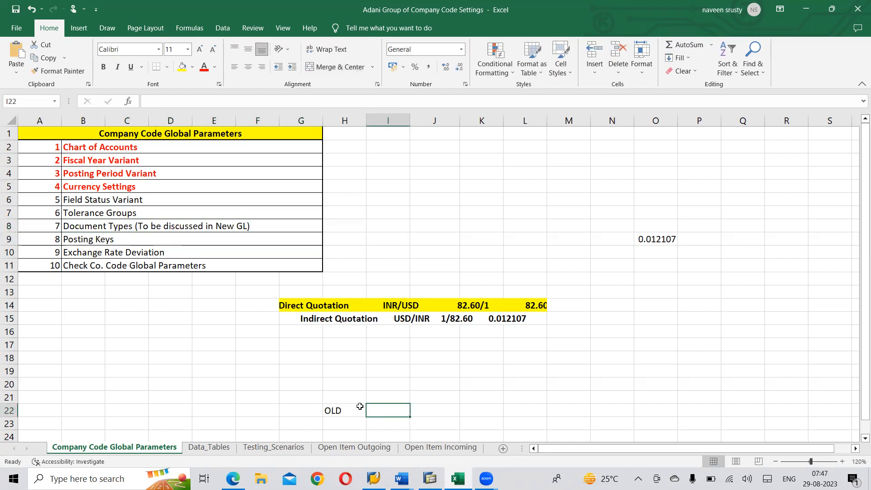
text(GL DEBIT)
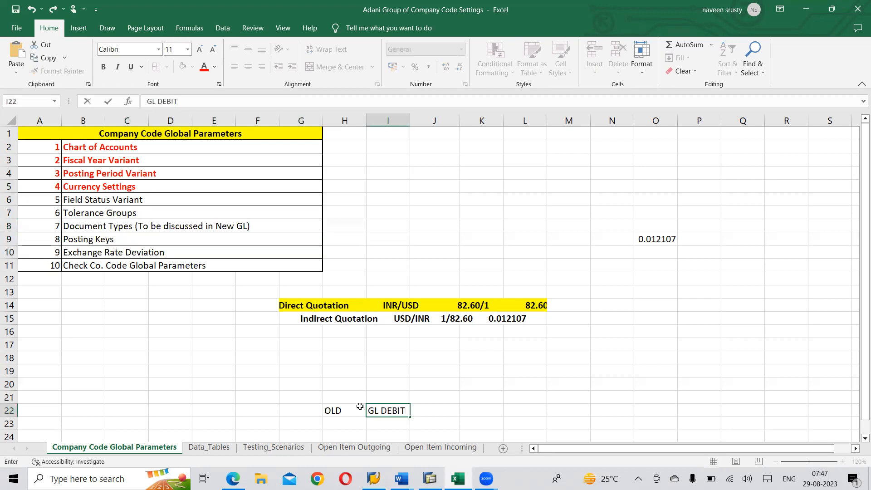
key(Tab)
text('=)
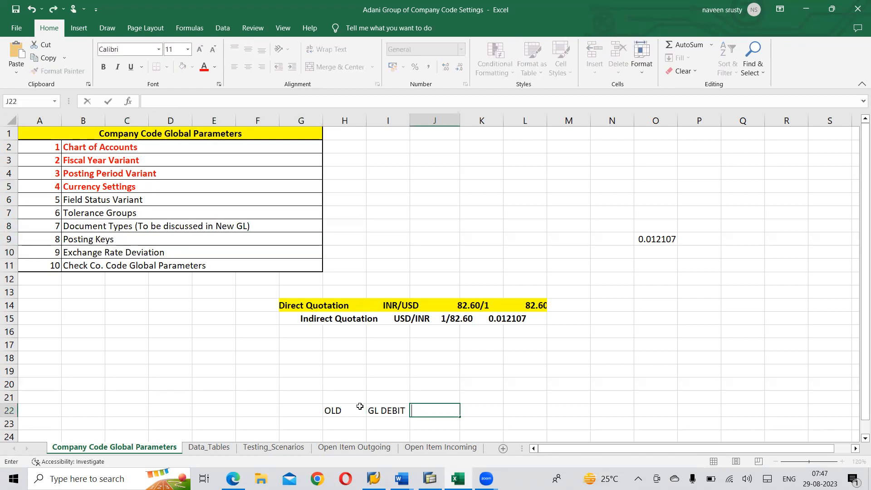
key(Tab)
text(GL CREDIT)
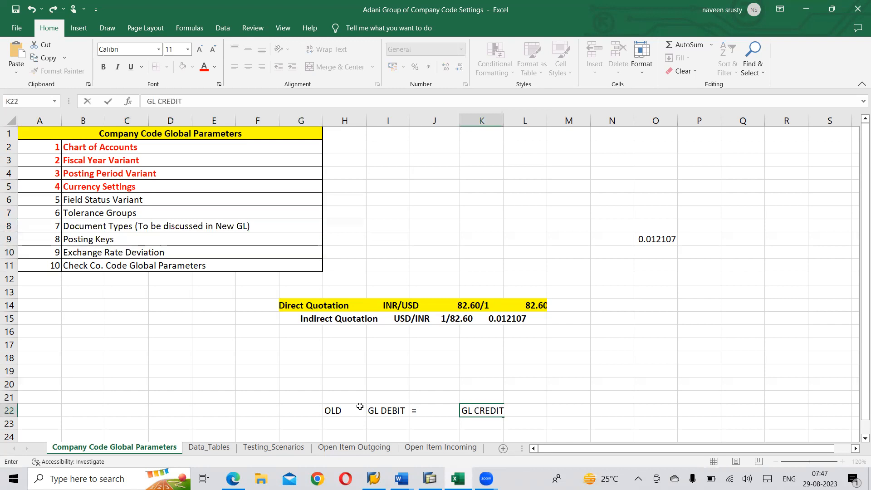
key(Return)
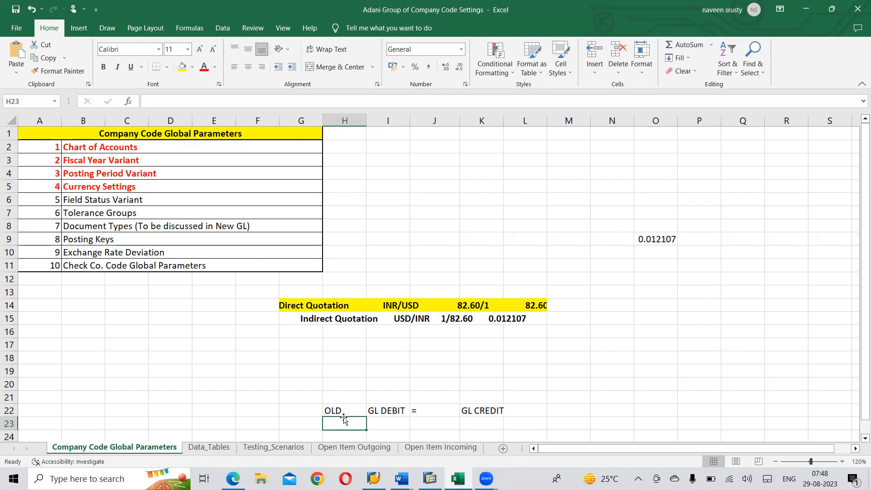
Step: Make the OLD note in H22:K22 bold and enter SD beside it in L22
key(Up)
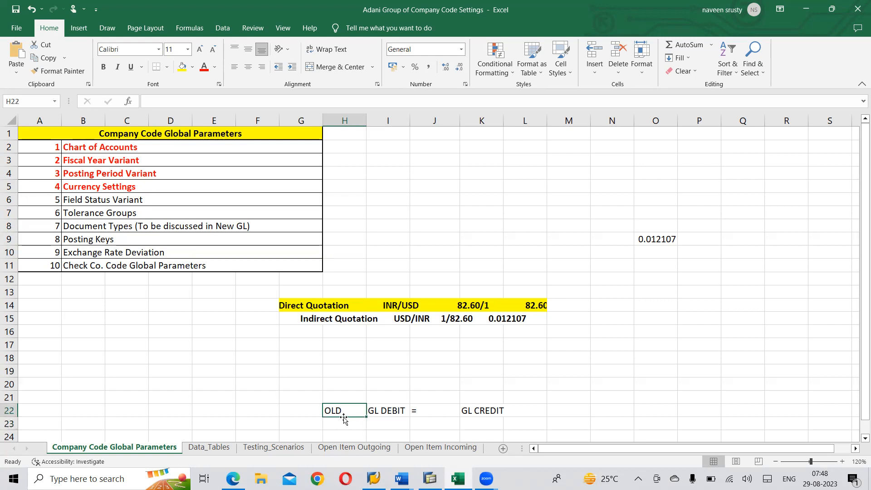
key(shift+Right)
key(shift+Right)
key(shift+Right)
key(ctrl+b)
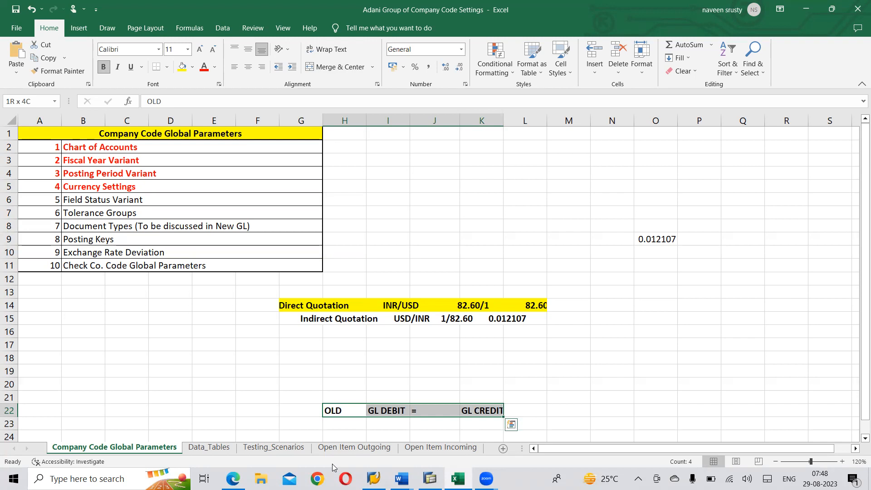
key(Tab)
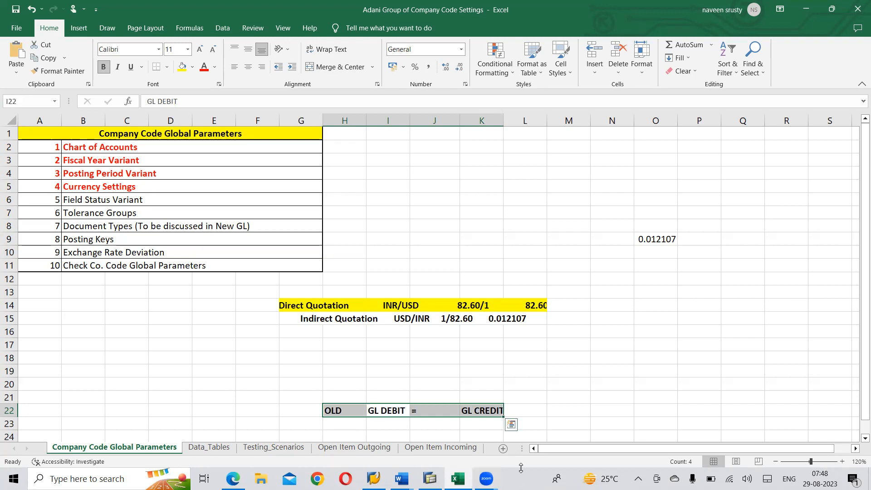
click(536, 410)
text(SD)
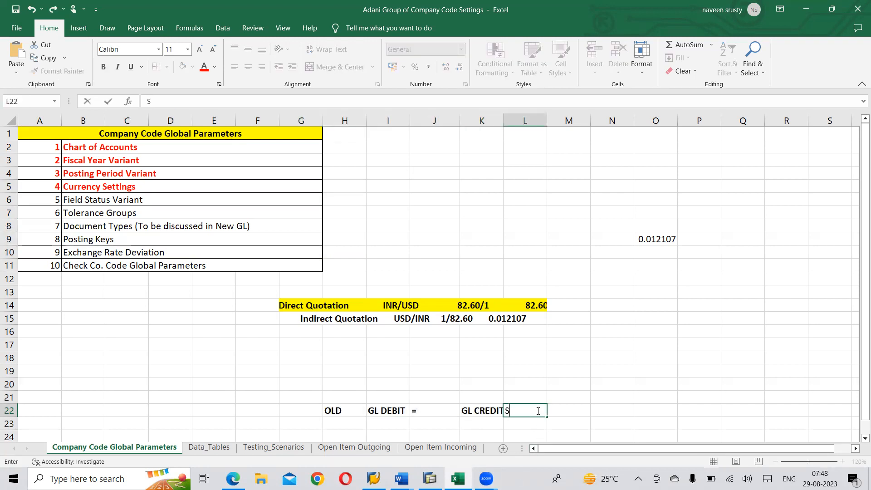
key(Return)
Step: Enter NEW in H23 and the text GL+BA+PC+SEG DR = GL+BA+PC+SEG CR in I23
key(Left)
key(Left)
key(Left)
key(Left)
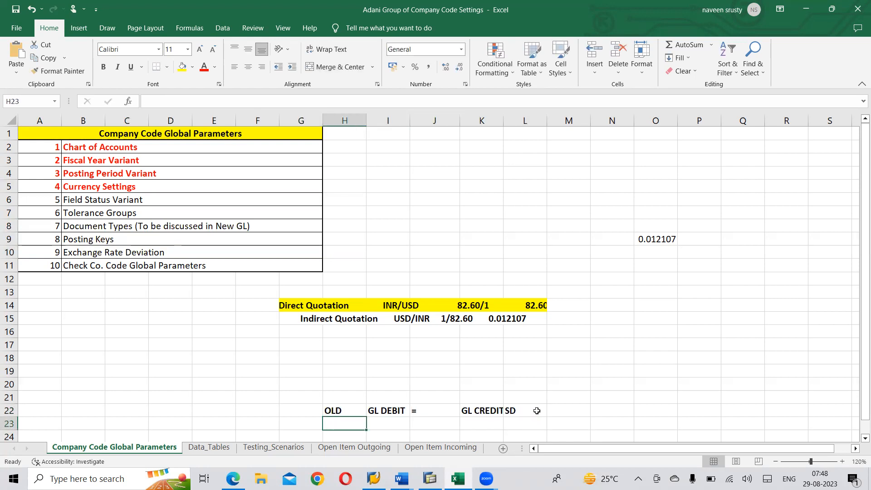
text(NEW)
key(Tab)
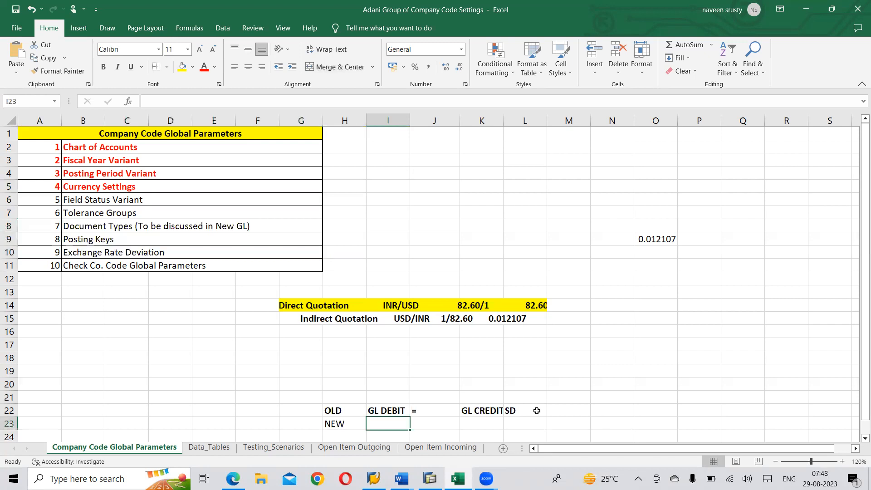
text(GL)
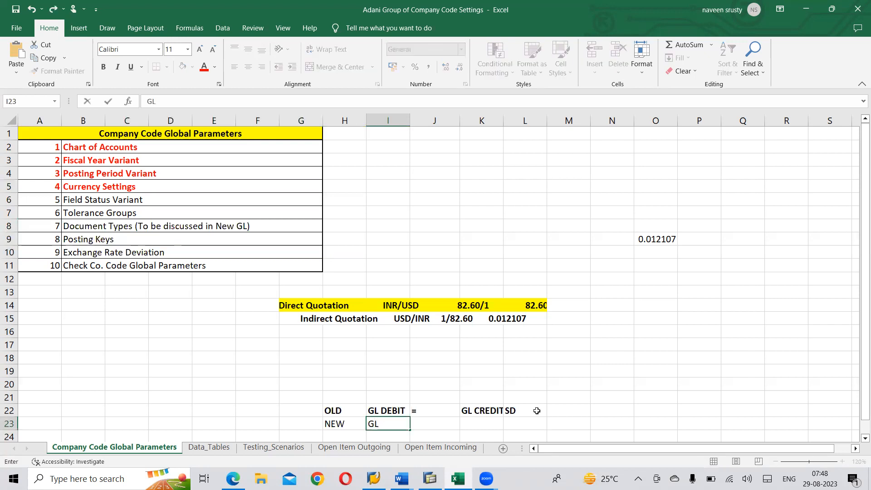
text(+BA+PC)
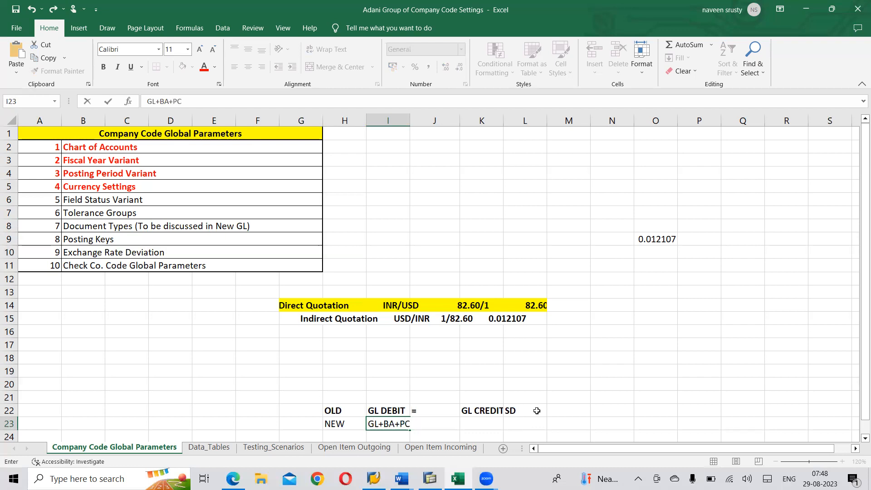
text(+SEG DR = G)
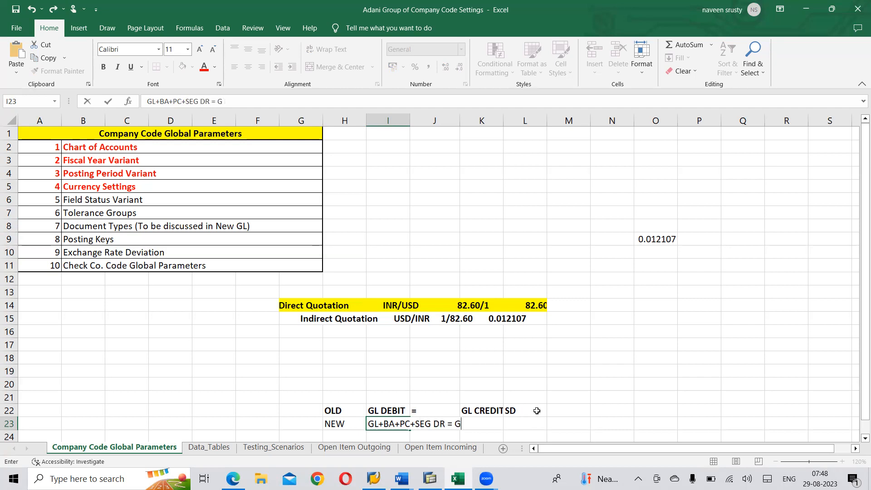
text(L+BA+PC+SEG CR)
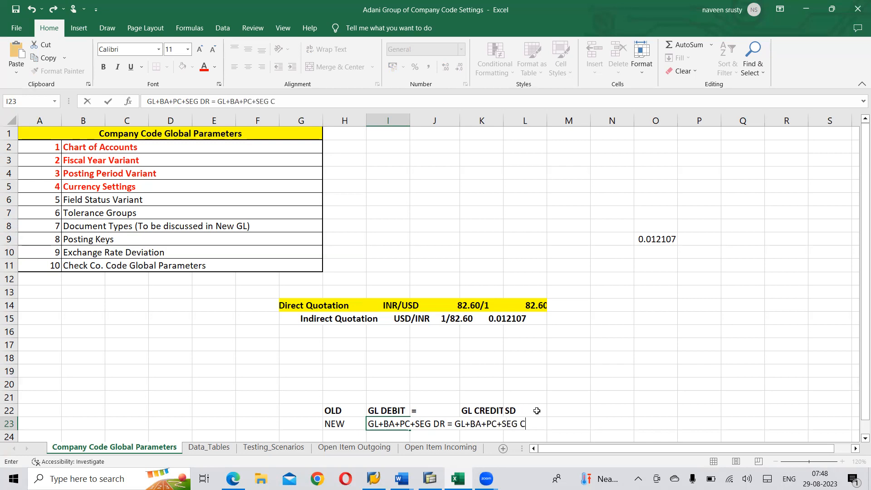
key(Return)
Step: Make both the equation in I23 and the NEW label in H23 bold
key(Up)
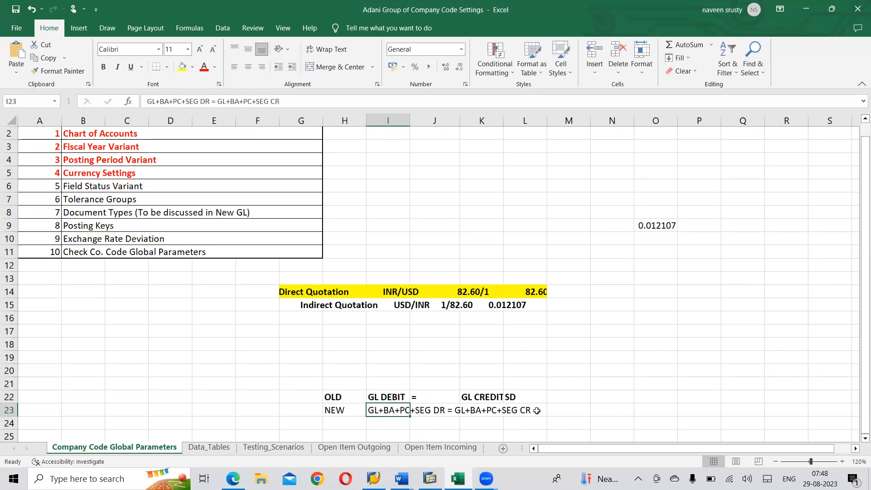
key(ctrl+b)
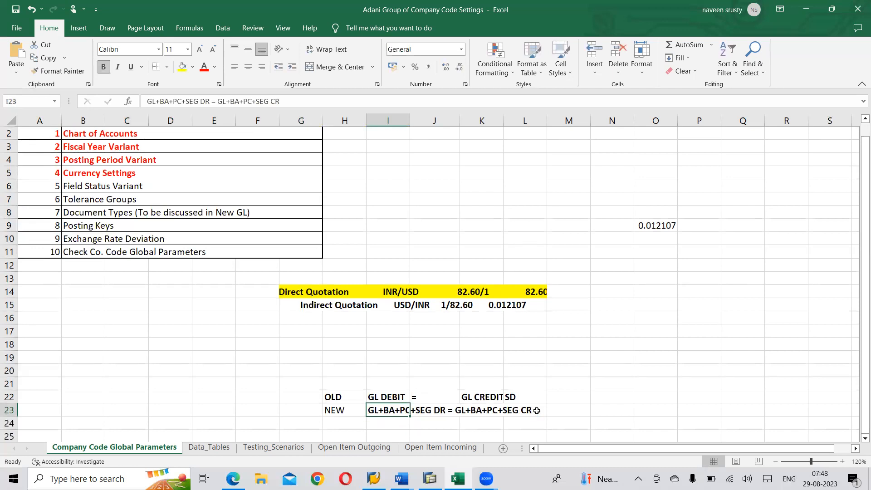
click(696, 384)
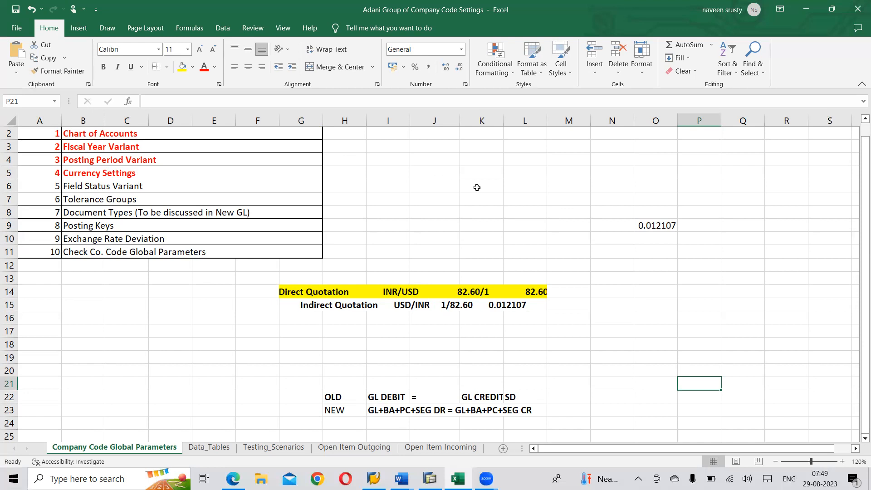
click(331, 409)
key(ctrl+b)
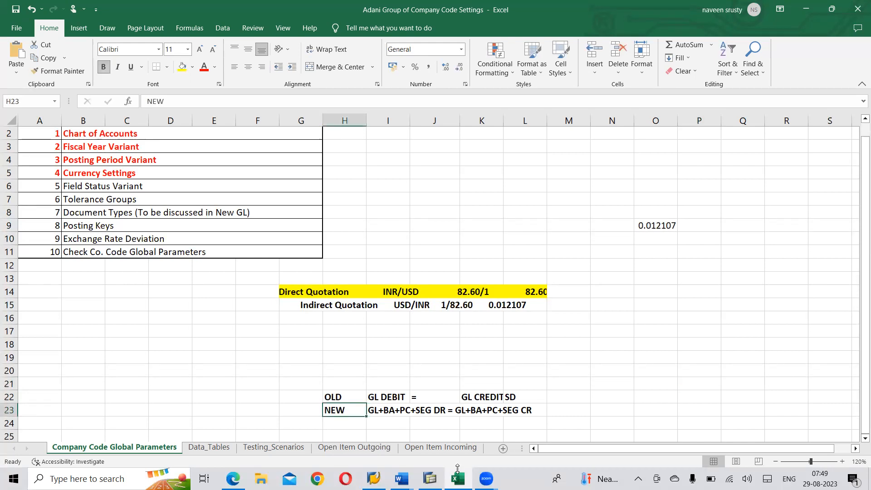